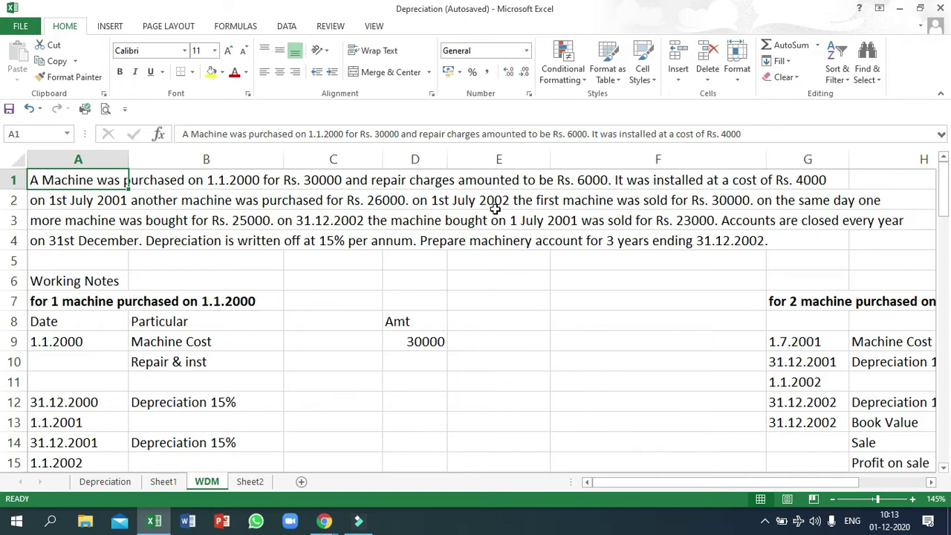
- Read through the machinery depreciation problem statement in rows 1 to 4
{"action": "left_click", "coordinate": [301, 184]}
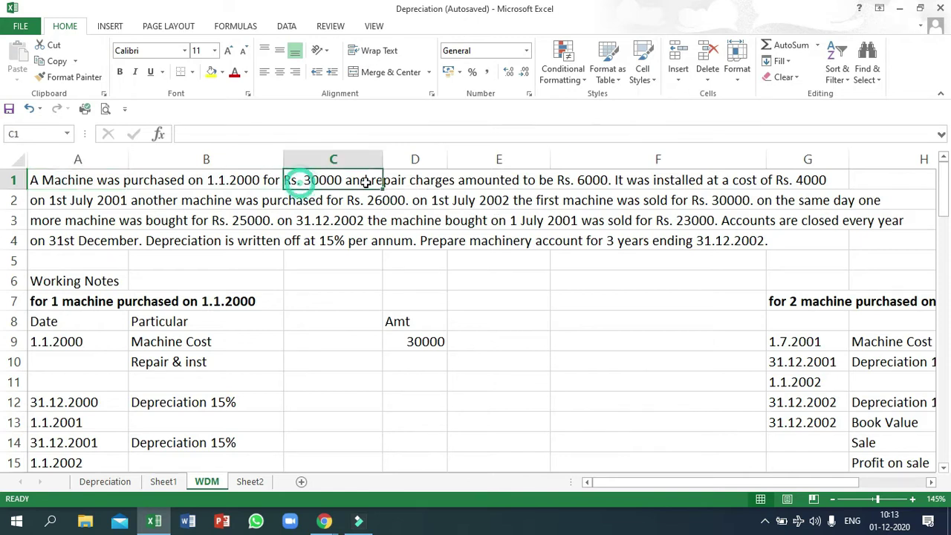
{"action": "left_click_drag", "start_coordinate": [366, 182], "coordinate": [645, 183]}
{"action": "left_click", "coordinate": [631, 202]}
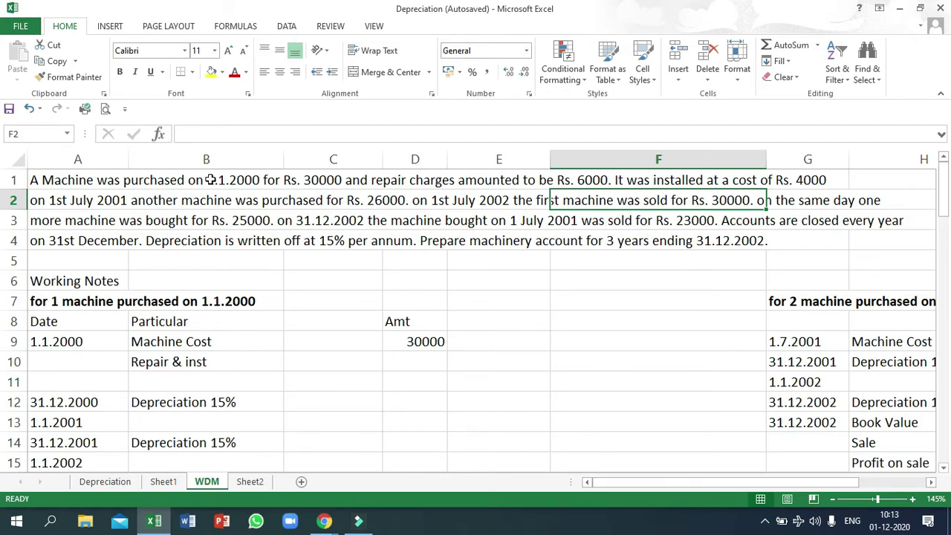
{"action": "left_click_drag", "start_coordinate": [71, 199], "coordinate": [388, 204]}
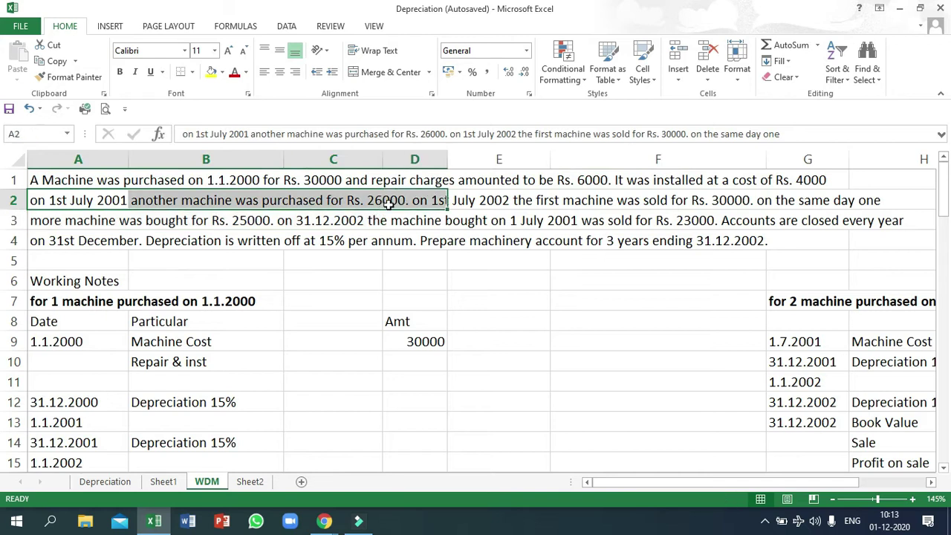
{"action": "left_click", "coordinate": [524, 220]}
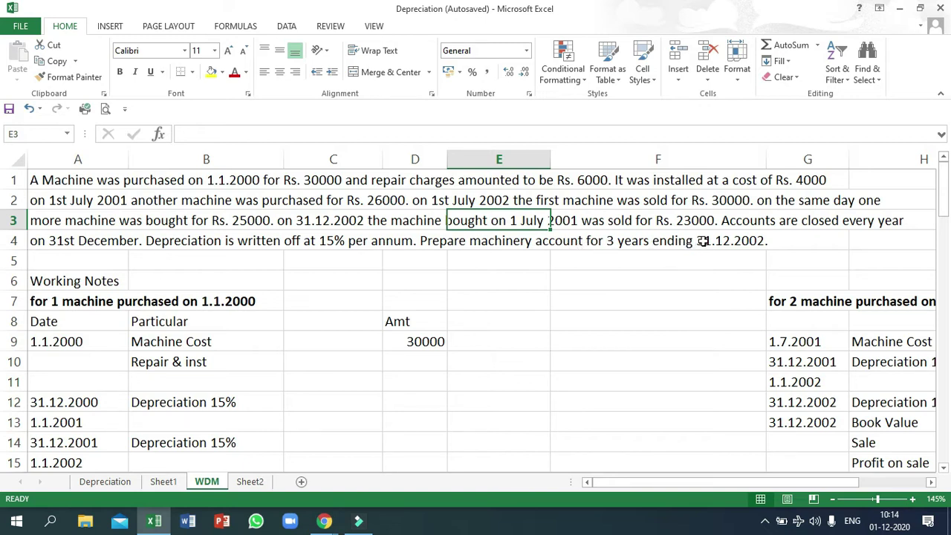
{"action": "left_click", "coordinate": [766, 239]}
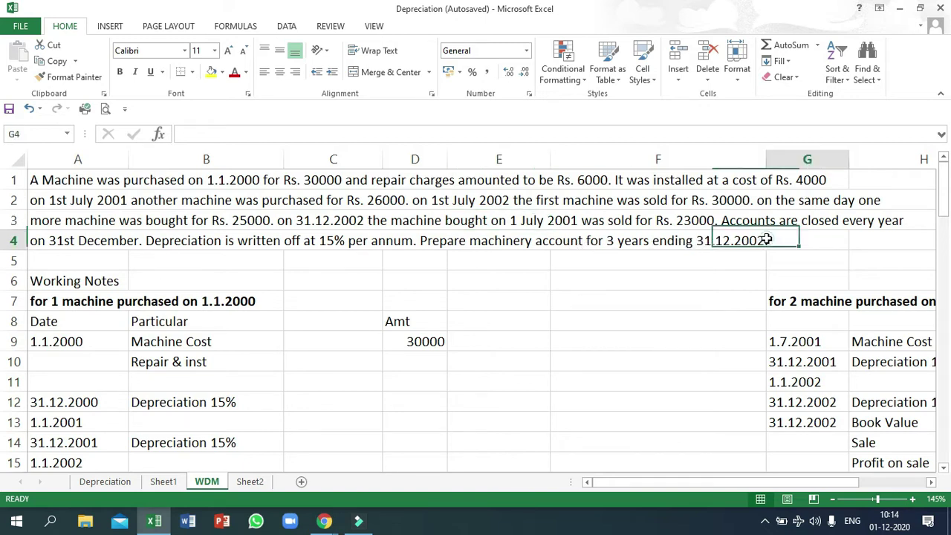
- Extend the problem text in A4 so that it ends with "by Written down value method"
{"action": "left_click", "coordinate": [82, 240]}
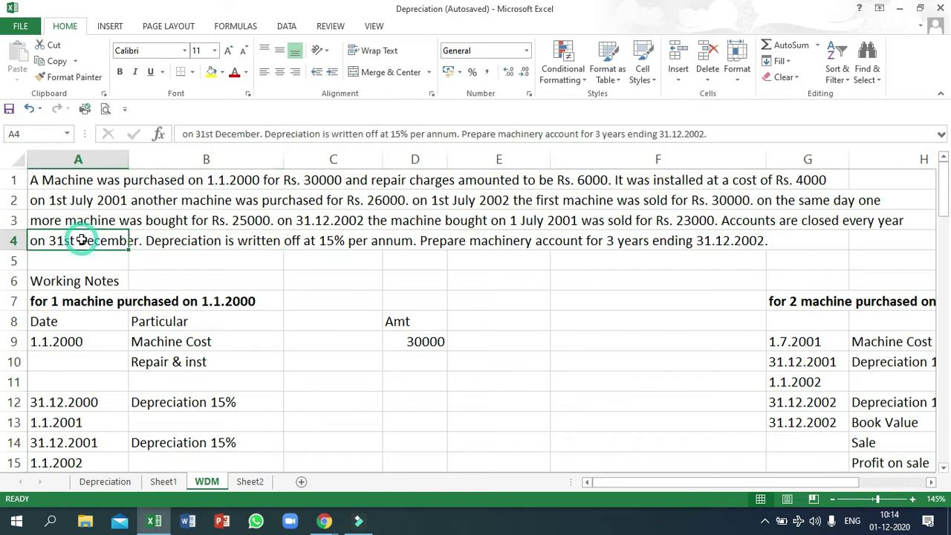
{"action": "key", "text": "F2"}
{"action": "key", "text": "BackSpace"}
{"action": "type", "text": "by"}
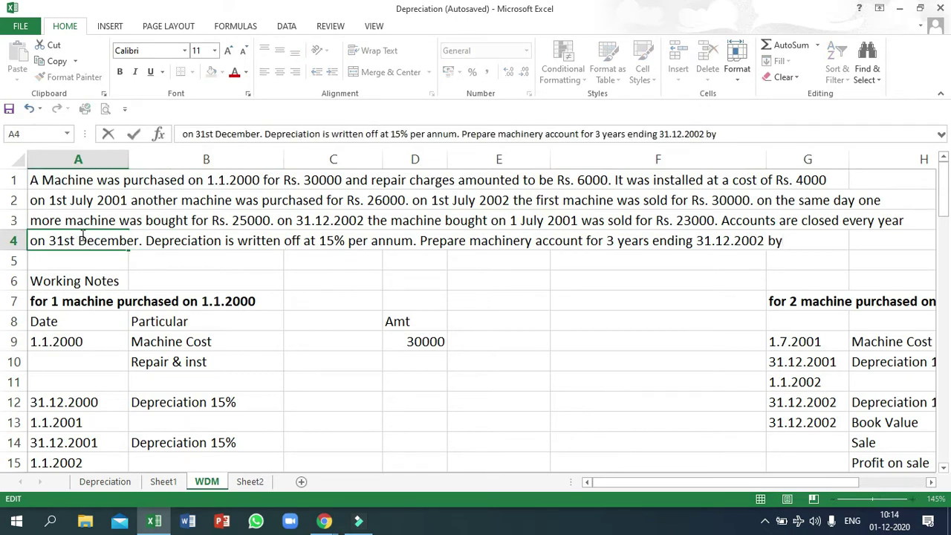
{"action": "type", "text": " Written do"}
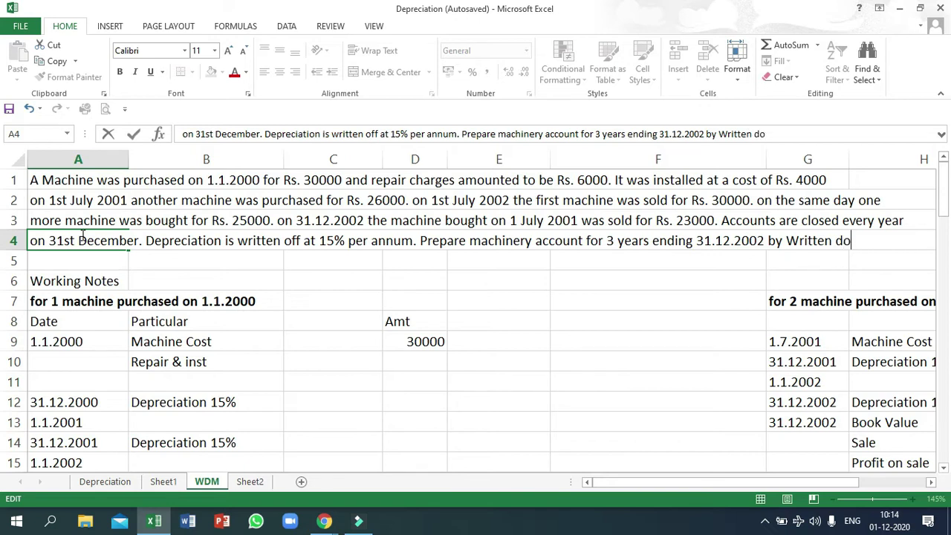
{"action": "type", "text": "wn value"}
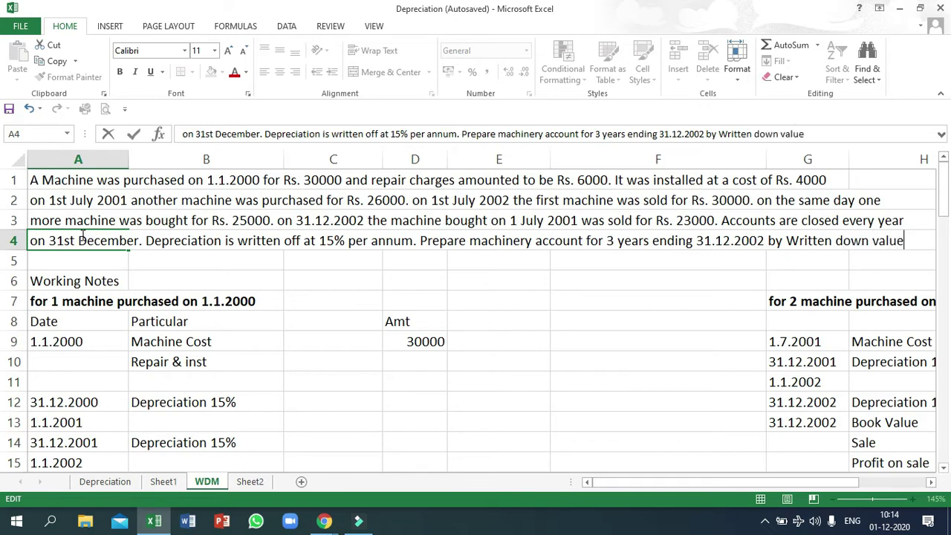
{"action": "type", "text": " method"}
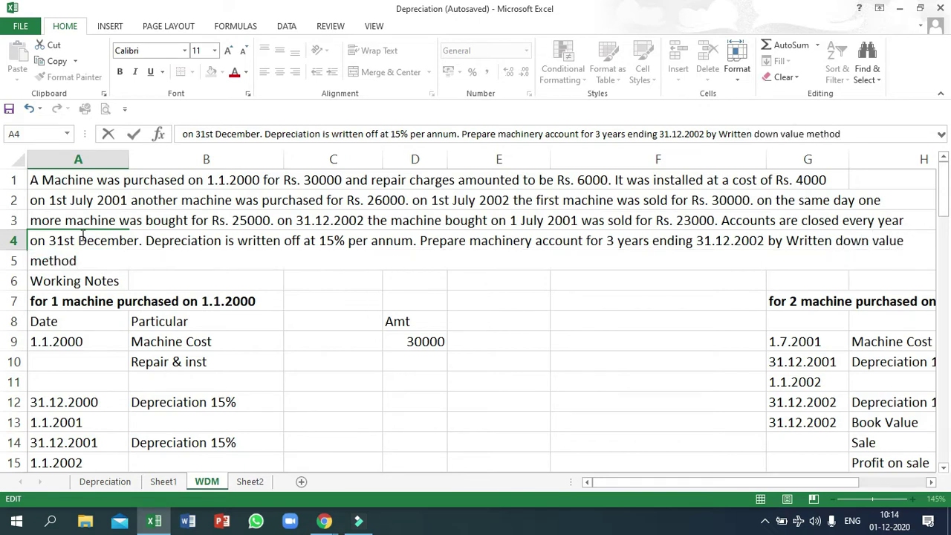
{"action": "key", "text": "Return"}
- Enter the heading "Written Down Value Method / Diminishing Value Method" in cell A5
{"action": "scroll", "coordinate": [82, 238], "scroll_direction": "down", "scroll_amount": 1, "text": "ctrl"}
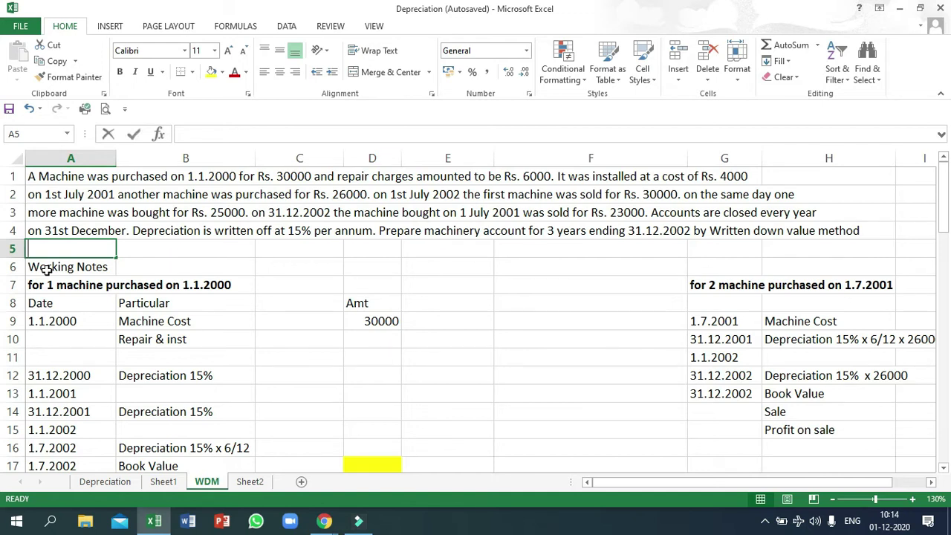
{"action": "type", "text": "Wr"}
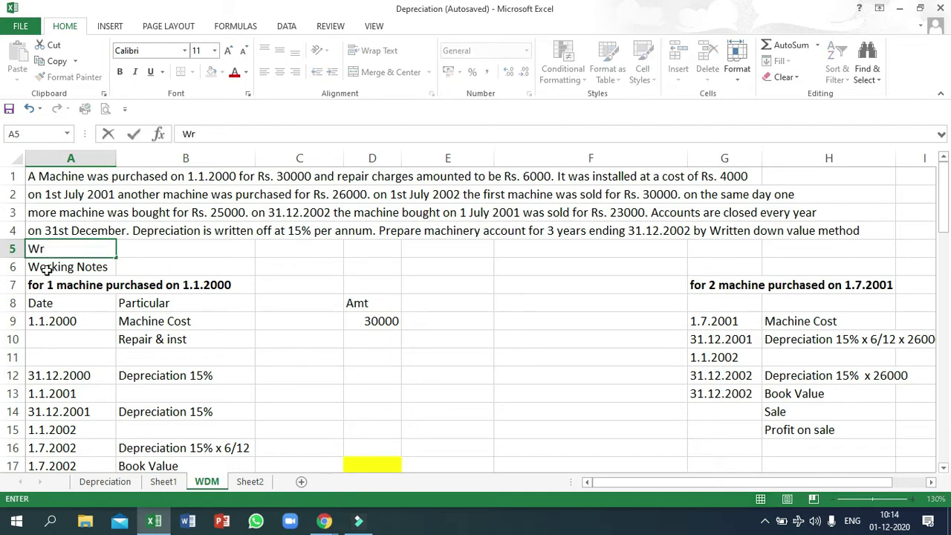
{"action": "type", "text": "itten Dwon"}
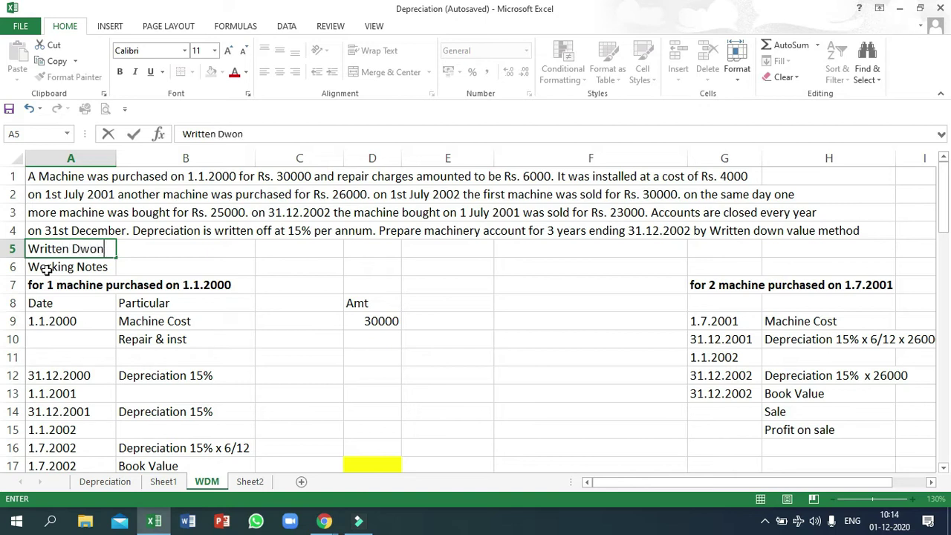
{"action": "key", "text": "BackSpace"}
{"action": "key", "text": "BackSpace"}
{"action": "key", "text": "BackSpace"}
{"action": "type", "text": "own Valur"}
{"action": "key", "text": "BackSpace"}
{"action": "type", "text": "e "}
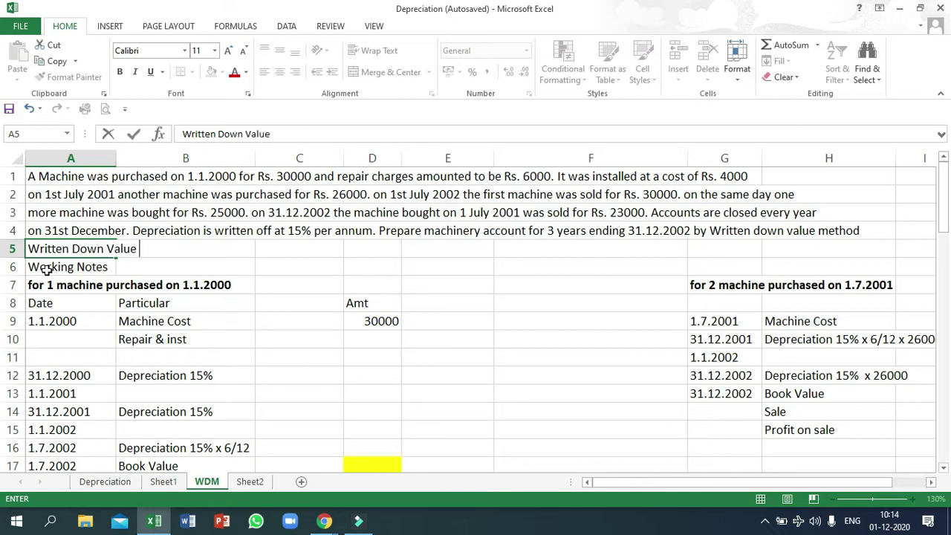
{"action": "type", "text": "Metho"}
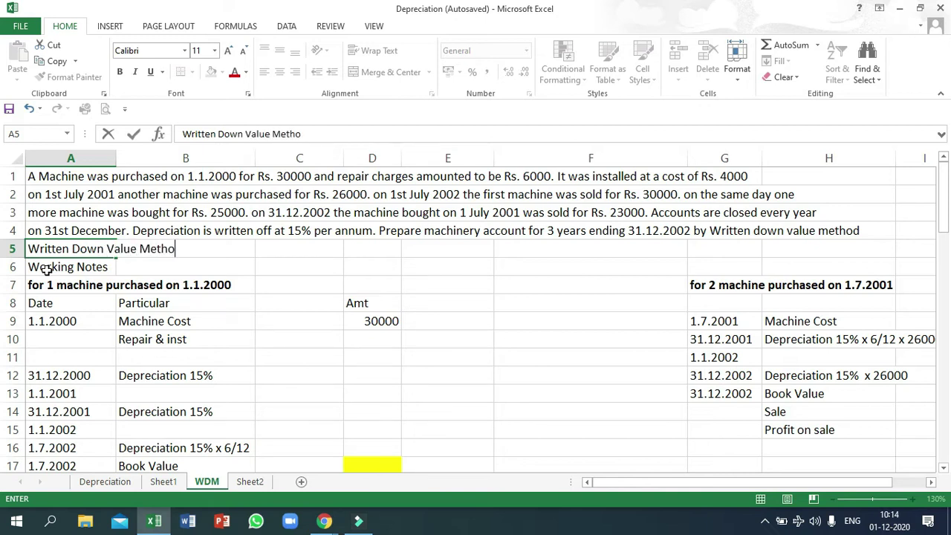
{"action": "type", "text": "d / Dimi"}
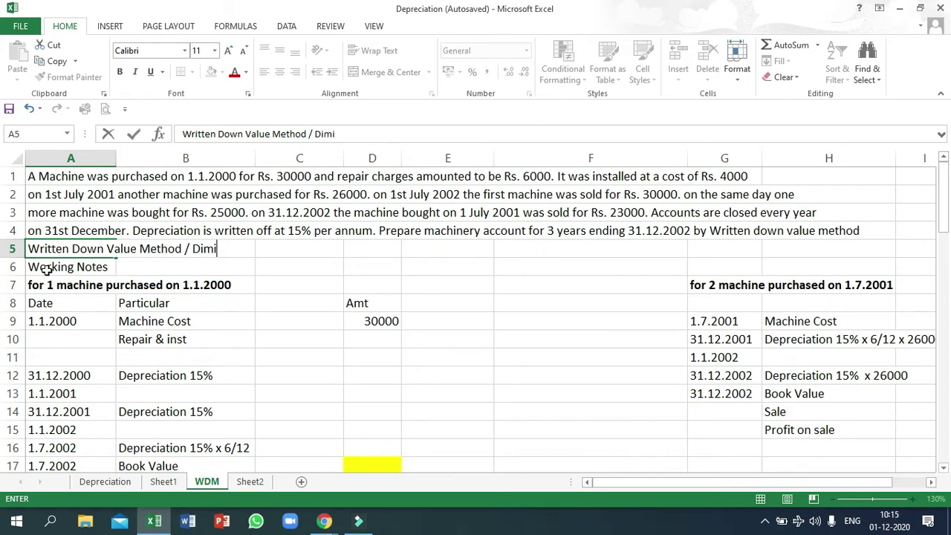
{"action": "type", "text": "nishing"}
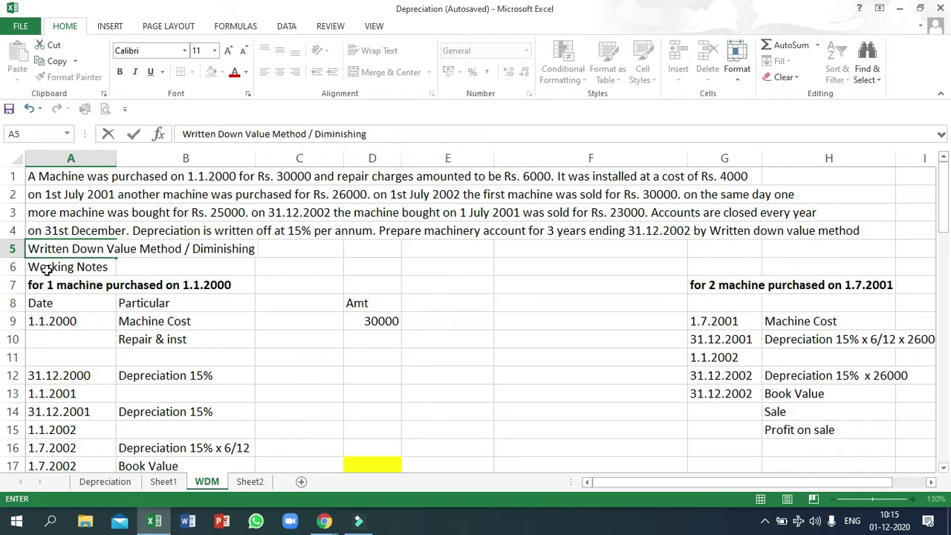
{"action": "type", "text": "Value Method"}
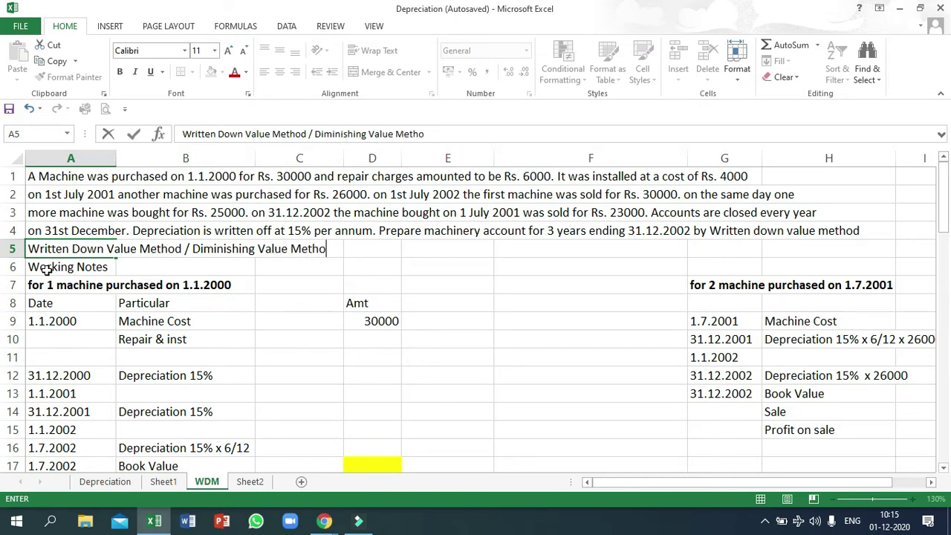
{"action": "key", "text": "Return"}
- Merge and center the heading across A5:G5 and give it an orange fill
{"action": "left_click_drag", "start_coordinate": [34, 248], "coordinate": [746, 247]}
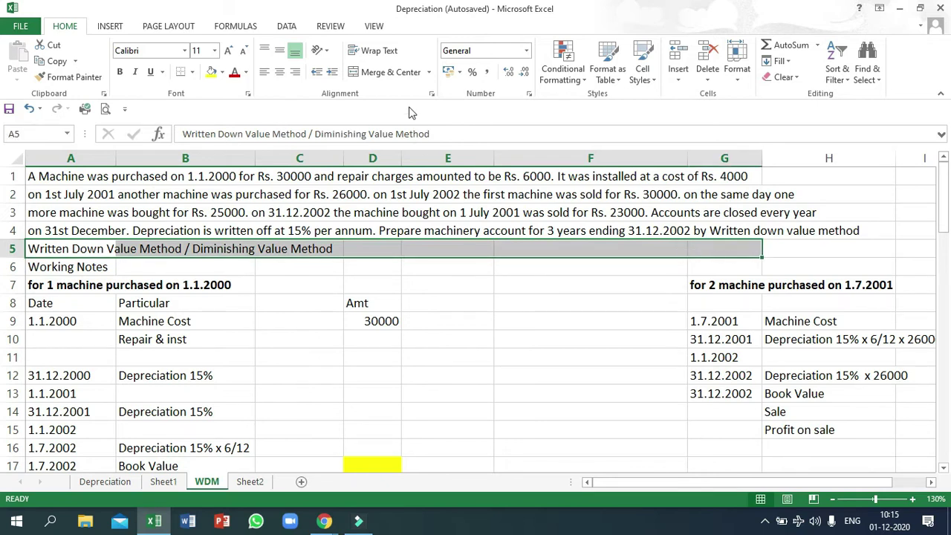
{"action": "left_click", "coordinate": [387, 72]}
{"action": "left_click", "coordinate": [222, 72]}
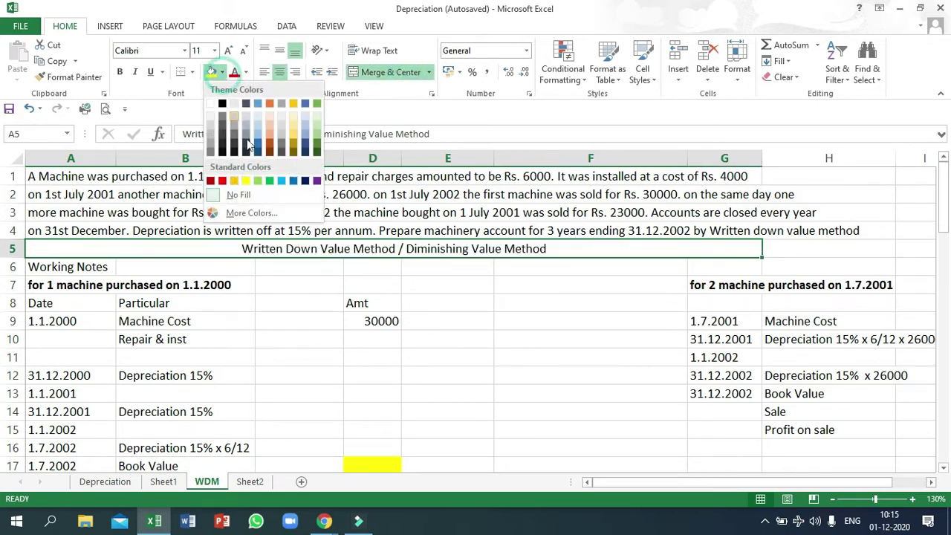
{"action": "left_click", "coordinate": [234, 181]}
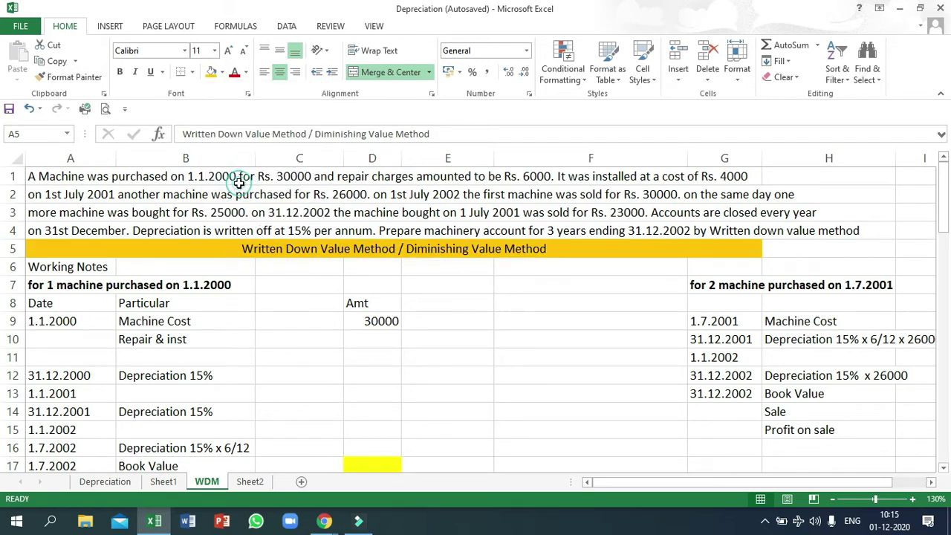
- Examine the working notes layout for the first and second machines, including the book value and profit on sale rows
{"action": "left_click", "coordinate": [256, 310]}
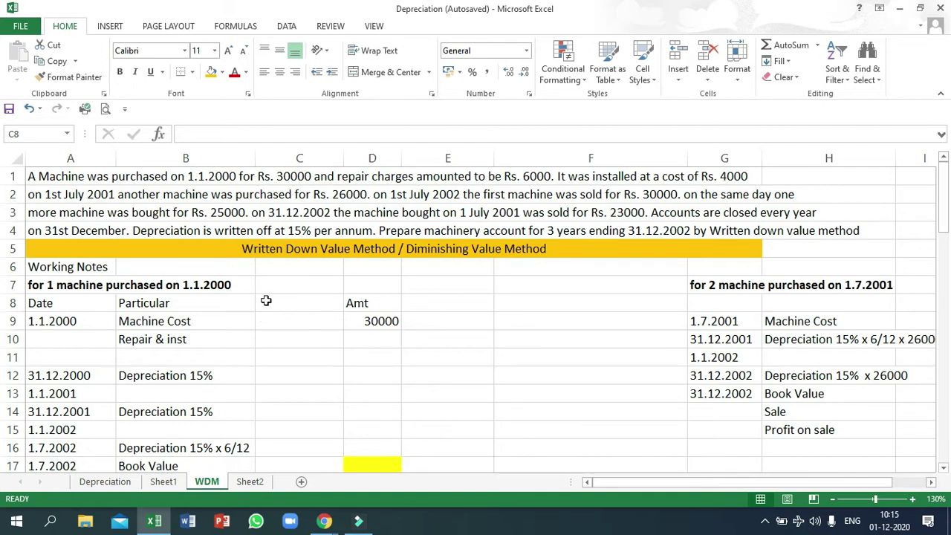
{"action": "left_click", "coordinate": [713, 287]}
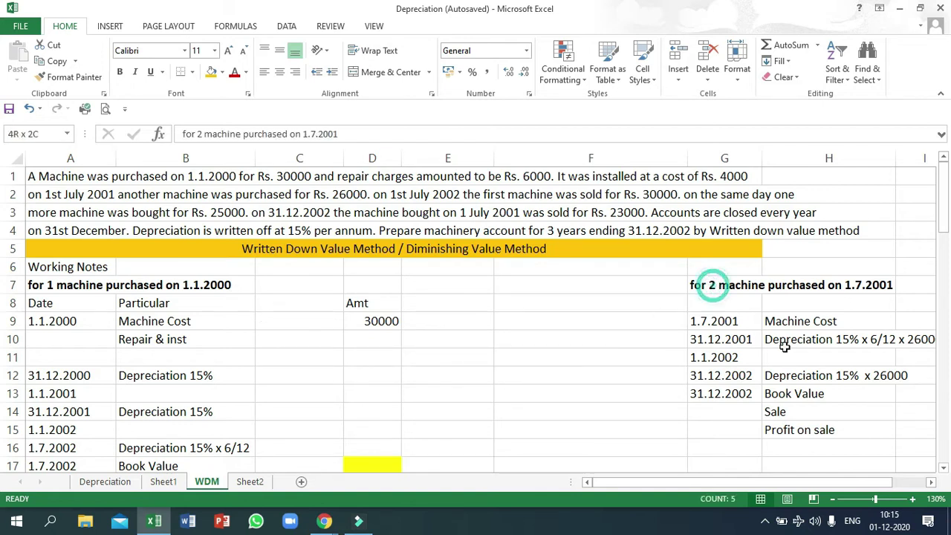
{"action": "left_click", "coordinate": [715, 290]}
{"action": "left_click", "coordinate": [715, 290]}
{"action": "left_click", "coordinate": [596, 293]}
{"action": "left_click", "coordinate": [515, 293]}
{"action": "left_click", "coordinate": [415, 294]}
{"action": "left_click", "coordinate": [177, 288]}
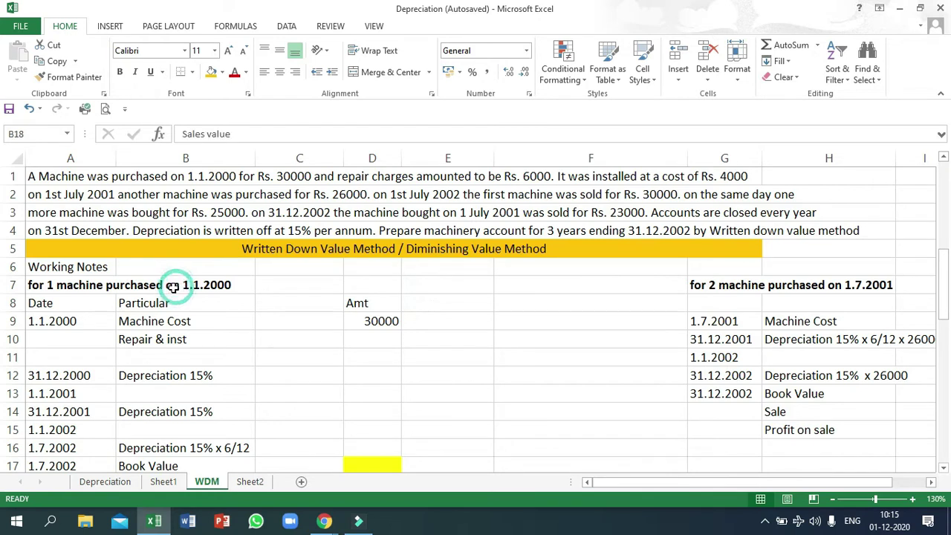
{"action": "left_click", "coordinate": [235, 134]}
{"action": "key", "text": "Return"}
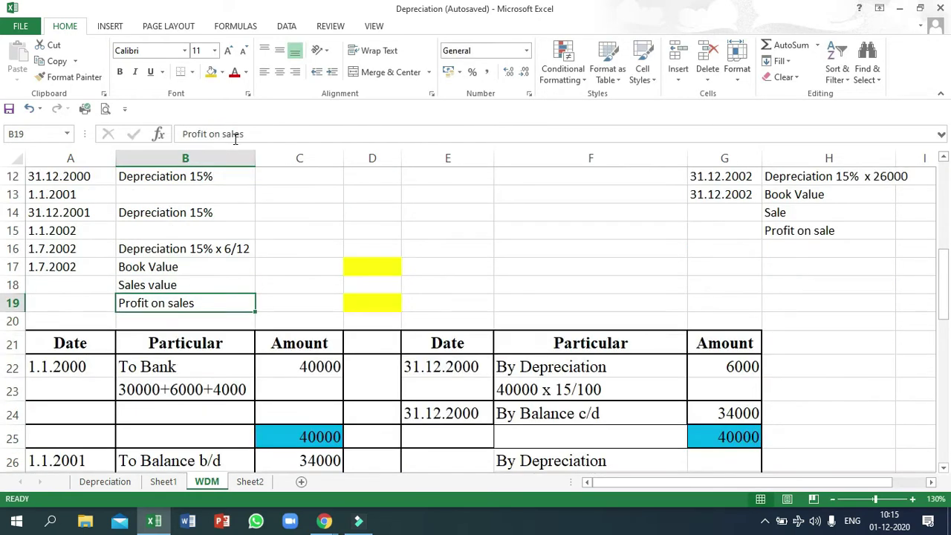
{"action": "scroll", "coordinate": [134, 312], "scroll_direction": "up", "scroll_amount": 4}
{"action": "left_click", "coordinate": [129, 303]}
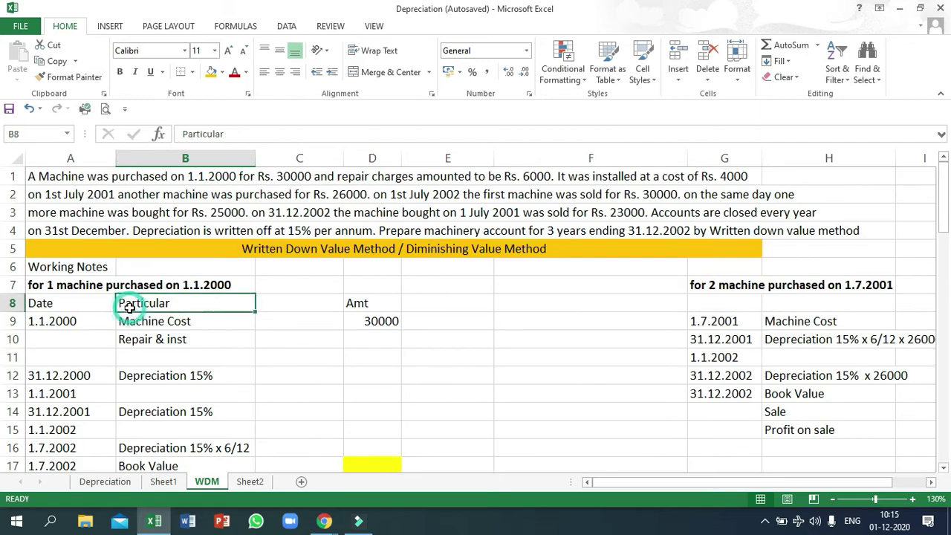
{"action": "left_click", "coordinate": [59, 264]}
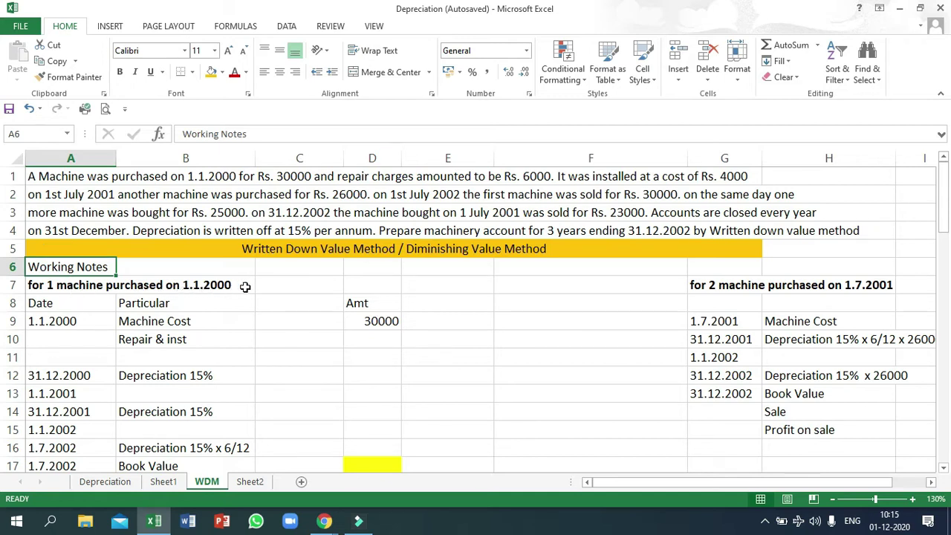
{"action": "left_click", "coordinate": [179, 338]}
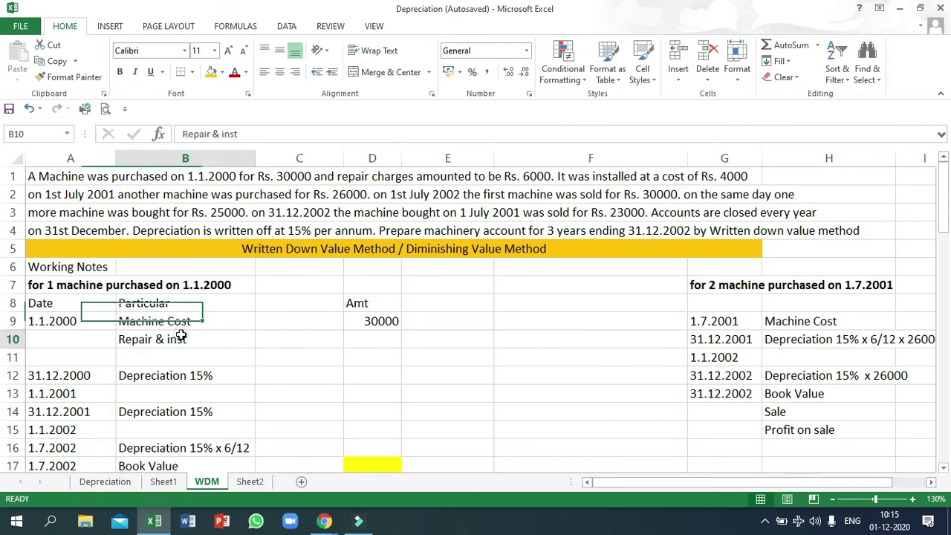
- Enter 10000 as the Repair & inst amount in D10 and the total cost 40000 in D11
{"action": "left_click", "coordinate": [376, 321]}
{"action": "left_click", "coordinate": [371, 338]}
{"action": "type", "text": "10000"}
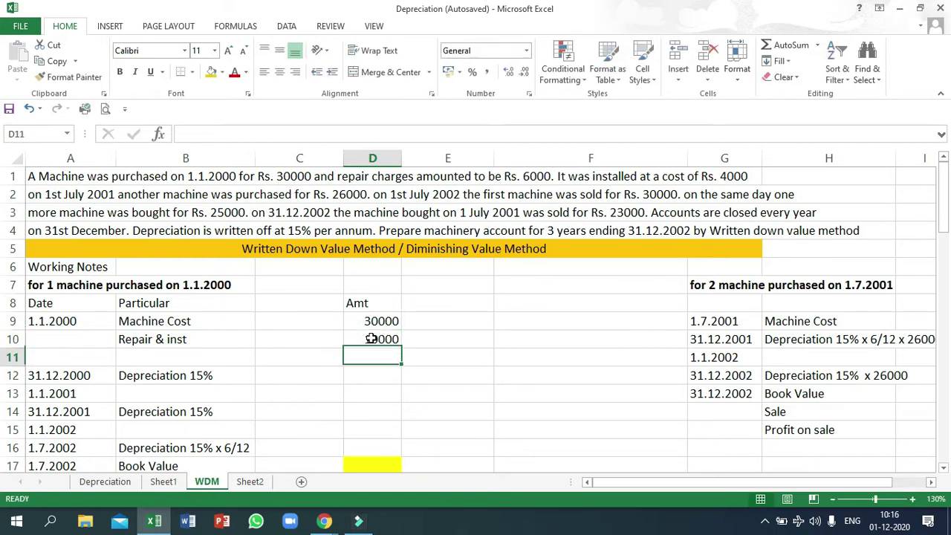
{"action": "key", "text": "Return"}
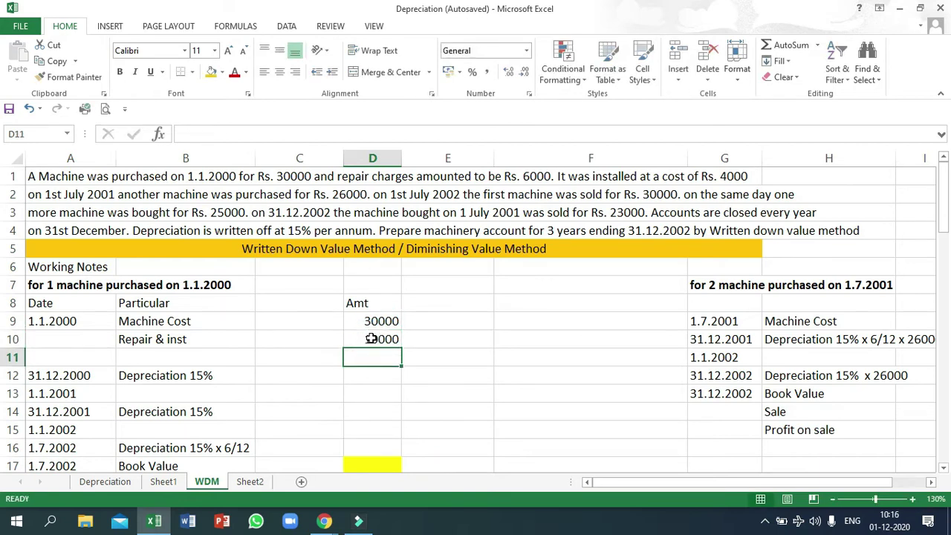
{"action": "type", "text": "40000"}
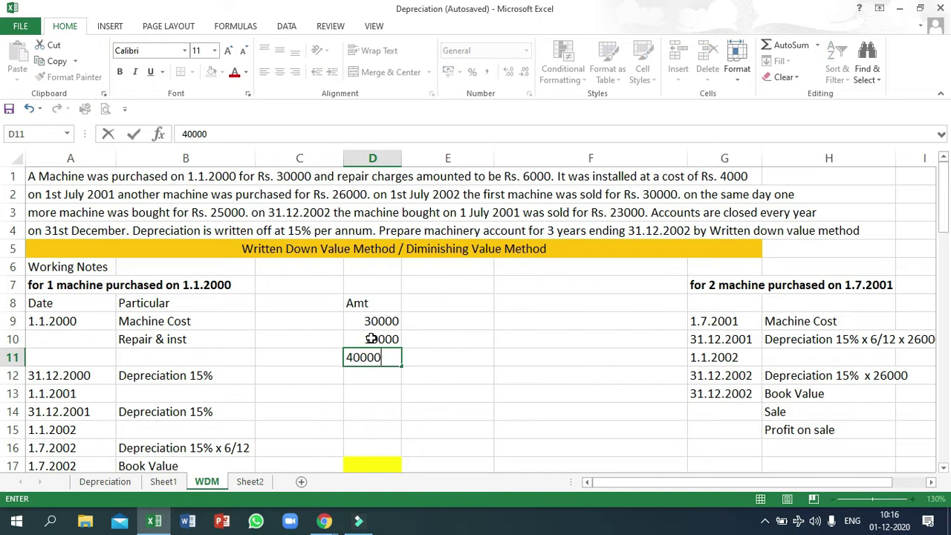
{"action": "key", "text": "Return"}
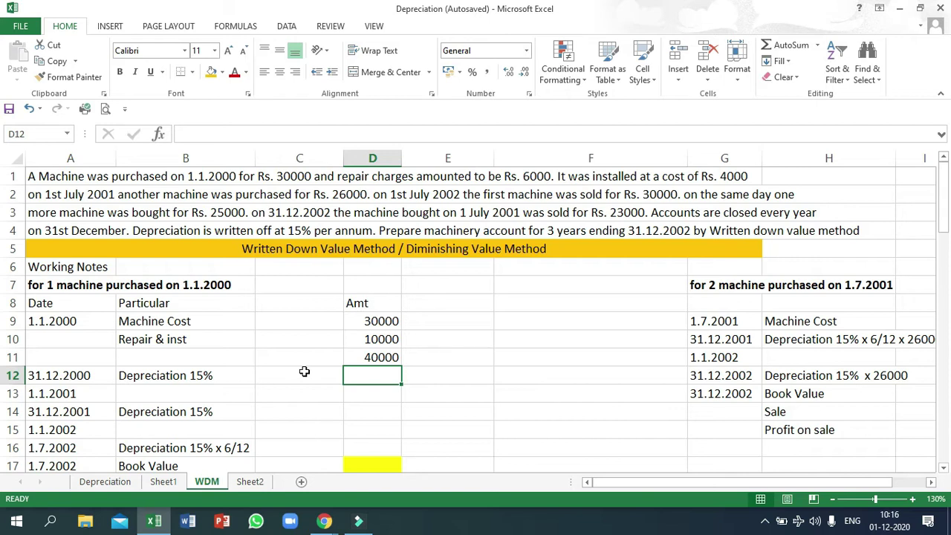
- Enter the first year's depreciation of 6000 in D12 and the 1.1.2001 balance of 34000 in D13
{"action": "type", "text": "60000"}
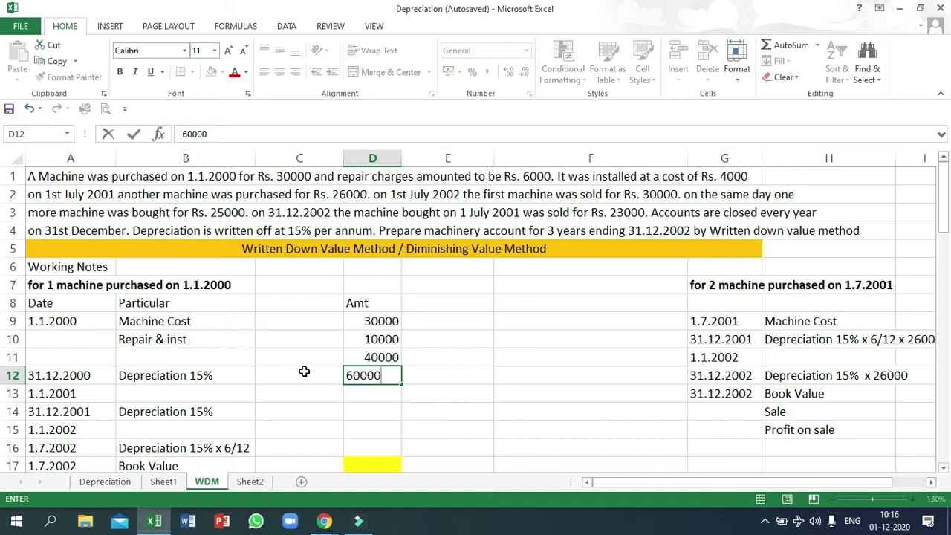
{"action": "key", "text": "BackSpace"}
{"action": "key", "text": "ctrl+Return"}
{"action": "key", "text": "Down"}
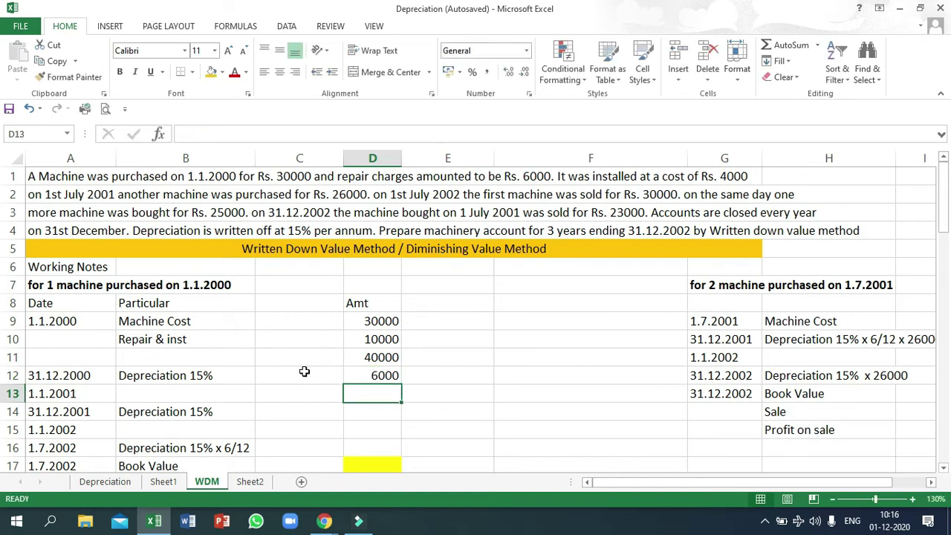
{"action": "type", "text": "34000"}
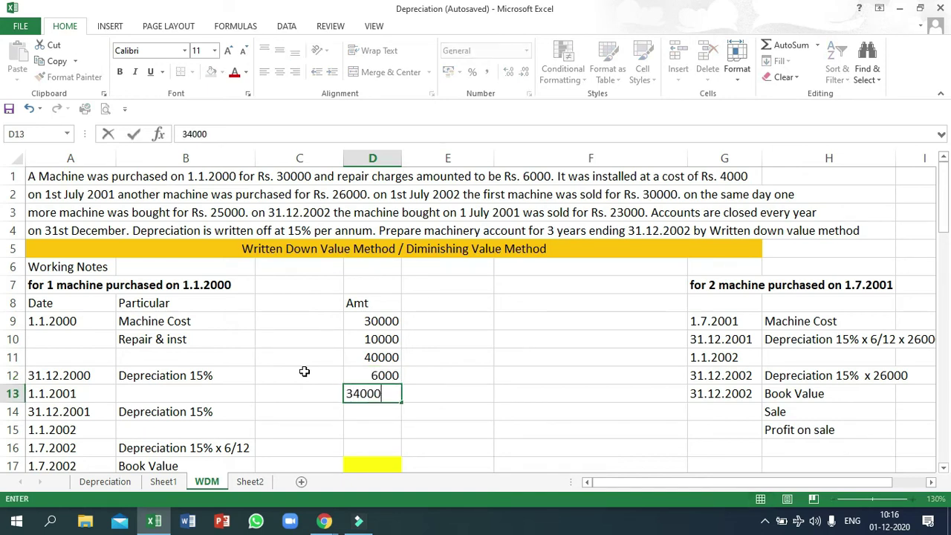
{"action": "key", "text": "Return"}
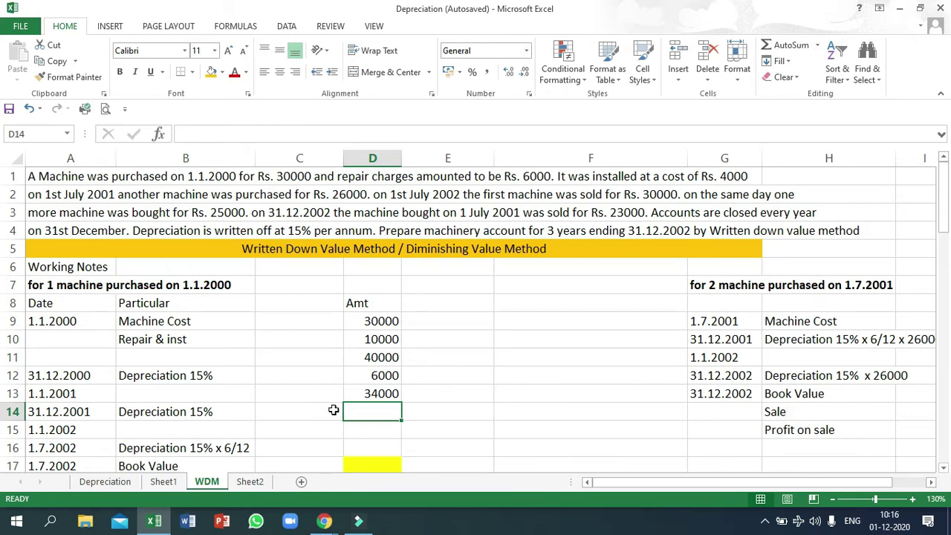
- Color the 1.1.2001 balance in D13 dark red
{"action": "left_click", "coordinate": [384, 376]}
{"action": "left_click", "coordinate": [379, 358]}
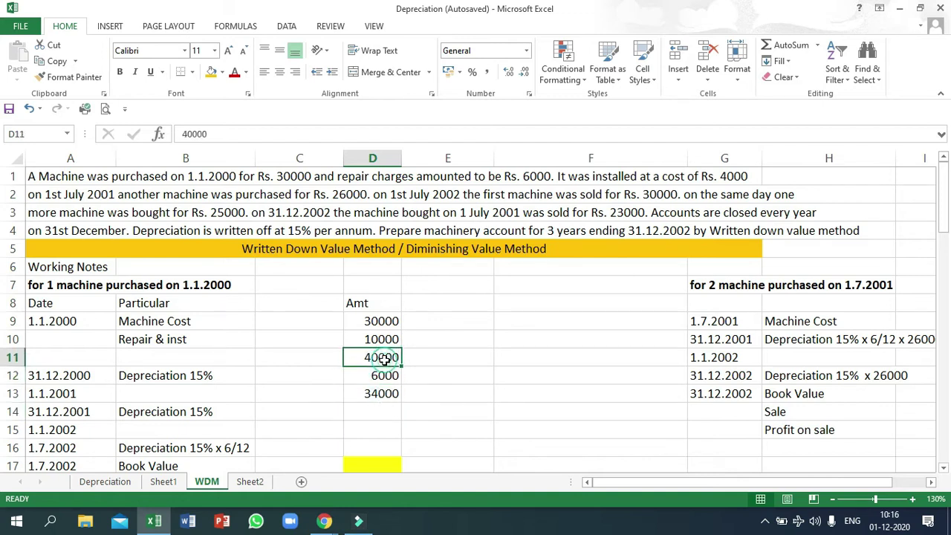
{"action": "left_click", "coordinate": [381, 376]}
{"action": "left_click", "coordinate": [384, 410]}
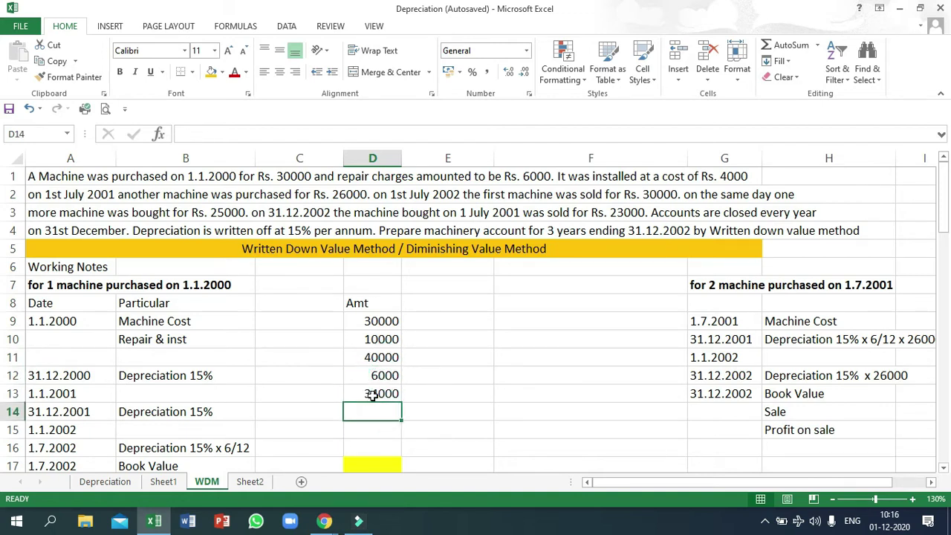
{"action": "left_click", "coordinate": [369, 393]}
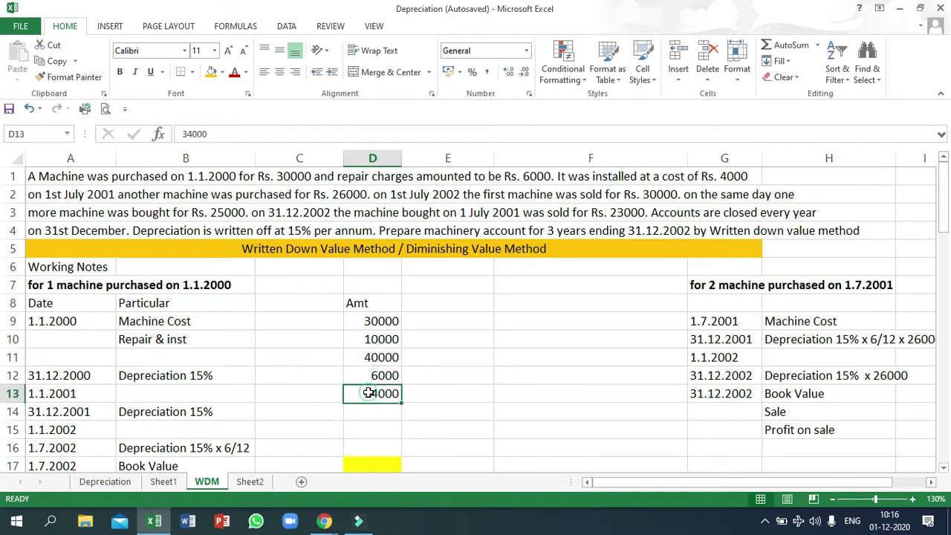
{"action": "left_click", "coordinate": [234, 73]}
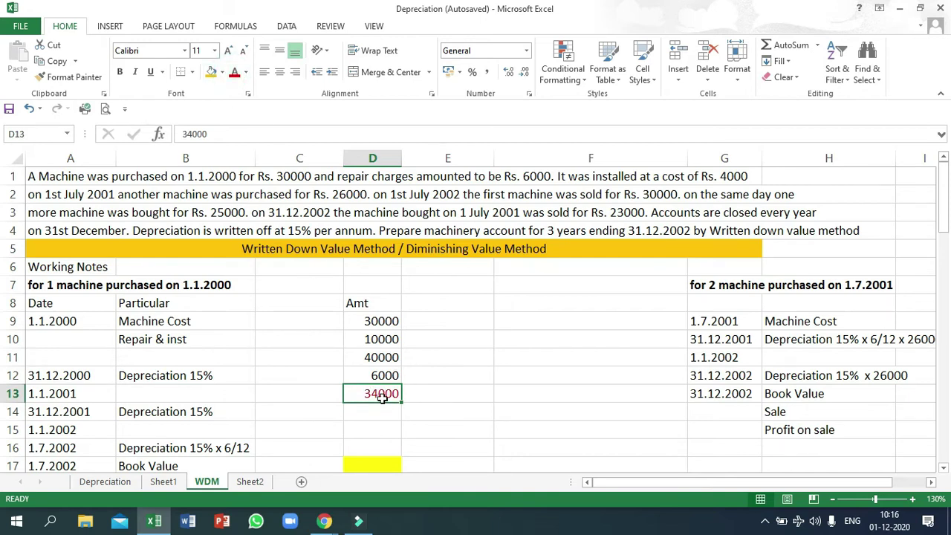
- Extend the 31.12.2001 depreciation label in B14 to read "Depreciation 15% (34000 x 15/100)"
{"action": "left_click", "coordinate": [230, 417]}
{"action": "double_click", "coordinate": [230, 413]}
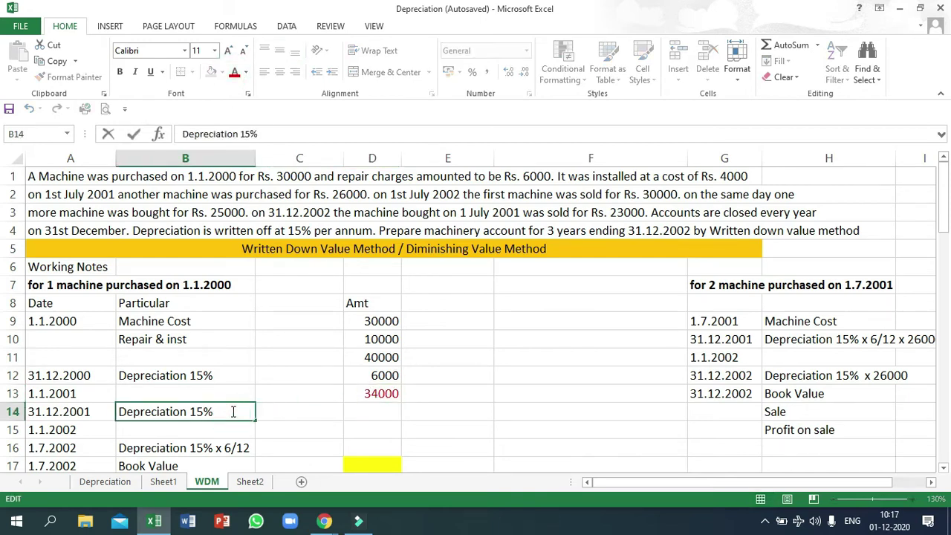
{"action": "type", "text": "(34000"}
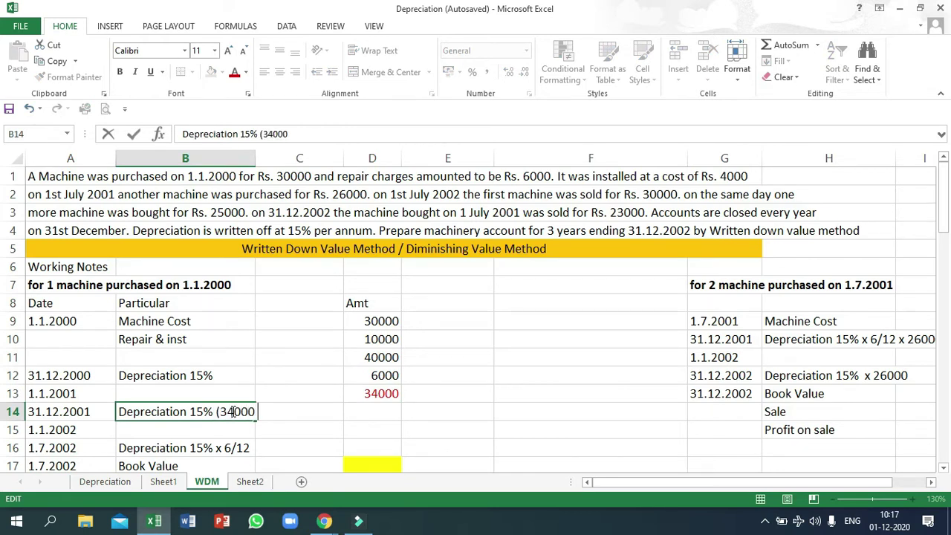
{"action": "type", "text": " x 15/100)"}
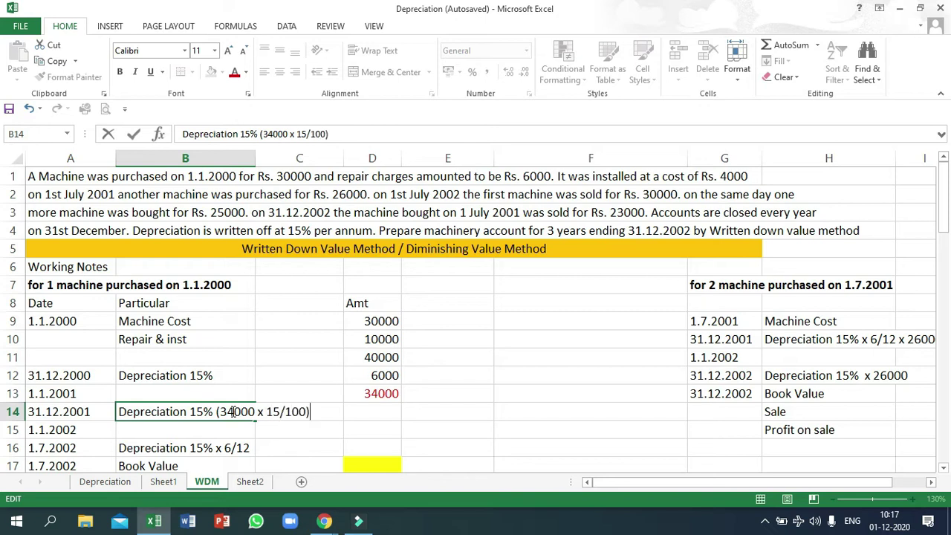
{"action": "key", "text": "Return"}
- Open the Windows Calculator and move its window clear of the first machine's working notes
{"action": "key", "text": "super"}
{"action": "type", "text": "calc"}
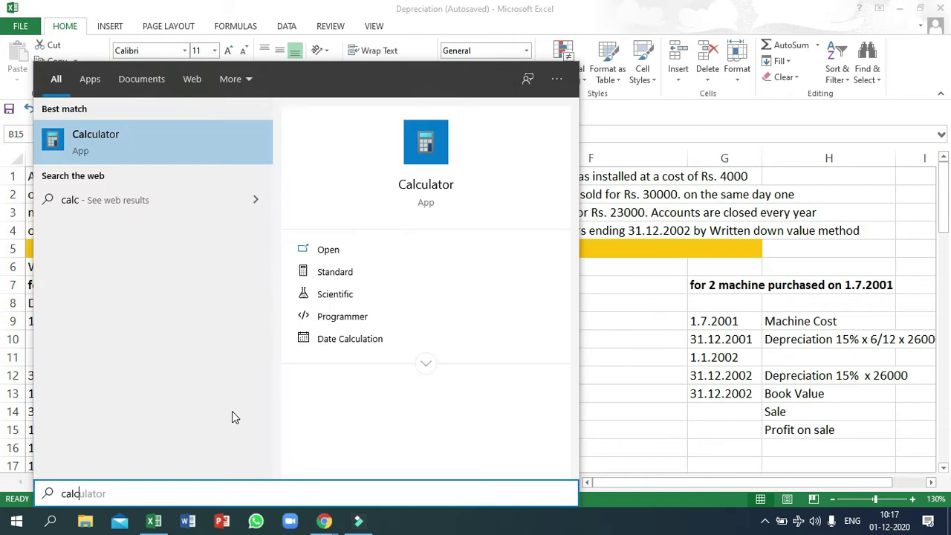
{"action": "key", "text": "Return"}
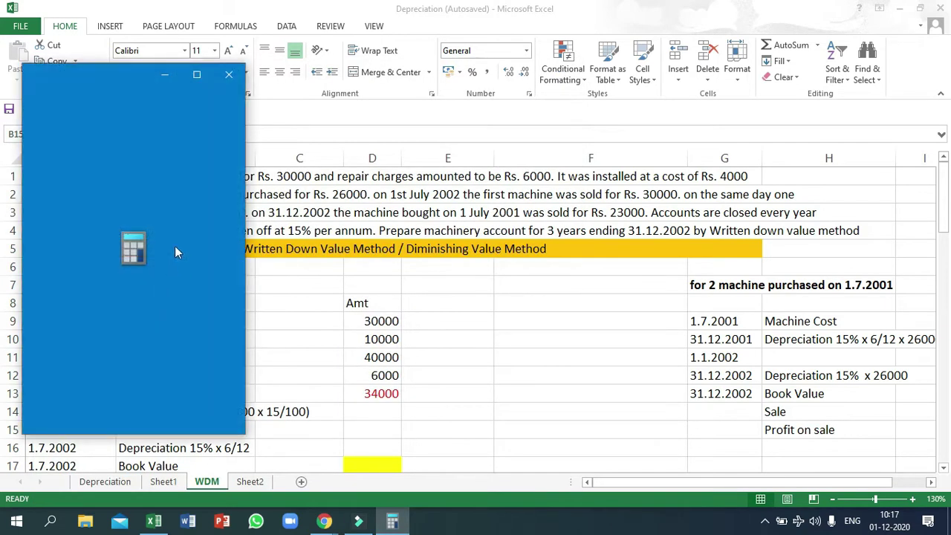
{"action": "left_click_drag", "start_coordinate": [89, 75], "coordinate": [706, 17]}
{"action": "double_click", "coordinate": [654, 24]}
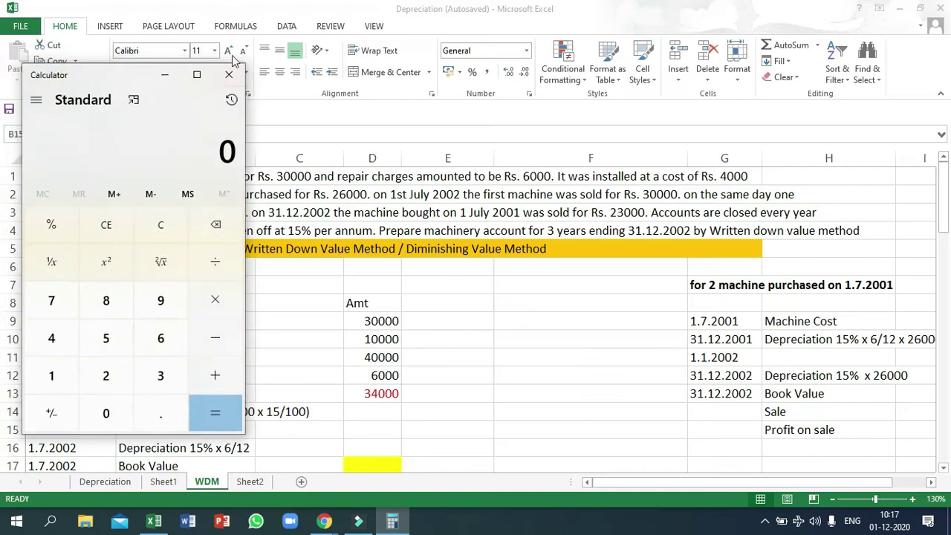
{"action": "left_click_drag", "start_coordinate": [108, 76], "coordinate": [690, 46]}
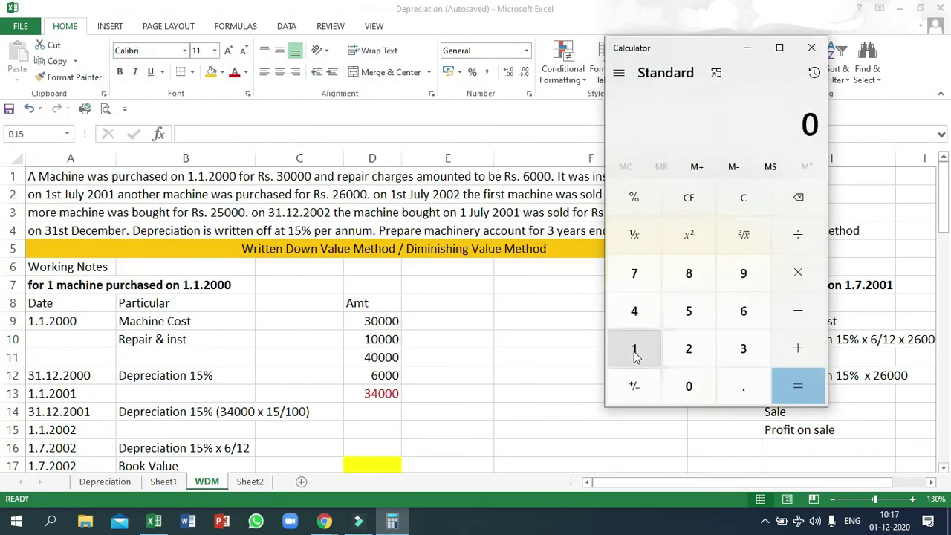
- Calculate 15% of 34000 in the Calculator
{"action": "type", "text": "340000"}
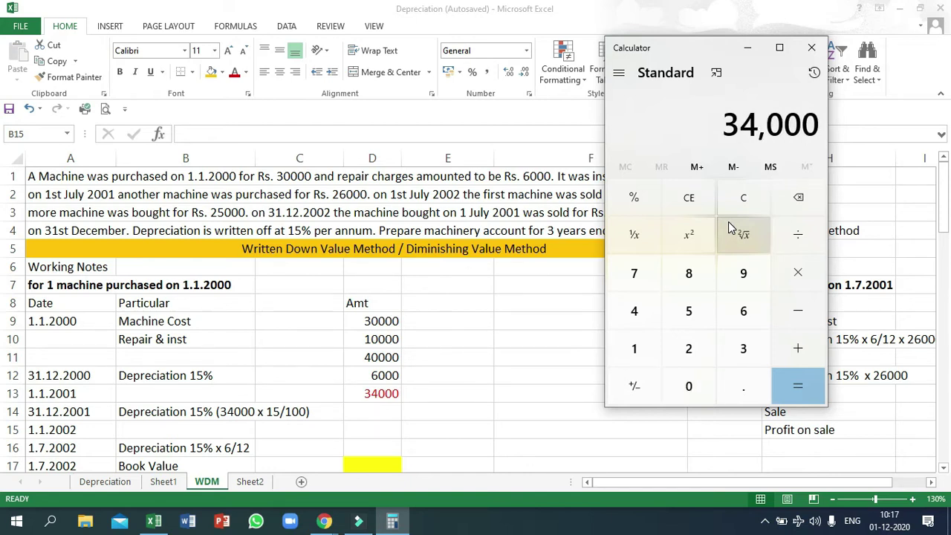
{"action": "key", "text": "asterisk"}
{"action": "type", "text": "15"}
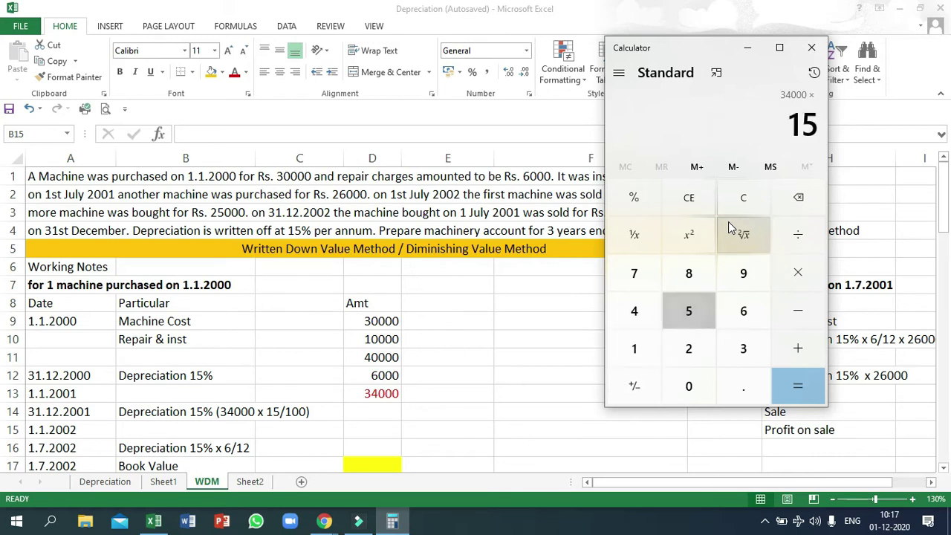
{"action": "key", "text": "percent"}
{"action": "key", "text": "Return"}
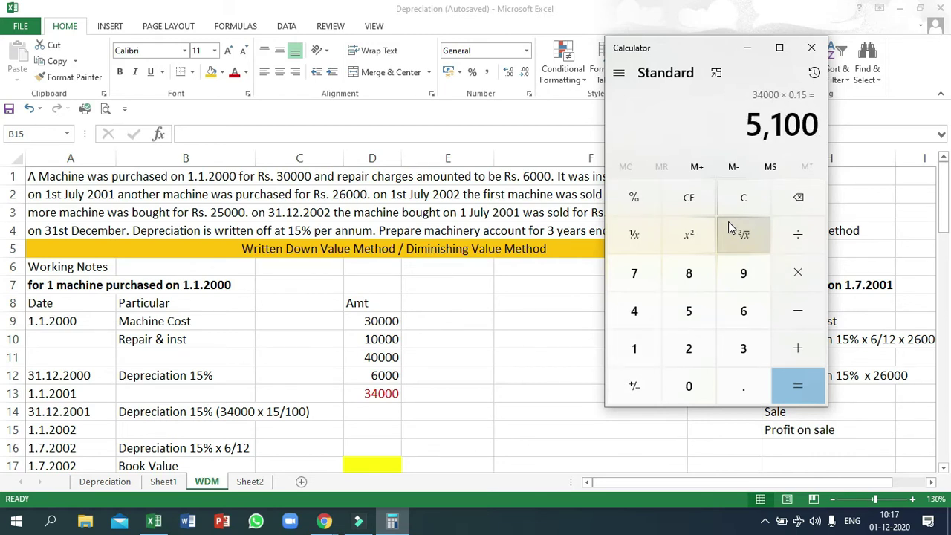
- Return to Excel and enter 5100 as the 31.12.2001 depreciation amount in D14
{"action": "left_click", "coordinate": [372, 416]}
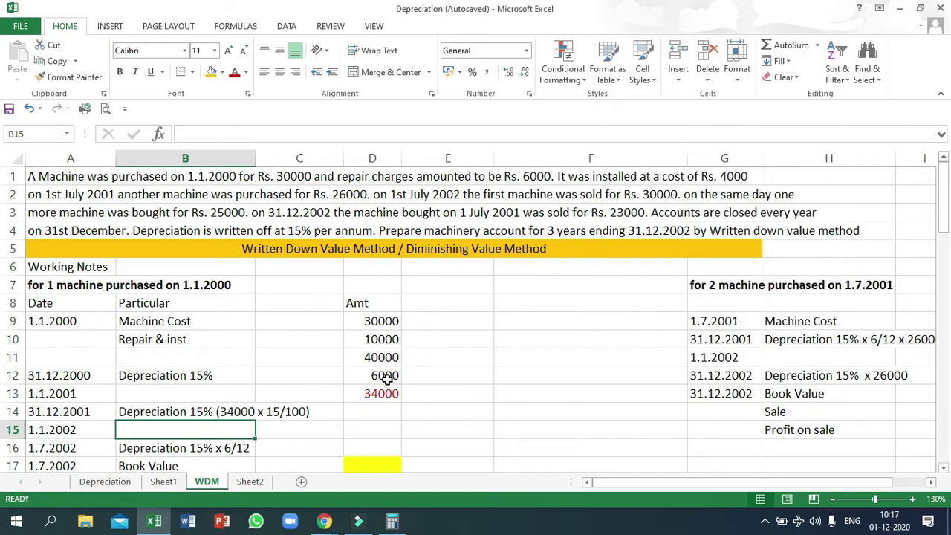
{"action": "left_click", "coordinate": [386, 378]}
{"action": "left_click", "coordinate": [386, 413]}
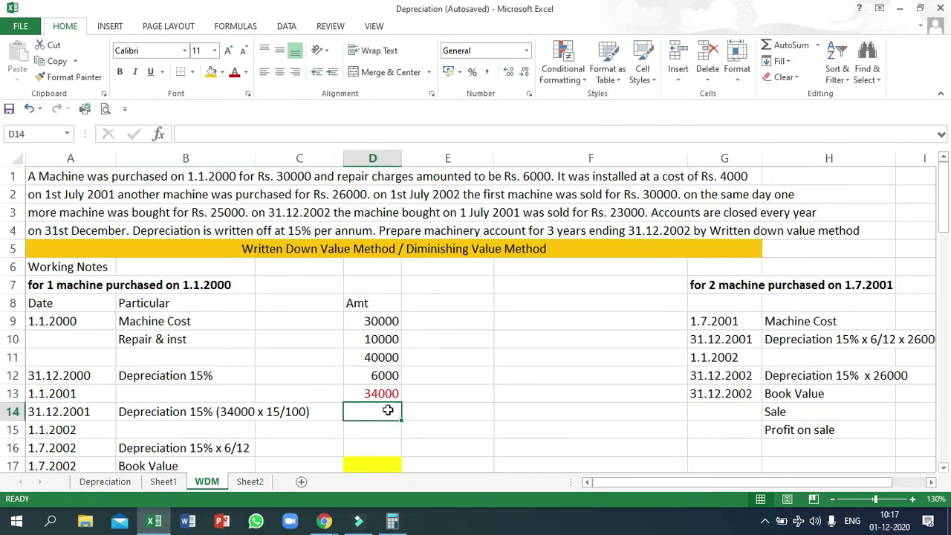
{"action": "left_click", "coordinate": [393, 522]}
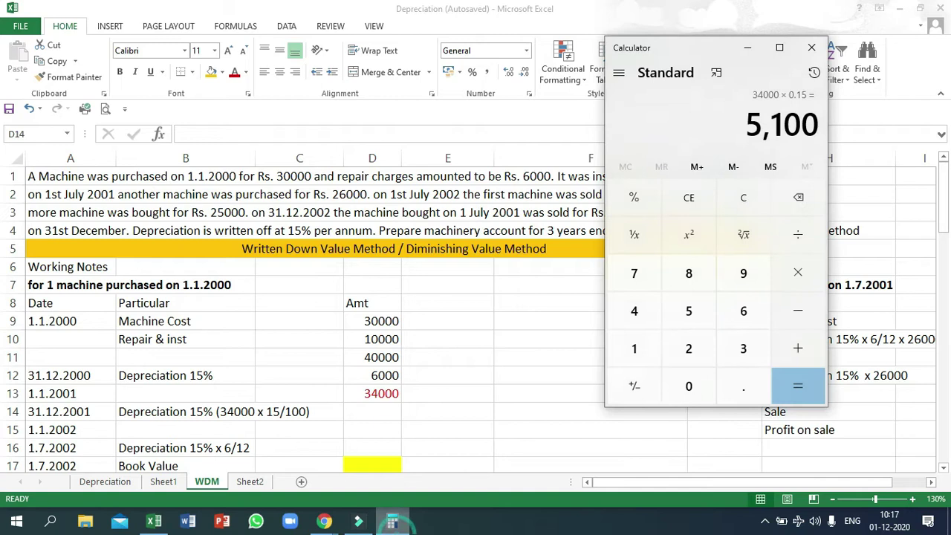
{"action": "left_click", "coordinate": [396, 526]}
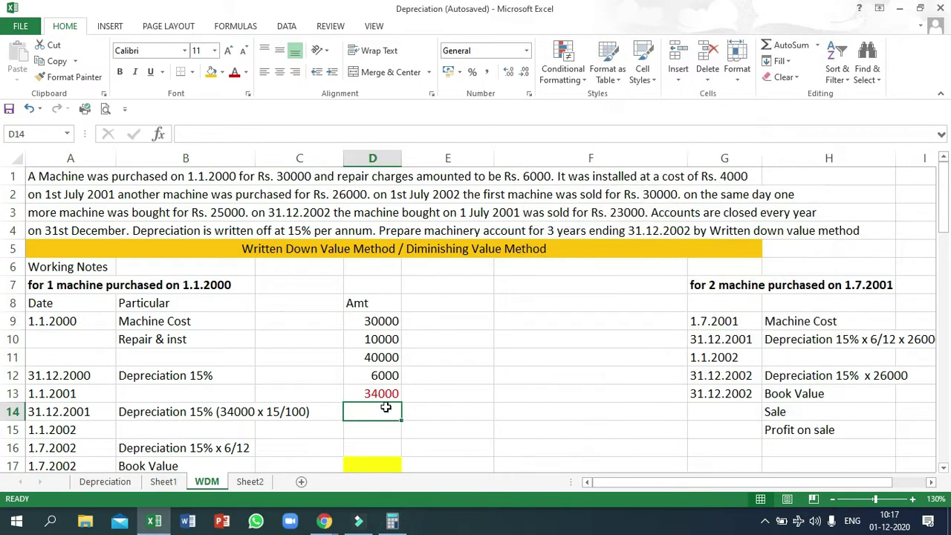
{"action": "left_click", "coordinate": [381, 359]}
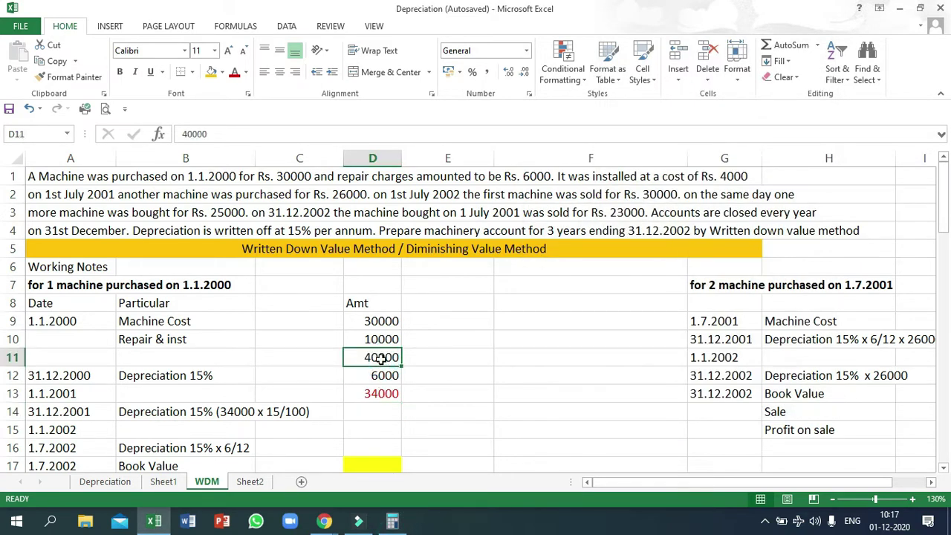
{"action": "left_click", "coordinate": [382, 396]}
{"action": "left_click", "coordinate": [381, 414]}
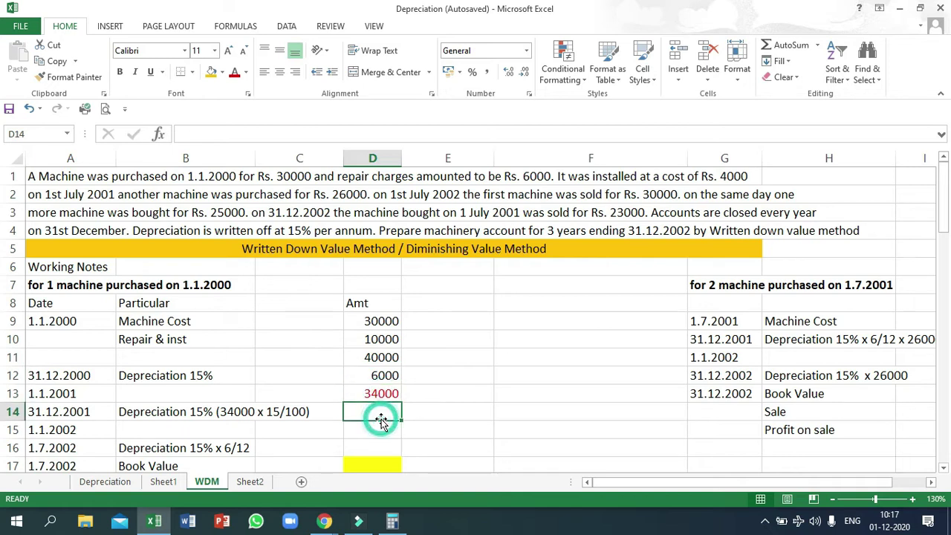
{"action": "type", "text": "5100"}
{"action": "left_click", "coordinate": [384, 426]}
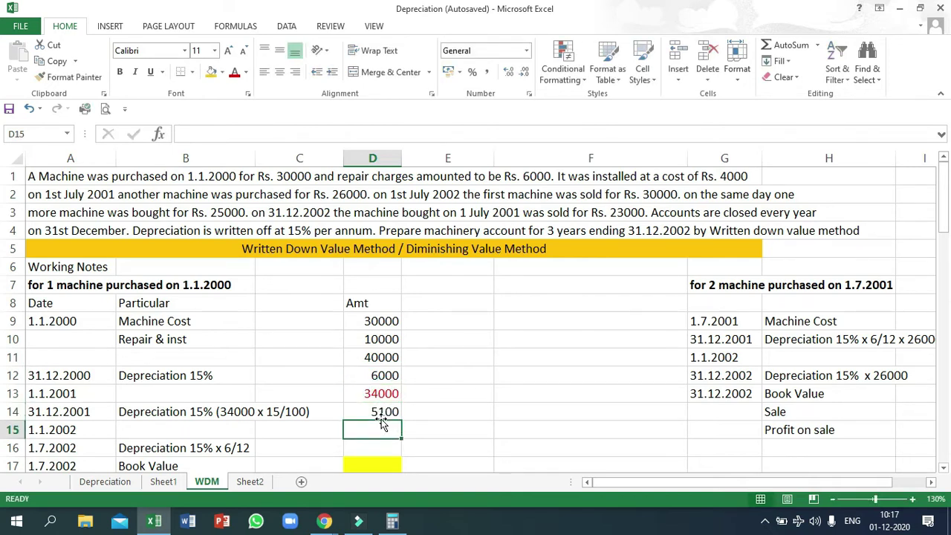
- Switch to the Calculator and work out the difference between the 5100 depreciation and the 34000 balance
{"action": "left_click", "coordinate": [391, 523]}
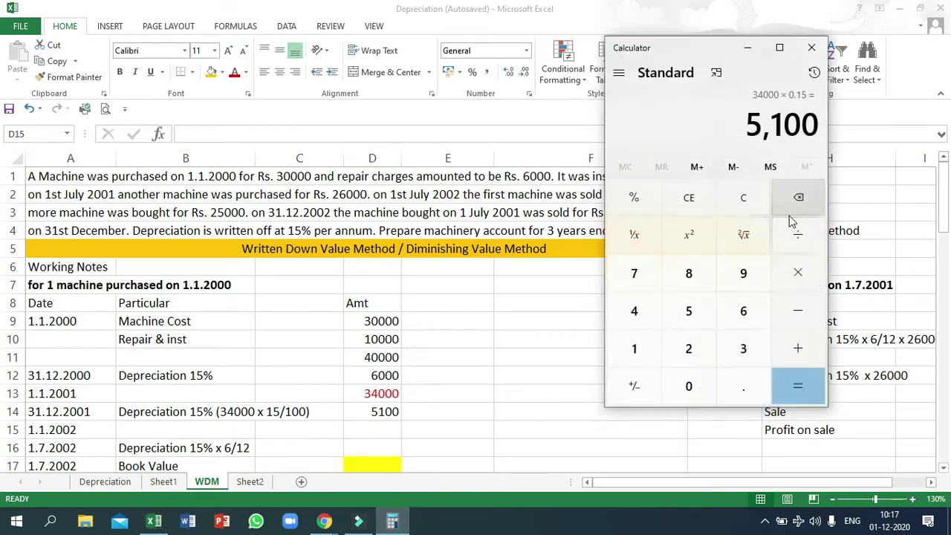
{"action": "left_click", "coordinate": [798, 312]}
{"action": "type", "text": "34000"}
{"action": "key", "text": "Return"}
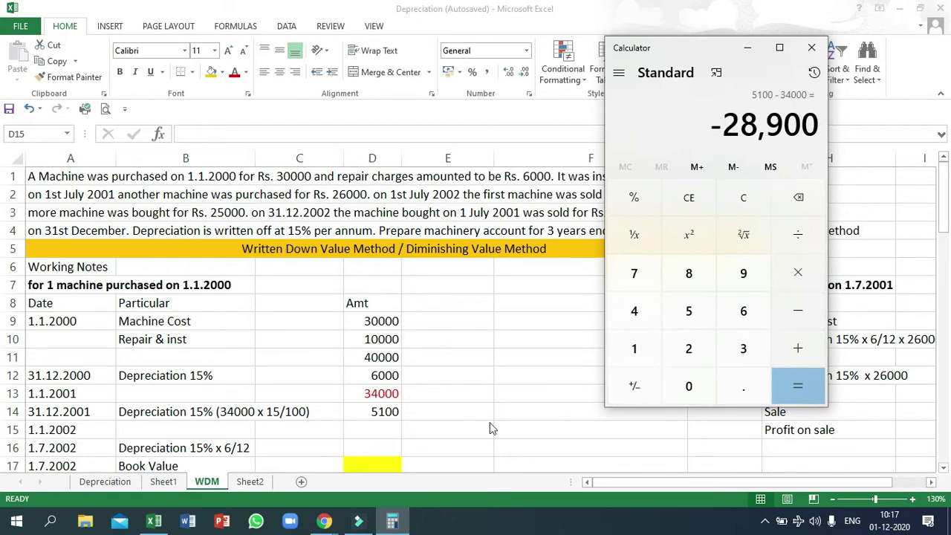
- Return to Excel and enter 28900 as the 1.1.2002 balance in D15
{"action": "left_click", "coordinate": [384, 437]}
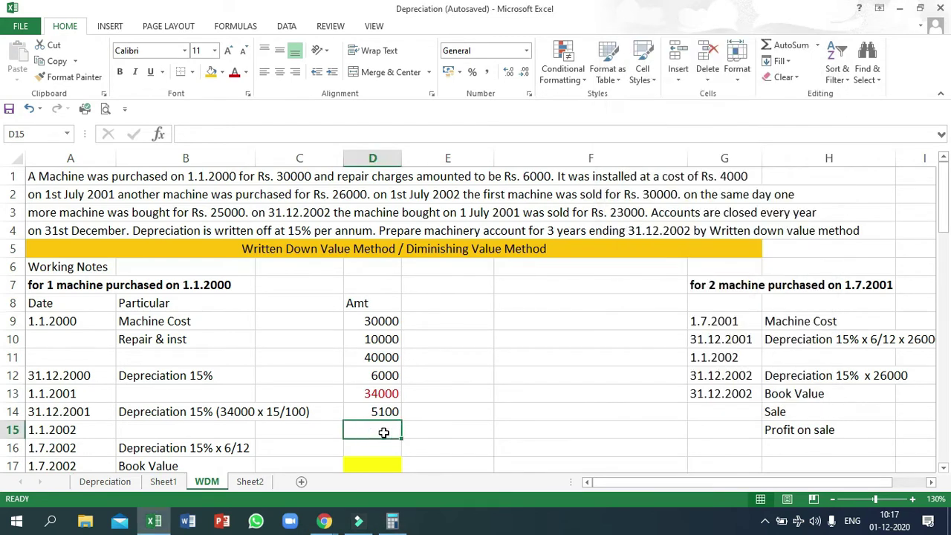
{"action": "type", "text": "28"}
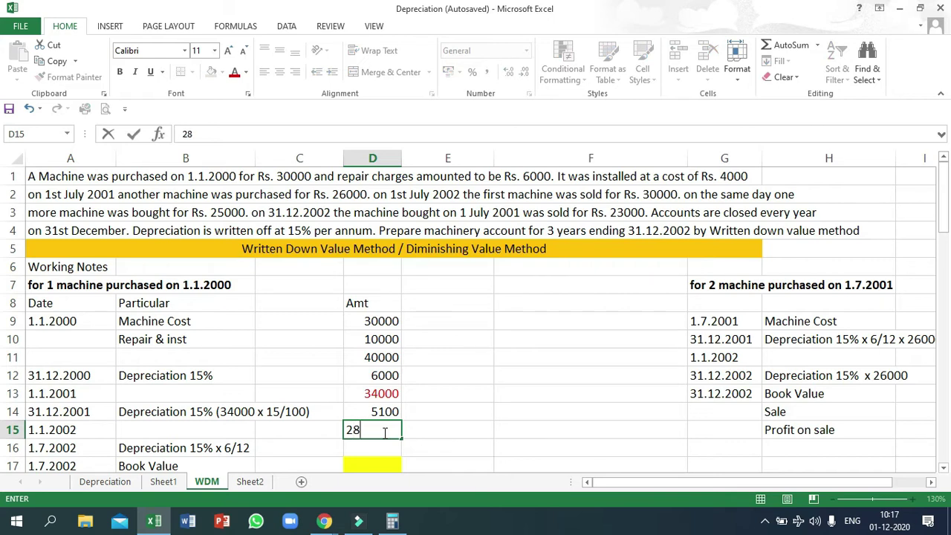
{"action": "type", "text": "900"}
{"action": "key", "text": "Return"}
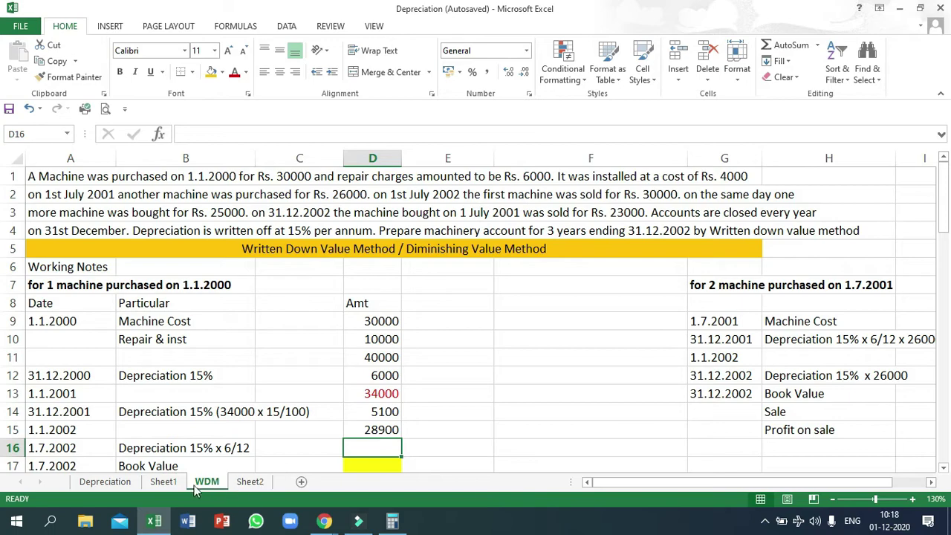
- Examine the completed machinery account and the first machine's working notes on Sheet1
{"action": "left_click", "coordinate": [164, 482]}
{"action": "left_click", "coordinate": [258, 399]}
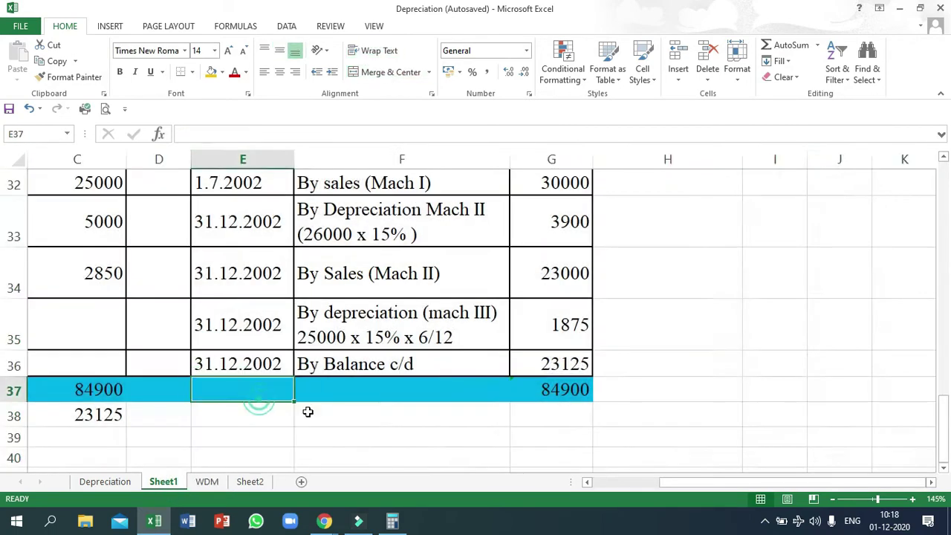
{"action": "scroll", "coordinate": [186, 352], "scroll_direction": "up", "scroll_amount": 1}
{"action": "scroll", "coordinate": [187, 352], "scroll_direction": "up", "scroll_amount": 2, "text": "ctrl"}
{"action": "scroll", "coordinate": [187, 355], "scroll_direction": "down", "scroll_amount": 2, "text": "ctrl"}
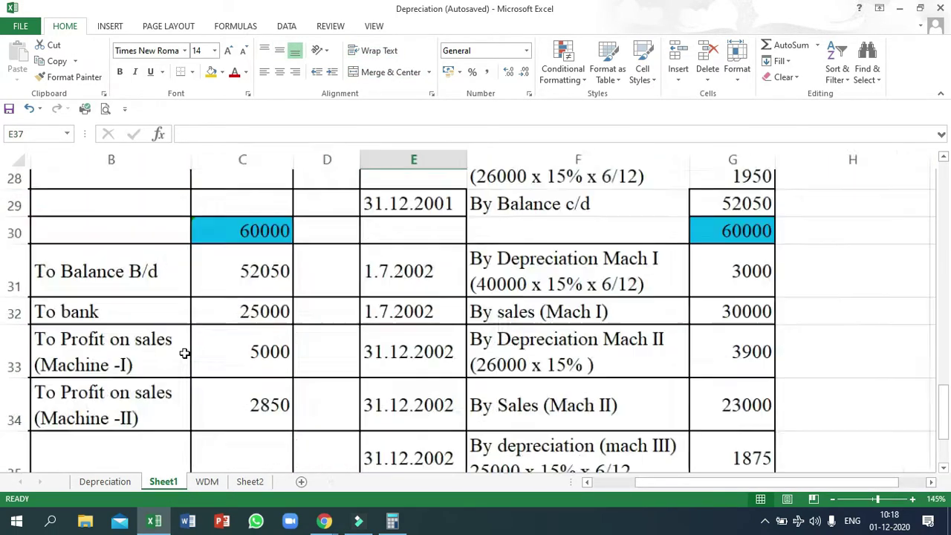
{"action": "scroll", "coordinate": [187, 355], "scroll_direction": "down", "scroll_amount": 1}
{"action": "left_click_drag", "start_coordinate": [618, 483], "coordinate": [604, 484]}
{"action": "scroll", "coordinate": [204, 334], "scroll_direction": "up", "scroll_amount": 9}
{"action": "scroll", "coordinate": [206, 331], "scroll_direction": "down", "scroll_amount": 2}
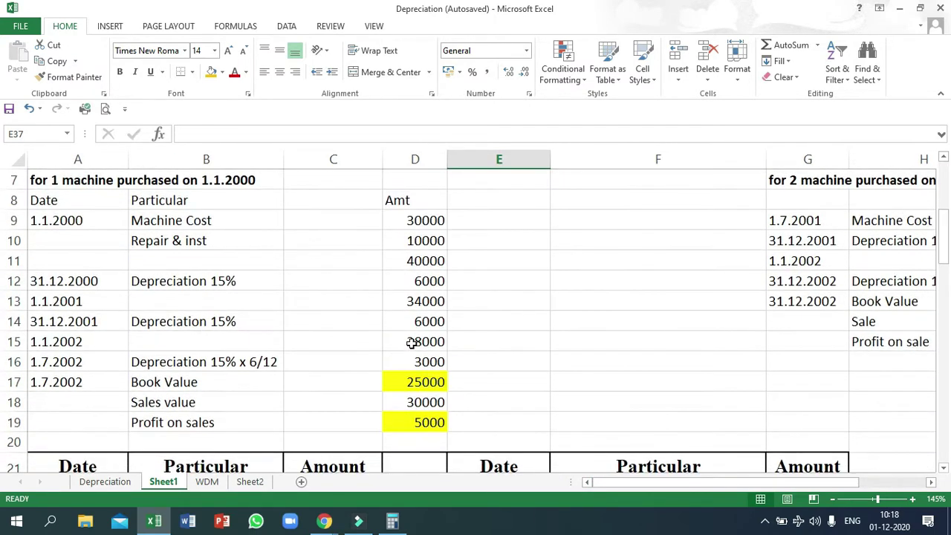
- Compare the 1.1.2002 balance in Sheet1's working notes with the Calculator result for the written down value method
{"action": "left_click", "coordinate": [414, 343]}
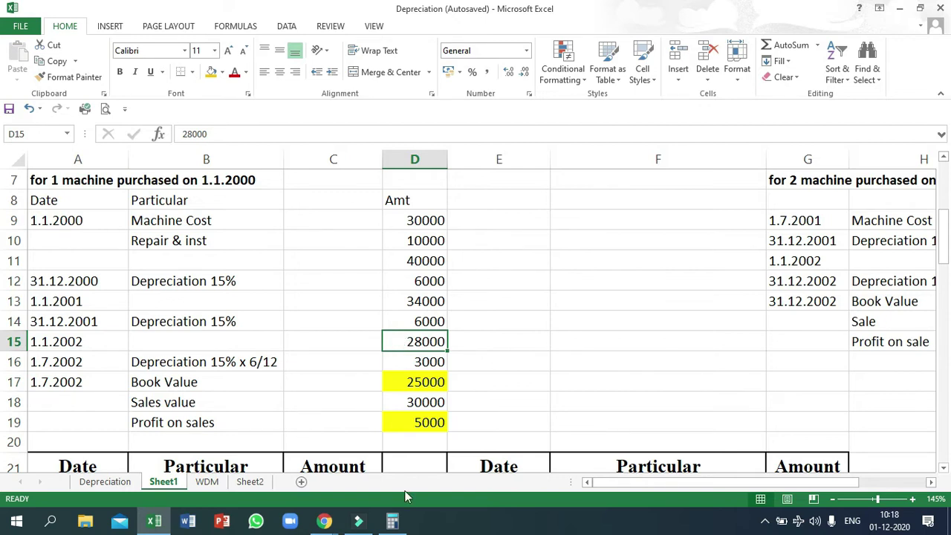
{"action": "left_click", "coordinate": [392, 520]}
{"action": "left_click", "coordinate": [394, 521]}
{"action": "left_click_drag", "start_coordinate": [54, 342], "coordinate": [425, 340]}
{"action": "left_click", "coordinate": [391, 521]}
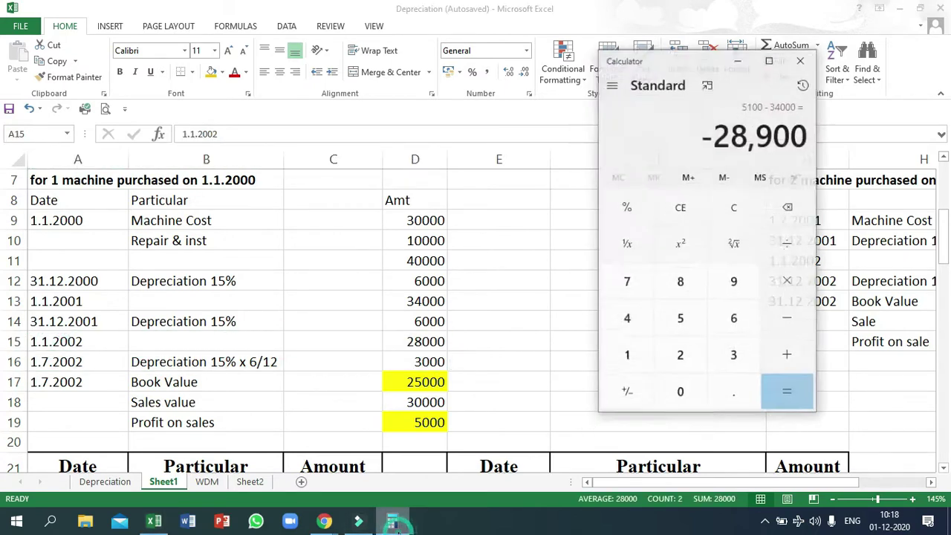
- Return to Excel's WDM sheet and extend the 1.7.2002 depreciation label in B16 to "Depreciation 15% x 6/12 x 28900"
{"action": "left_click", "coordinate": [187, 477]}
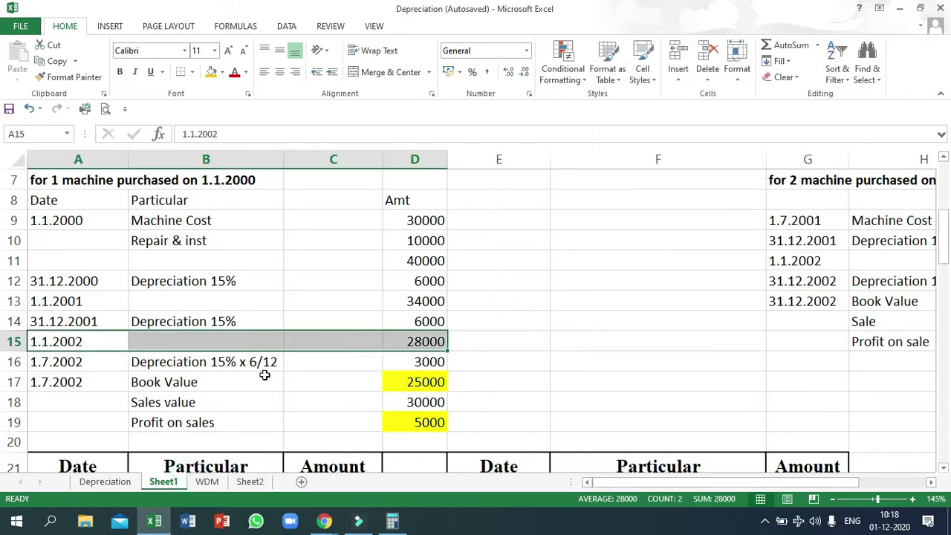
{"action": "left_click", "coordinate": [218, 482]}
{"action": "scroll", "coordinate": [468, 413], "scroll_direction": "down", "scroll_amount": 2}
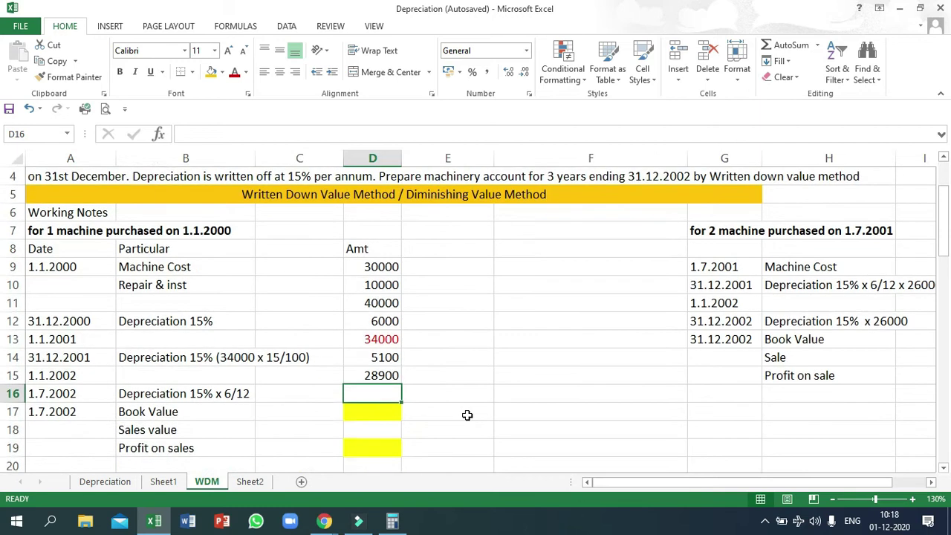
{"action": "left_click", "coordinate": [391, 321]}
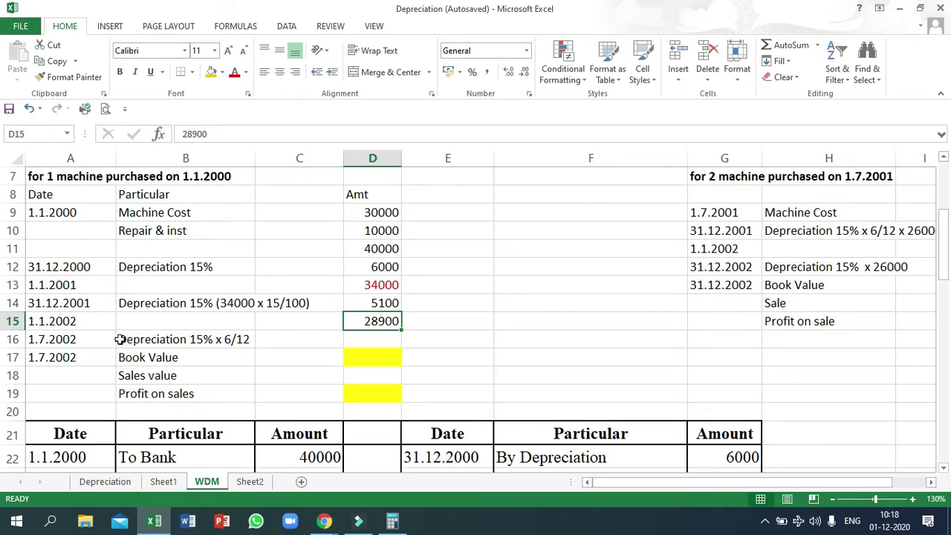
{"action": "scroll", "coordinate": [311, 325], "scroll_direction": "up", "scroll_amount": 2}
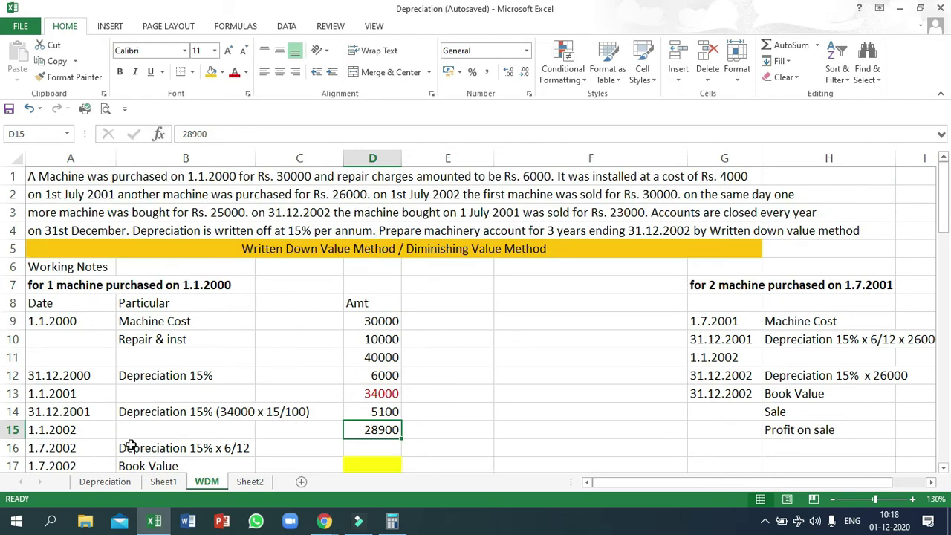
{"action": "left_click", "coordinate": [248, 448]}
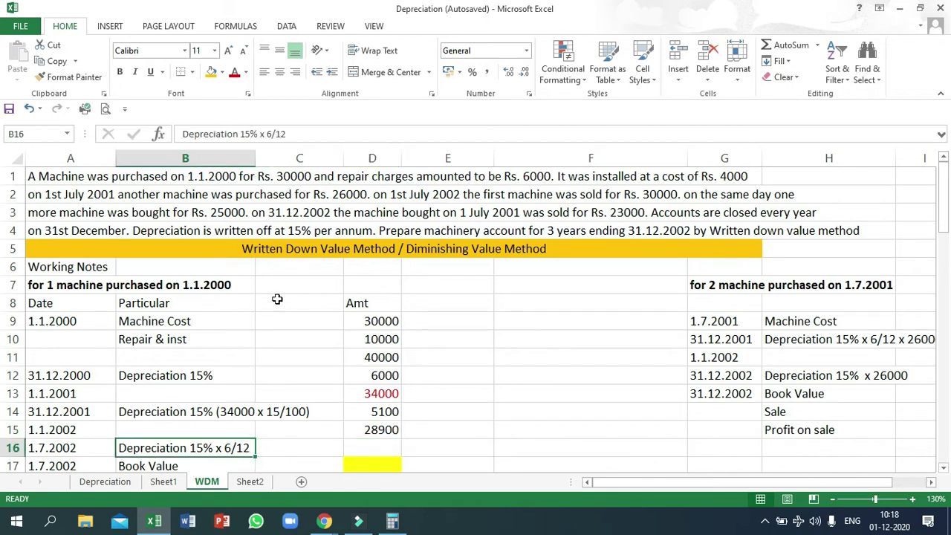
{"action": "left_click", "coordinate": [324, 132]}
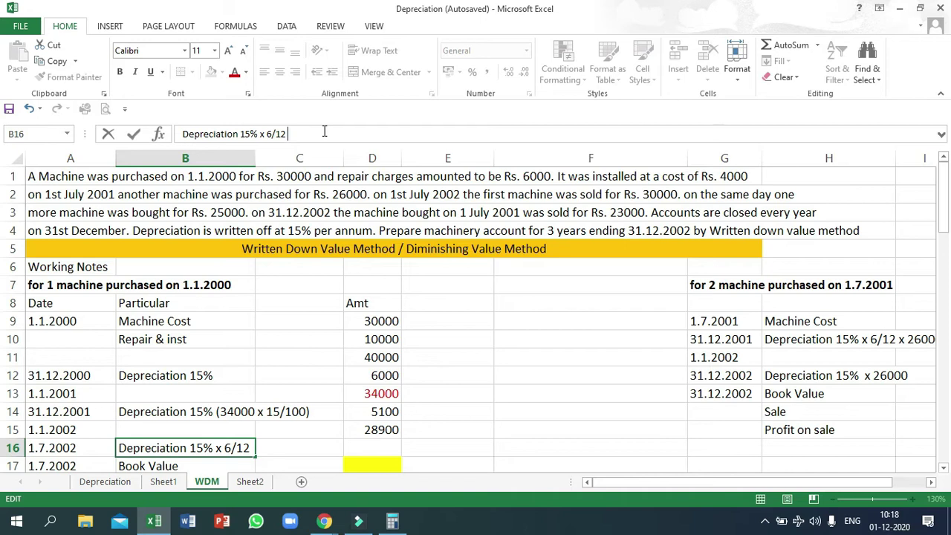
{"action": "type", "text": "x"}
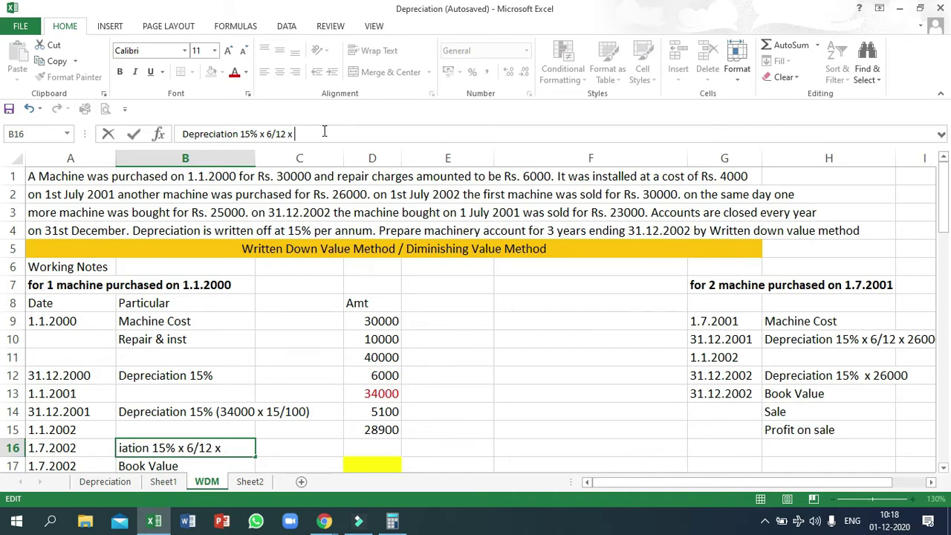
{"action": "type", "text": " 28900"}
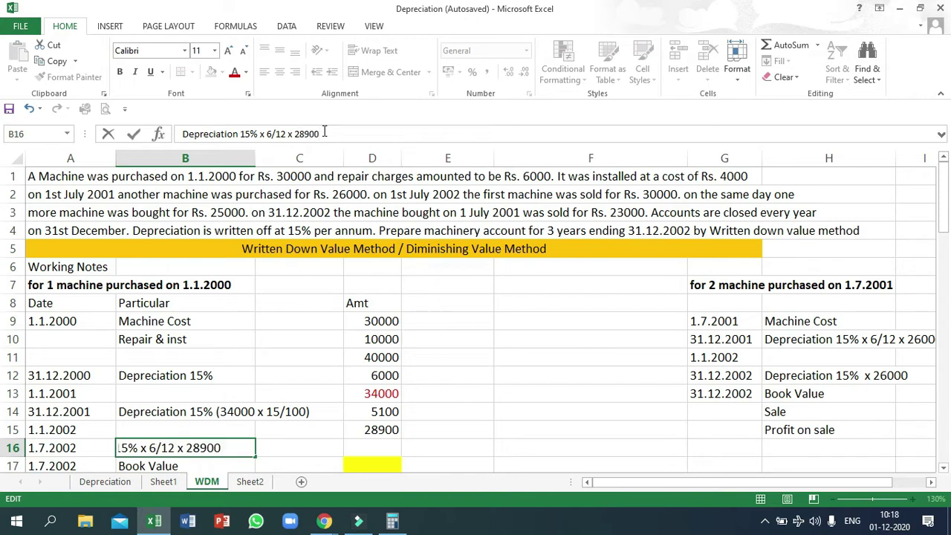
{"action": "key", "text": "Return"}
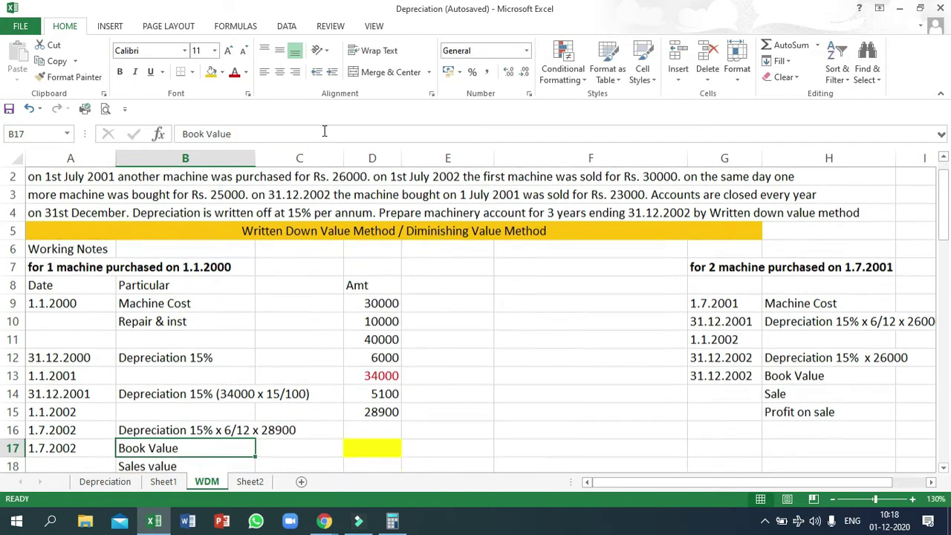
- Put the calculation in B16 in parentheses so the label reads "Depreciation (15% x 6/12 x 28900)"
{"action": "left_click", "coordinate": [201, 435]}
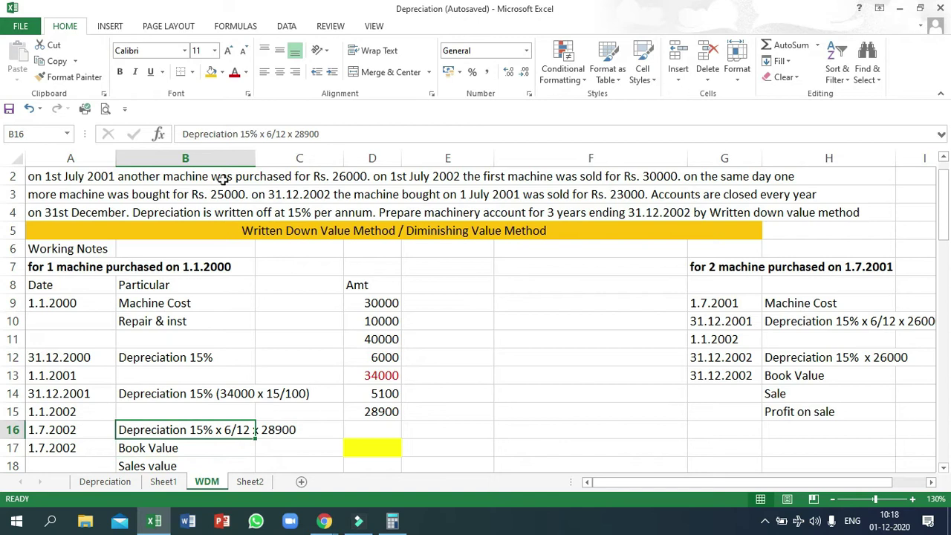
{"action": "left_click", "coordinate": [241, 131]}
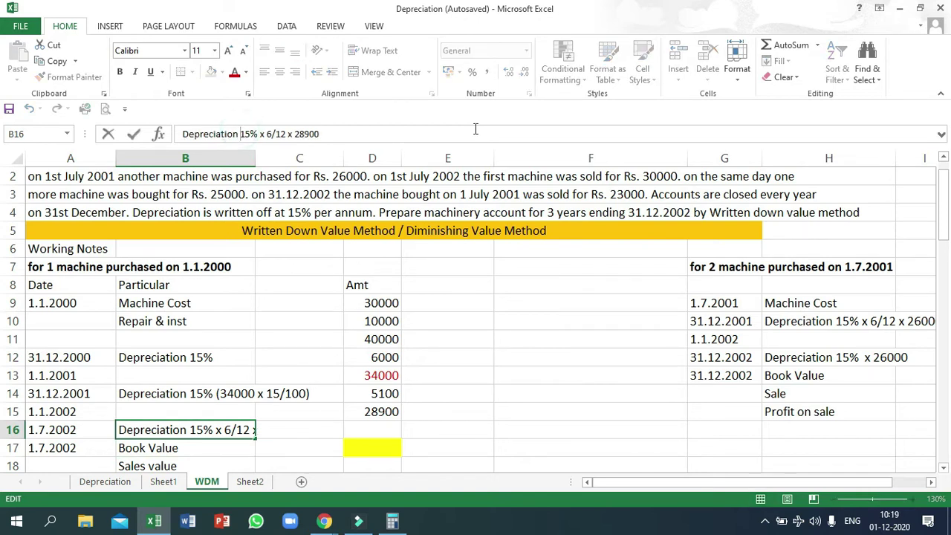
{"action": "type", "text": "("}
{"action": "type", "text": ")"}
{"action": "key", "text": "Return"}
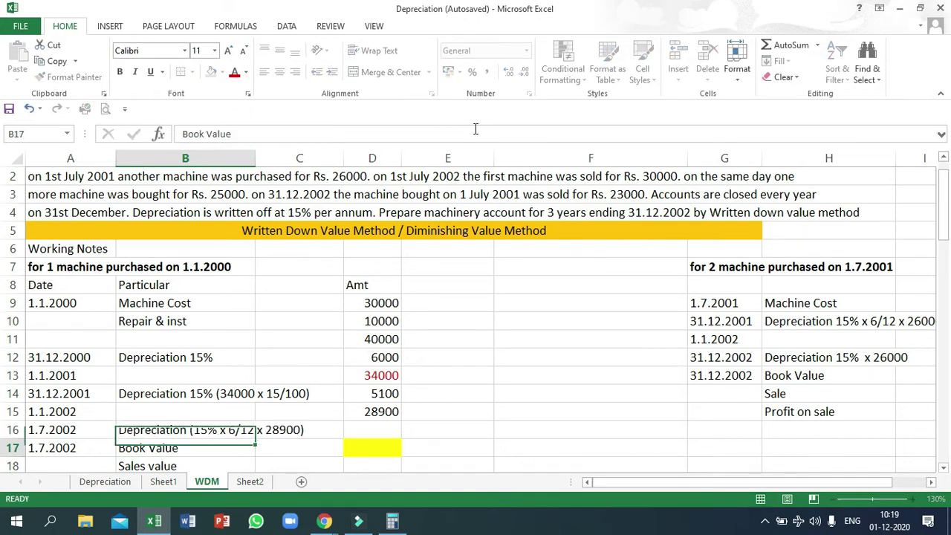
- Switch to the Calculator and work out the six-month depreciation as 28900 × 6 ÷ 12, multiplied by 15%
{"action": "left_click", "coordinate": [392, 521]}
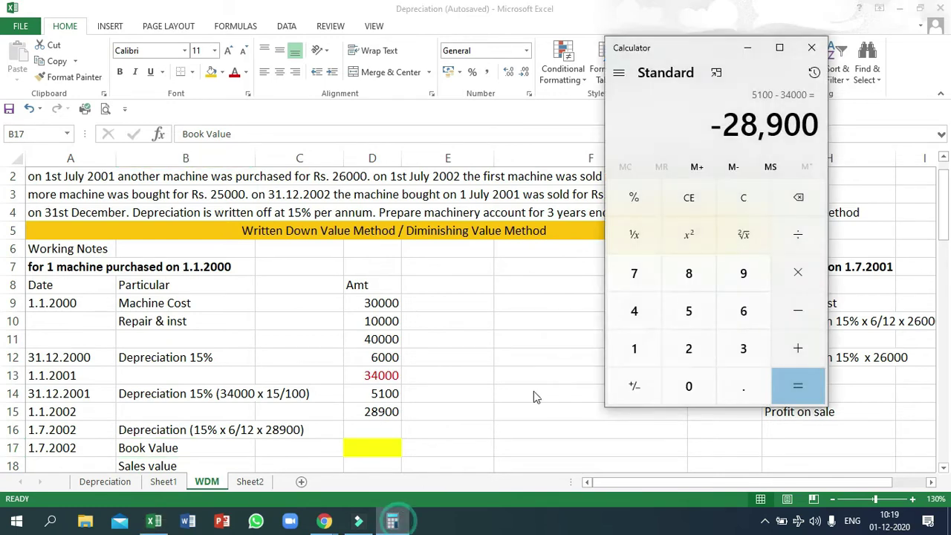
{"action": "key", "text": "Escape"}
{"action": "type", "text": "28"}
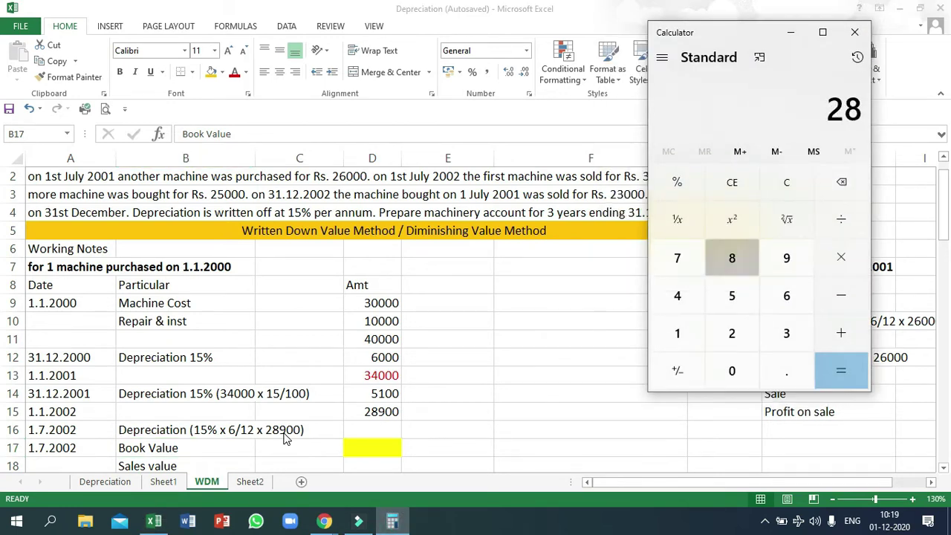
{"action": "type", "text": "900*6/12"}
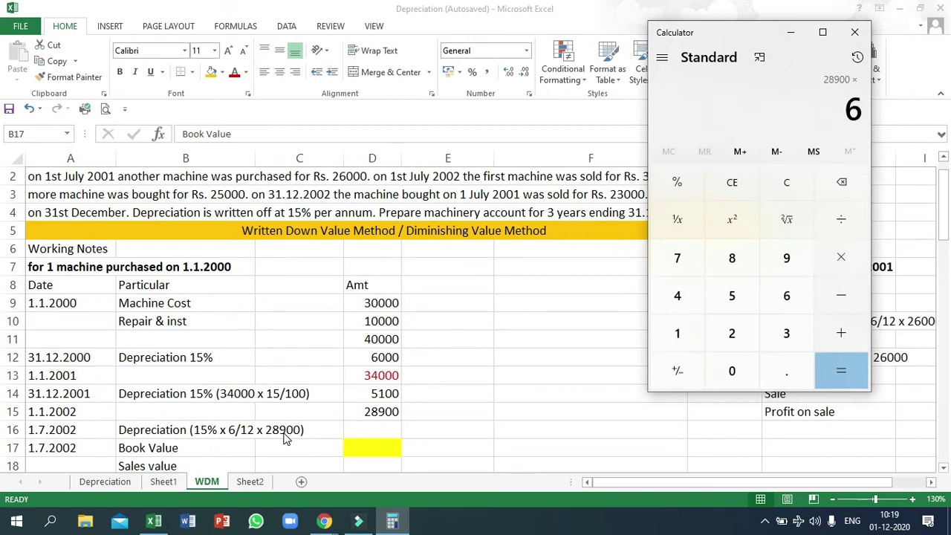
{"action": "key", "text": "Return"}
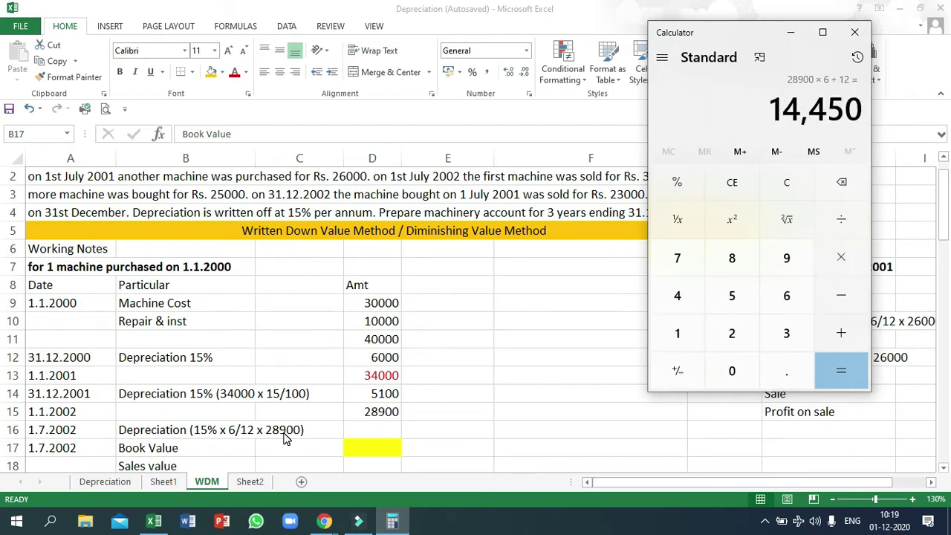
{"action": "type", "text": "*1"}
{"action": "type", "text": "4"}
{"action": "key", "text": "BackSpace"}
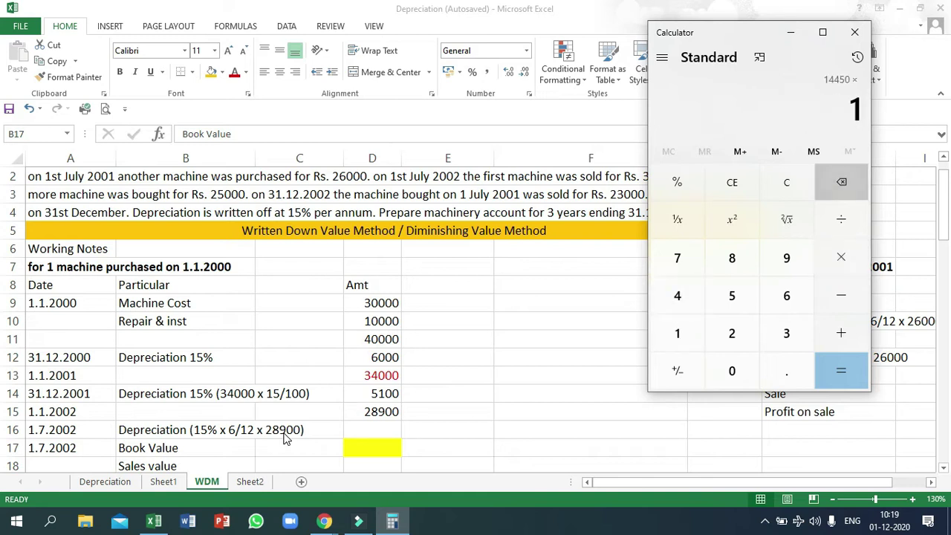
{"action": "type", "text": "5"}
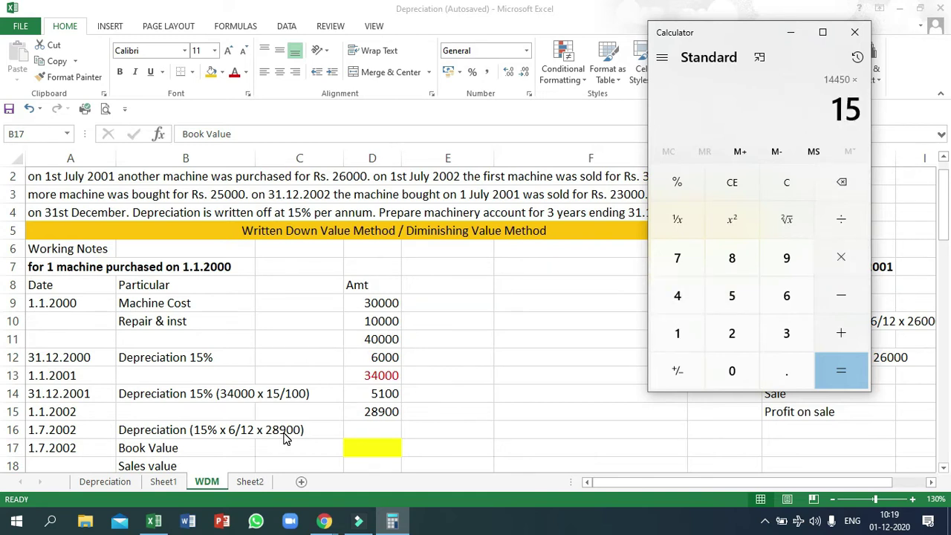
{"action": "type", "text": "%"}
{"action": "key", "text": "Return"}
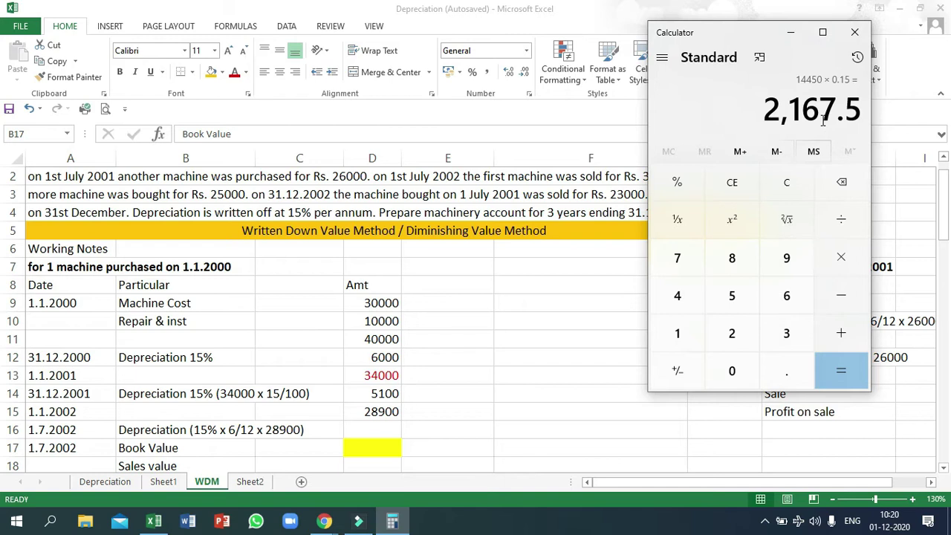
- Return to Excel and enter the rounded 1.7.2002 depreciation of 2168 in D16
{"action": "key", "text": "alt+Tab"}
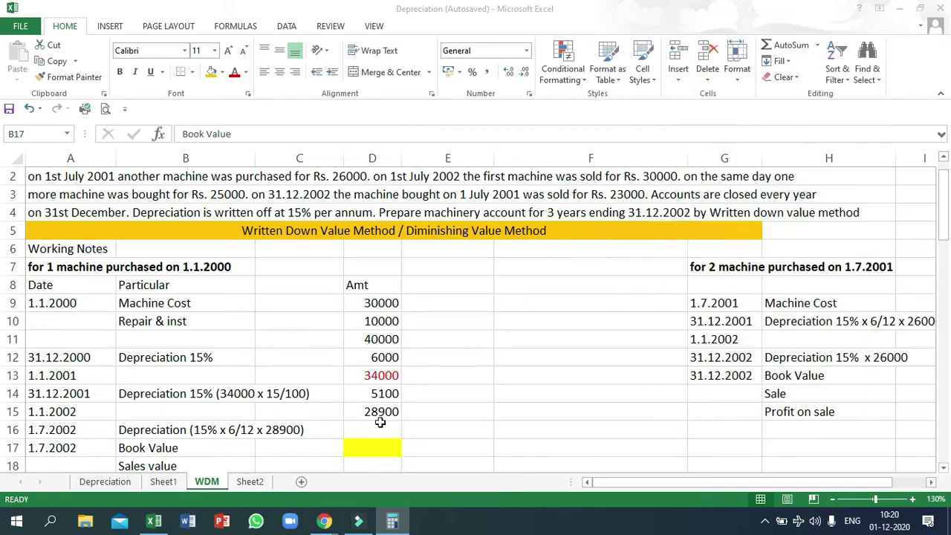
{"action": "left_click", "coordinate": [383, 429]}
{"action": "left_click", "coordinate": [391, 521]}
{"action": "left_click", "coordinate": [392, 522]}
{"action": "type", "text": "21"}
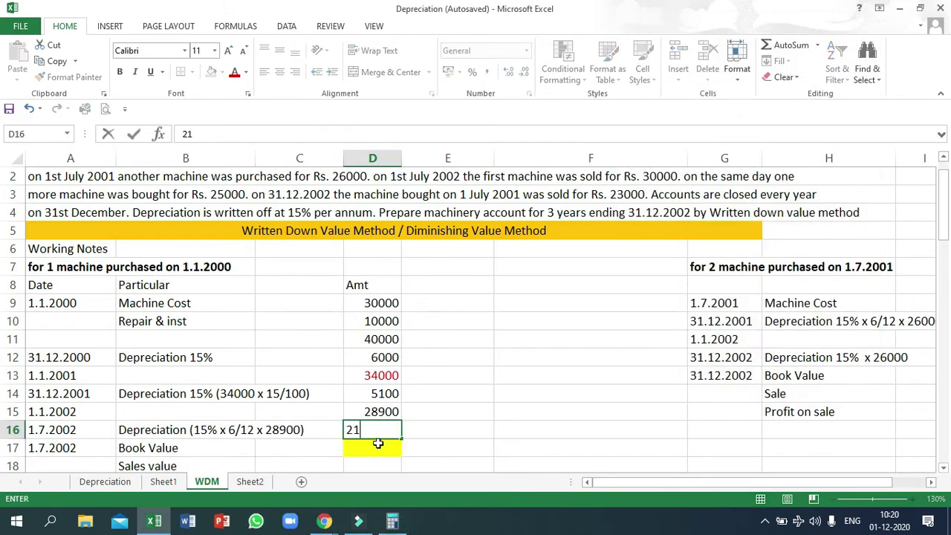
{"action": "type", "text": "68"}
{"action": "key", "text": "Return"}
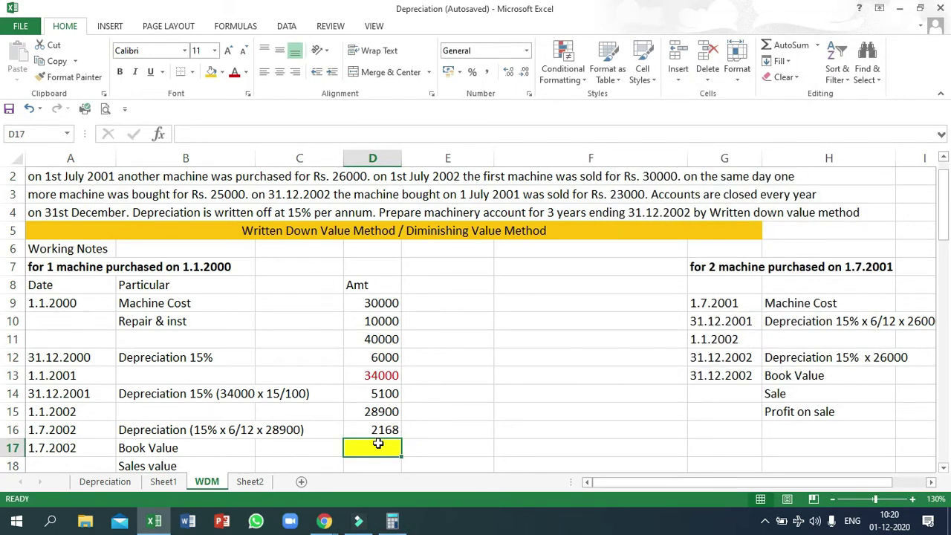
- Switch to the Calculator, clear the previous result and subtract 2168 from 28900
{"action": "left_click", "coordinate": [392, 520]}
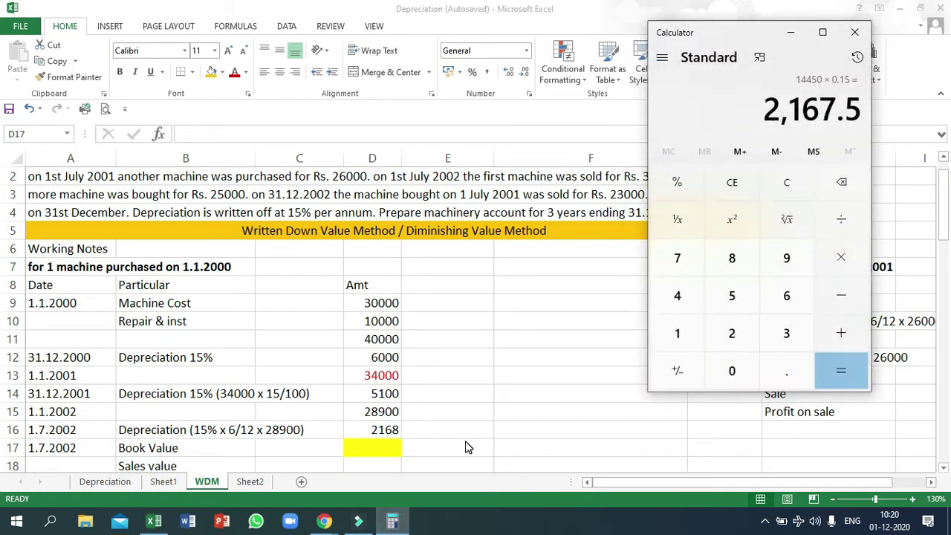
{"action": "left_click", "coordinate": [788, 183]}
{"action": "type", "text": "28,900"}
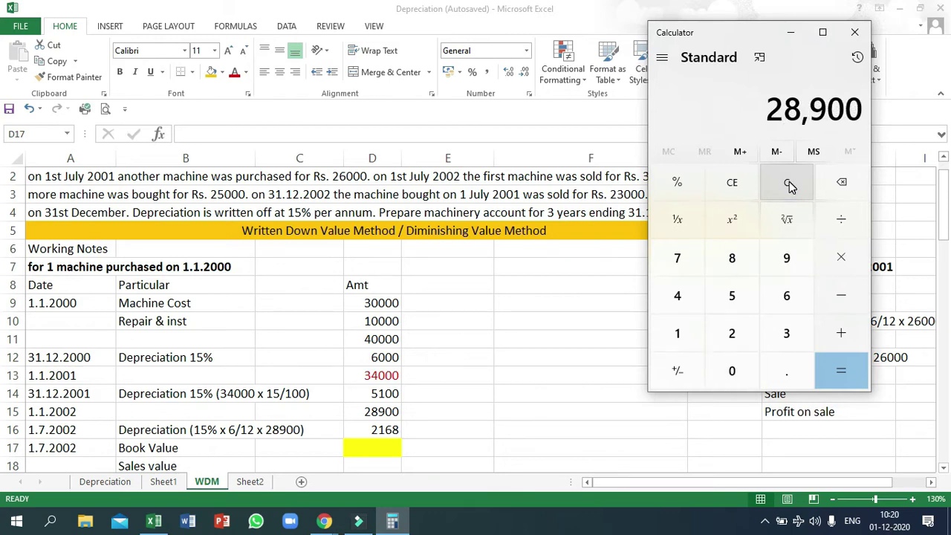
{"action": "key", "text": "minus"}
{"action": "type", "text": "2"}
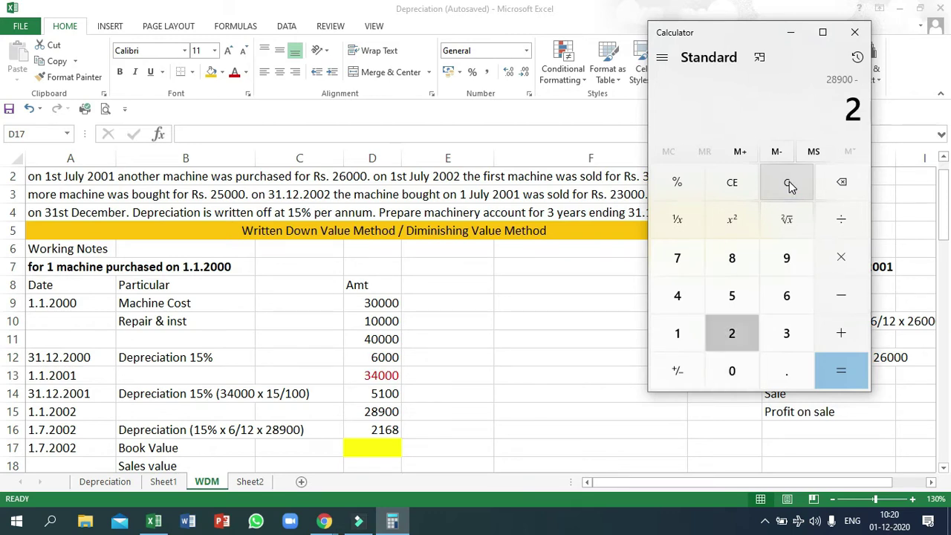
{"action": "type", "text": "168"}
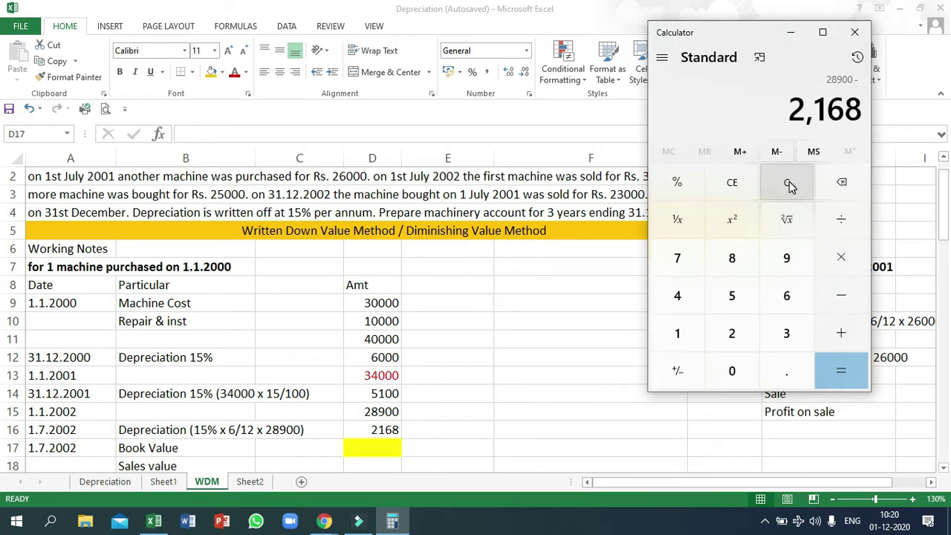
{"action": "key", "text": "Return"}
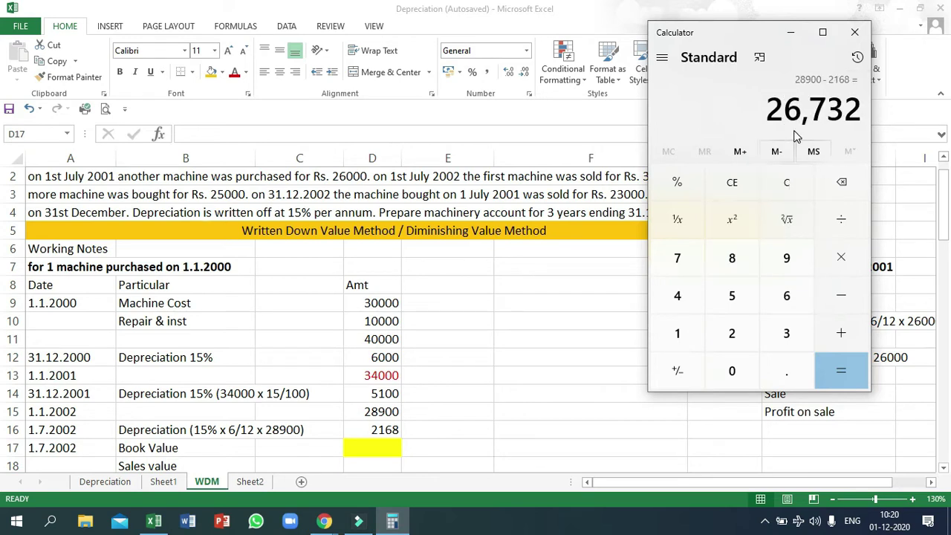
- Return to Excel and enter 26732 as the first machine's 1.7.2002 book value in D17
{"action": "left_click", "coordinate": [392, 445]}
{"action": "type", "text": "26732"}
{"action": "key", "text": "Return"}
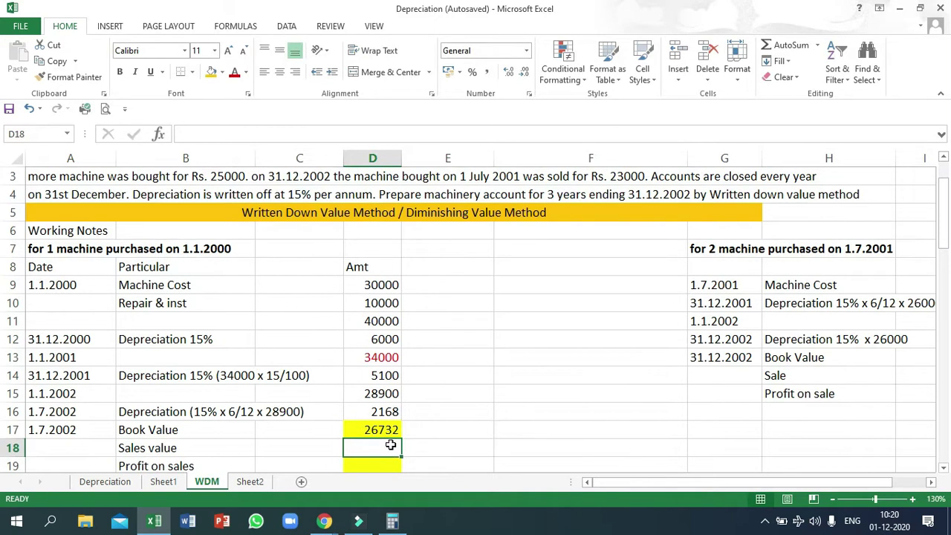
{"action": "left_click", "coordinate": [379, 434]}
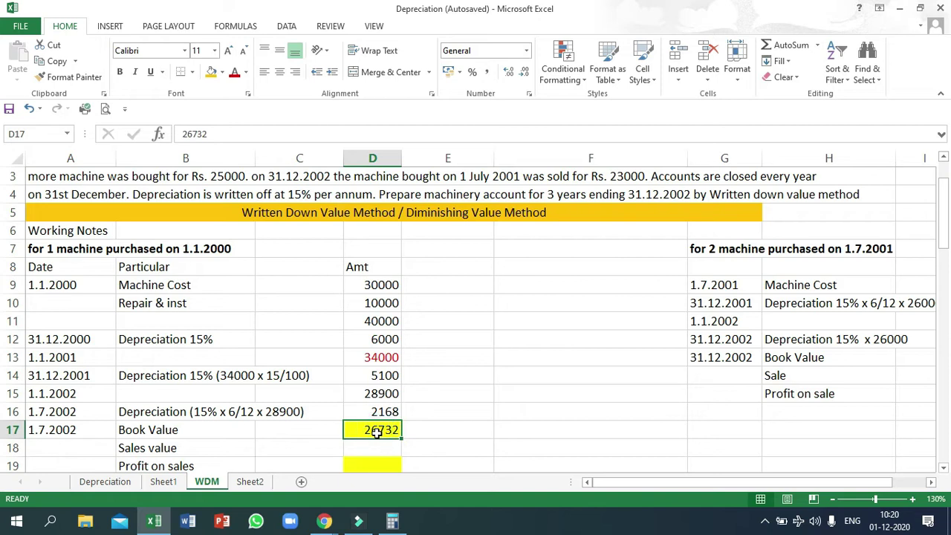
- Check the first machine's sale price in the problem statement and enter 30000 as the sales value in D18
{"action": "scroll", "coordinate": [439, 434], "scroll_direction": "up", "scroll_amount": 1}
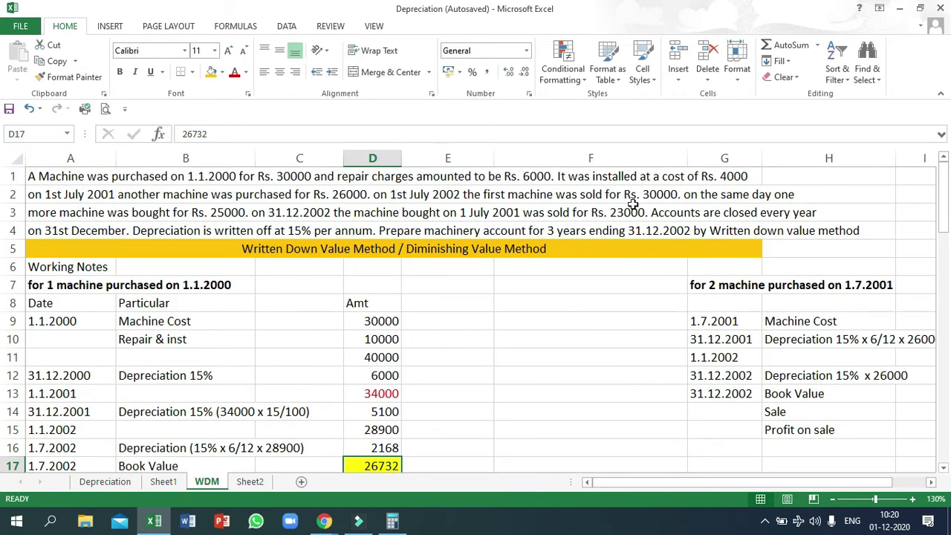
{"action": "scroll", "coordinate": [557, 335], "scroll_direction": "down", "scroll_amount": 2}
{"action": "left_click", "coordinate": [389, 376]}
{"action": "type", "text": "30000"}
{"action": "key", "text": "Return"}
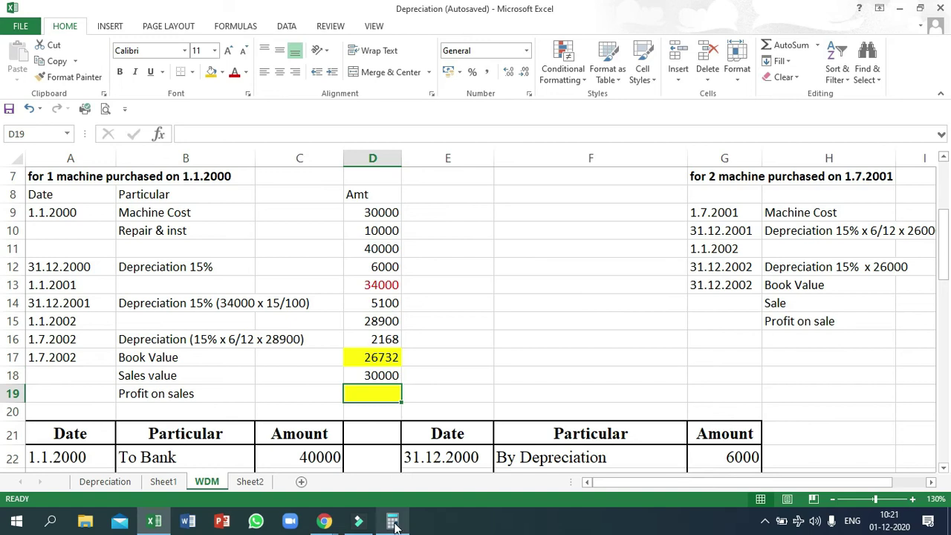
- Switch to the Calculator and work out the difference between the 26732 book value and the 30000 sales value
{"action": "left_click", "coordinate": [392, 523]}
{"action": "key", "text": "minus"}
{"action": "type", "text": "30,000"}
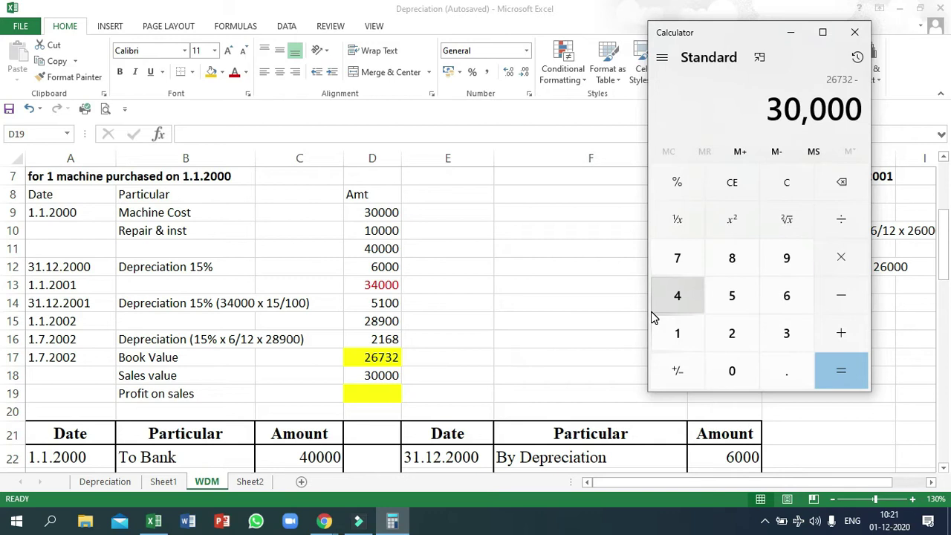
{"action": "key", "text": "Return"}
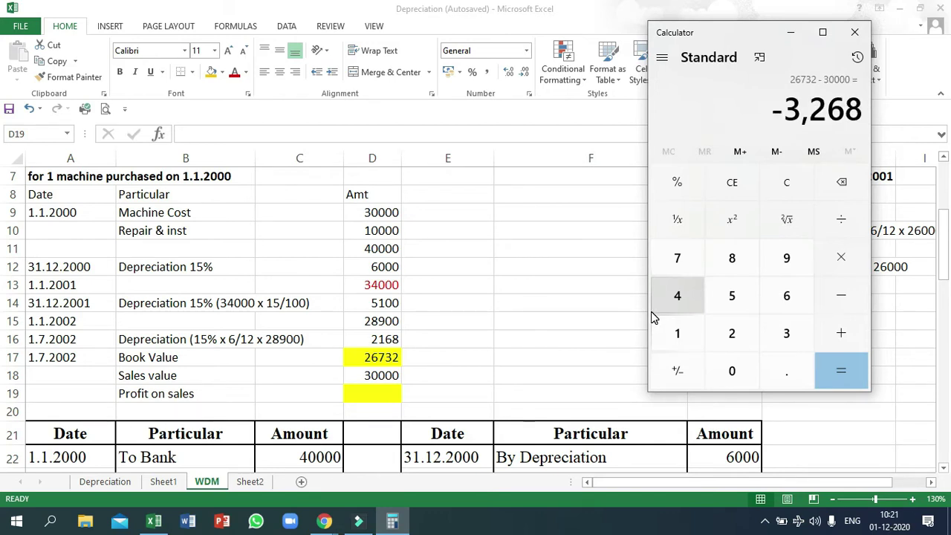
- Return to Excel and enter 3268 as the first machine's profit on sales in D19
{"action": "left_click", "coordinate": [375, 394]}
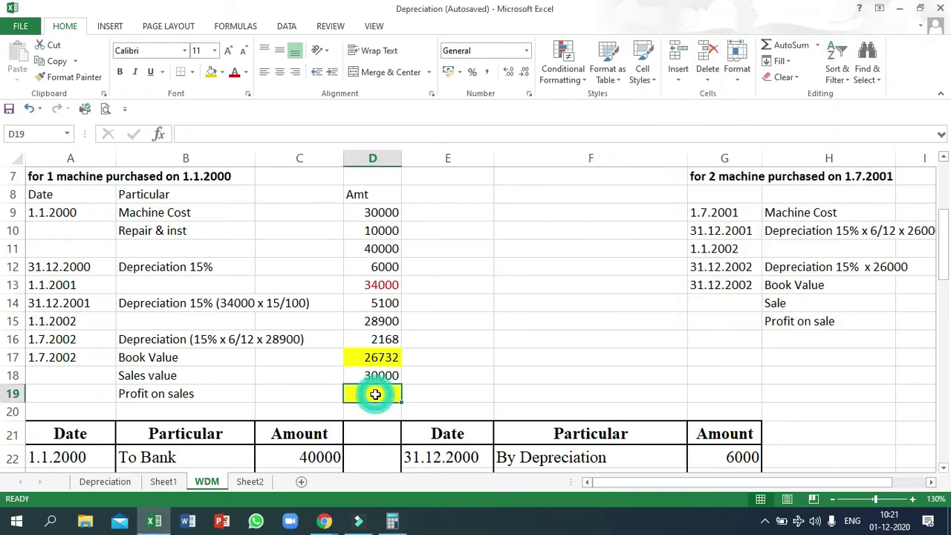
{"action": "type", "text": "3268"}
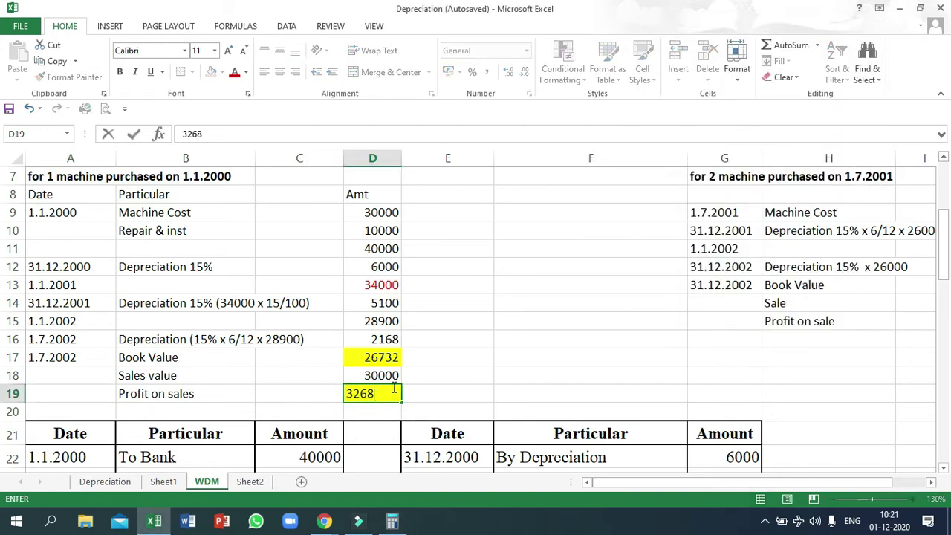
{"action": "left_click", "coordinate": [436, 364]}
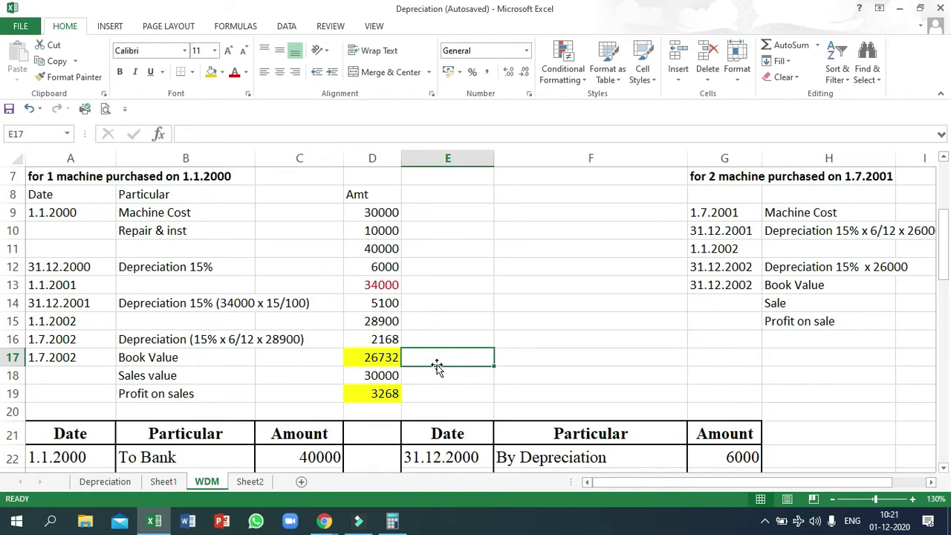
- Compare the first machine's profit on sales in Sheet1 with the one in the WDM sheet
{"action": "left_click", "coordinate": [164, 481]}
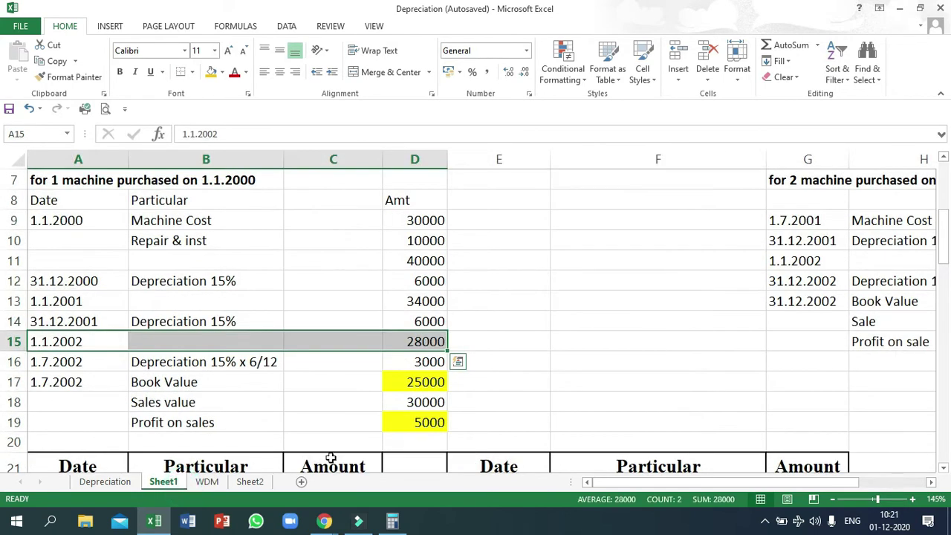
{"action": "left_click", "coordinate": [419, 436]}
{"action": "left_click", "coordinate": [423, 420]}
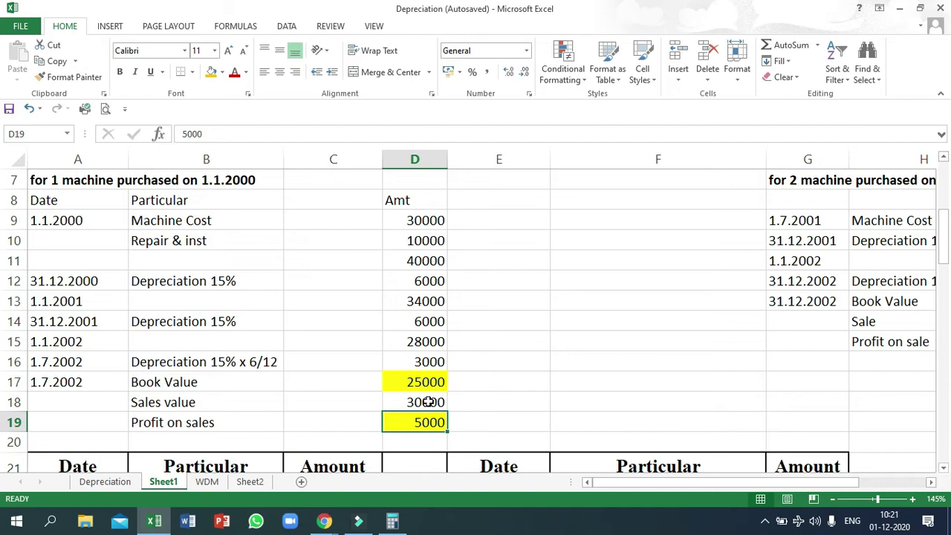
{"action": "left_click", "coordinate": [208, 488]}
{"action": "left_click", "coordinate": [357, 394]}
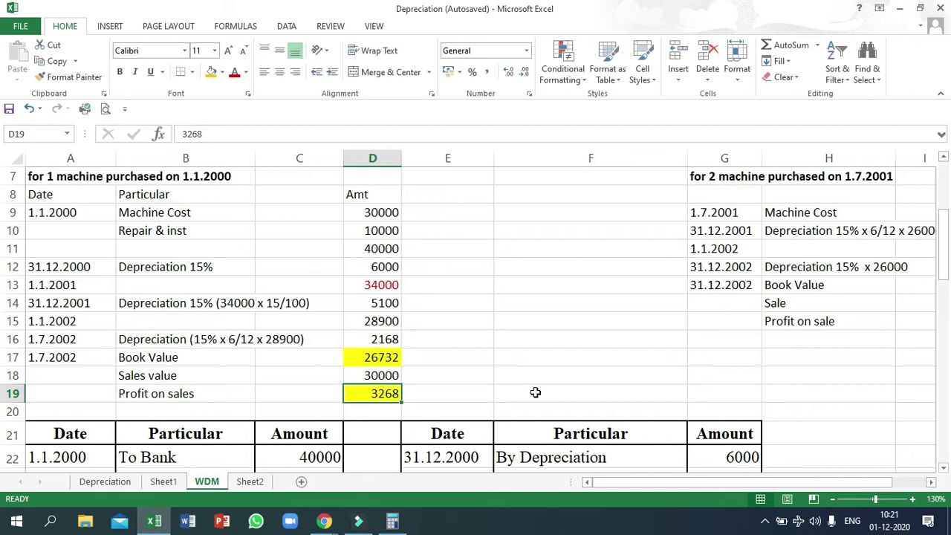
- Copy the second machine's working notes from G7:I15 and paste them one column over, starting at F7
{"action": "left_click_drag", "start_coordinate": [703, 176], "coordinate": [928, 327]}
{"action": "key", "text": "ctrl+c"}
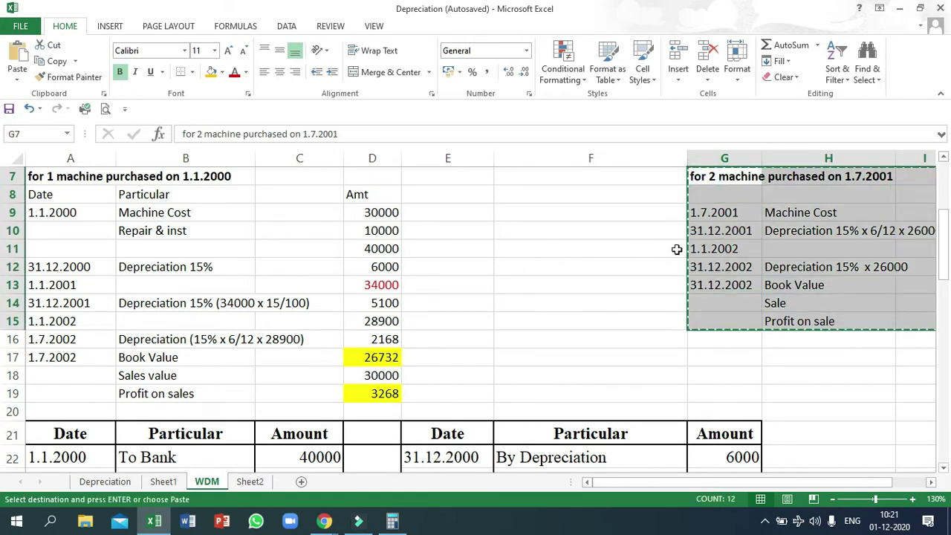
{"action": "left_click", "coordinate": [556, 177]}
{"action": "key", "text": "Return"}
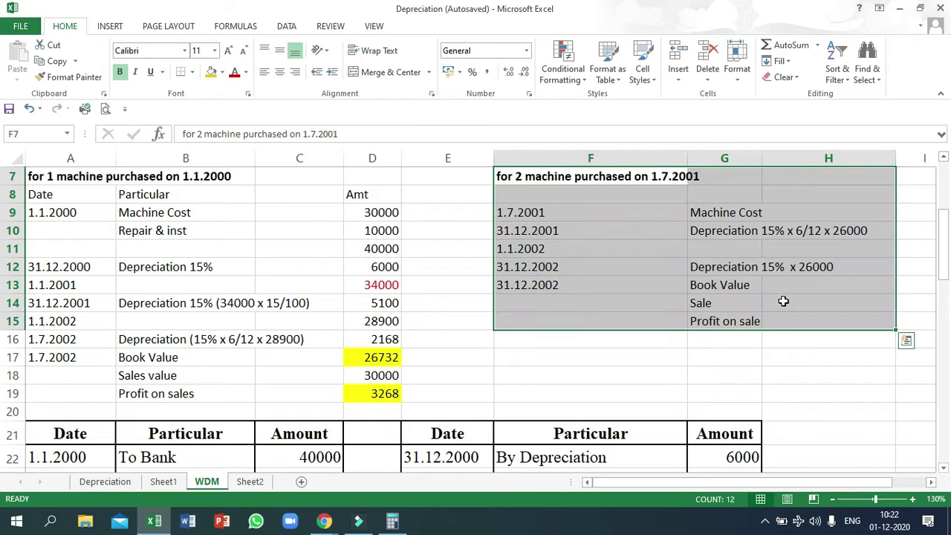
{"action": "left_click", "coordinate": [792, 336]}
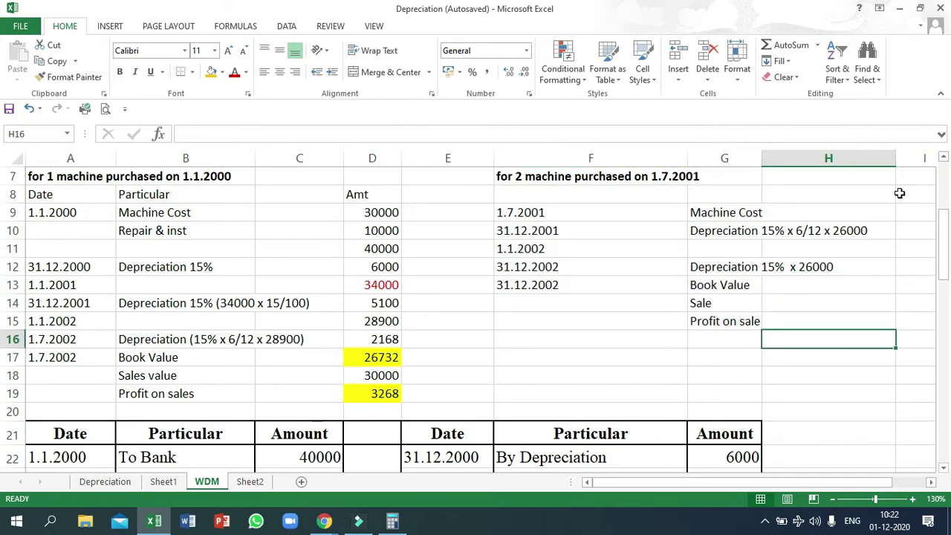
- Switch to the Calculator and work out the second machine's half-year depreciation as 0.15 × 6 ÷ 12 × 26000
{"action": "scroll", "coordinate": [667, 271], "scroll_direction": "down", "scroll_amount": 1}
{"action": "scroll", "coordinate": [730, 312], "scroll_direction": "up", "scroll_amount": 2}
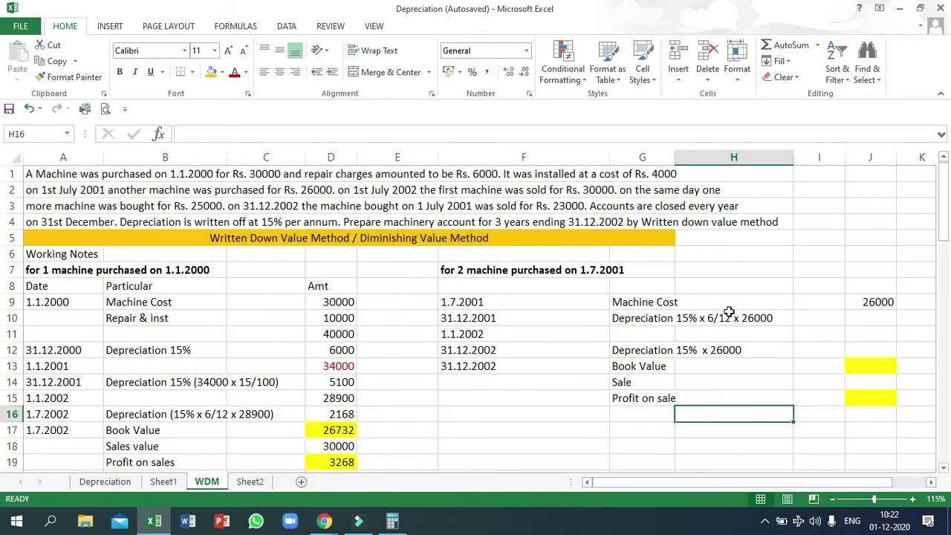
{"action": "left_click", "coordinate": [469, 301]}
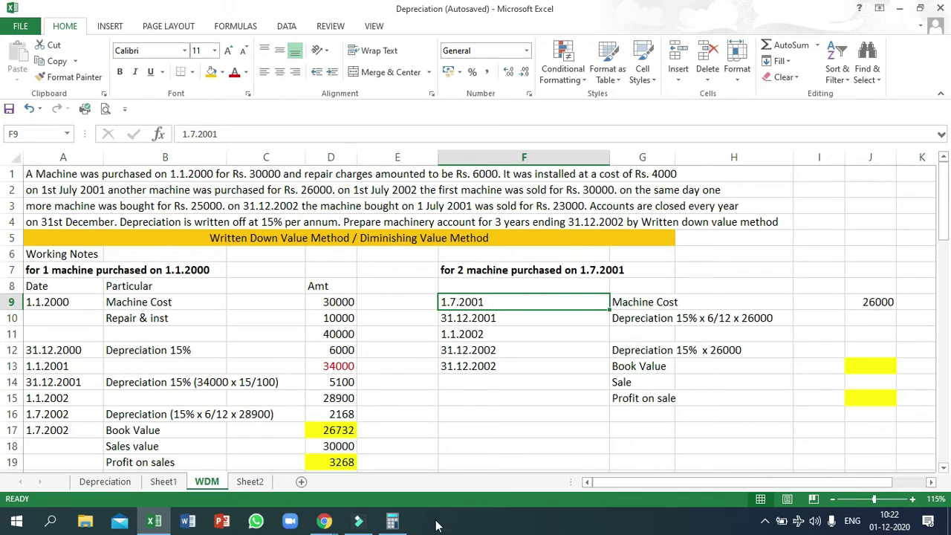
{"action": "left_click", "coordinate": [396, 523]}
{"action": "left_click_drag", "start_coordinate": [725, 40], "coordinate": [351, 139]}
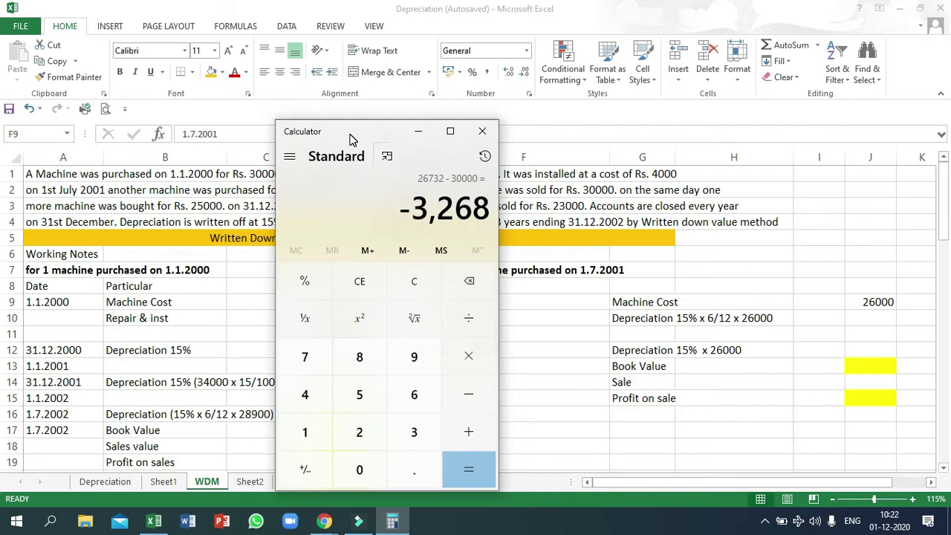
{"action": "type", "text": "0.15"}
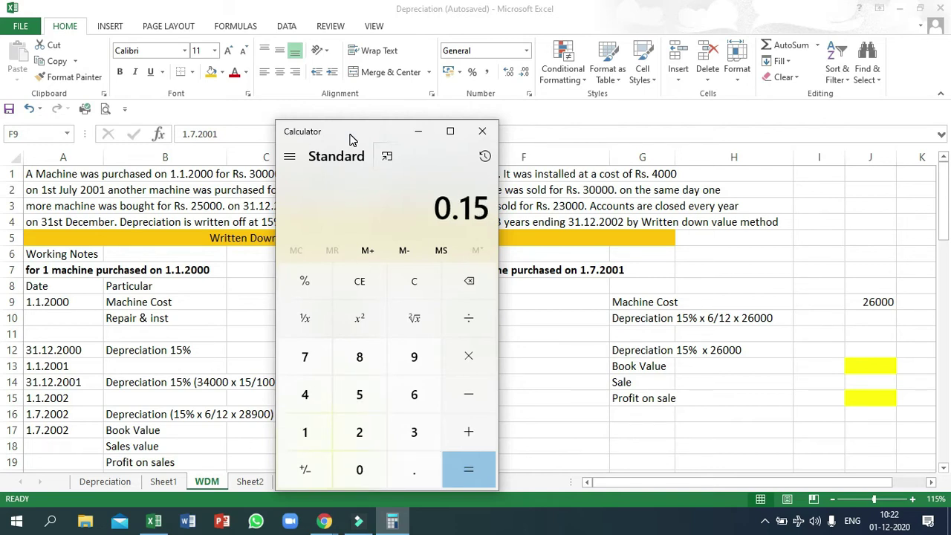
{"action": "key", "text": "asterisk"}
{"action": "type", "text": "6"}
{"action": "key", "text": "slash"}
{"action": "type", "text": "1"}
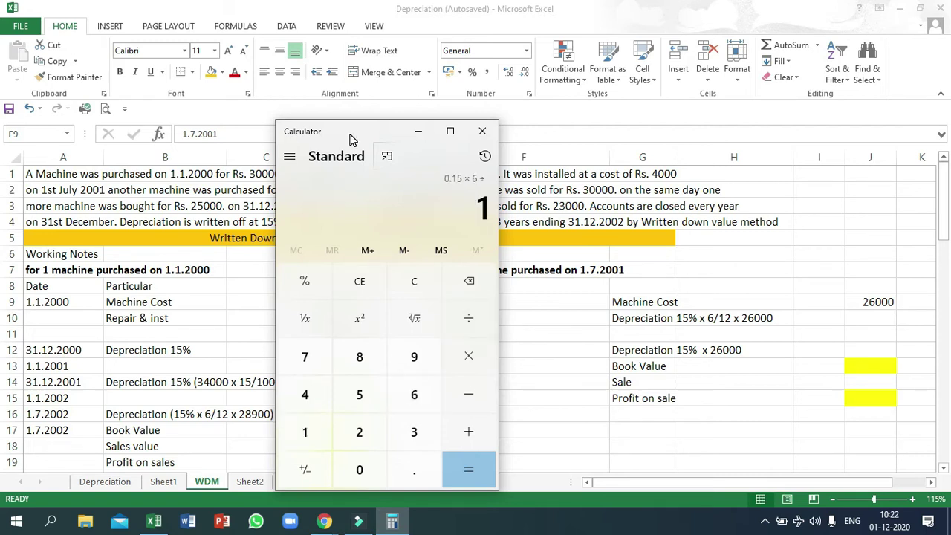
{"action": "type", "text": "2"}
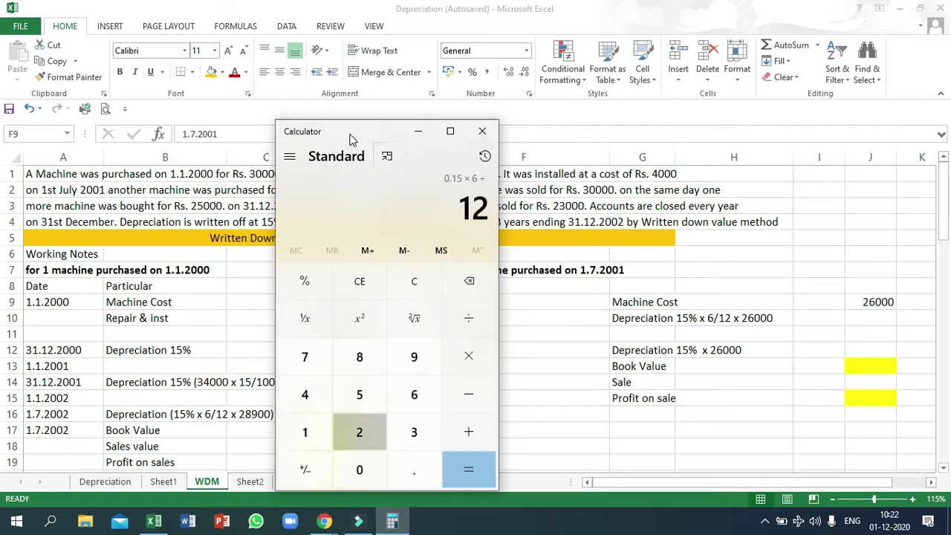
{"action": "key", "text": "asterisk"}
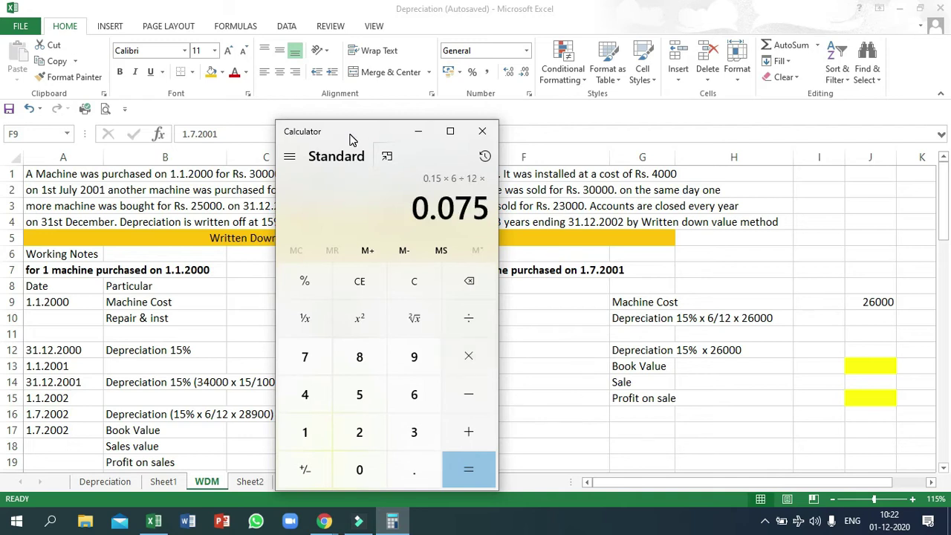
{"action": "type", "text": "260000"}
{"action": "key", "text": "Return"}
- Return to Excel and enter 1950 as the second machine's 31.12.2001 depreciation in J10
{"action": "left_click", "coordinate": [858, 315]}
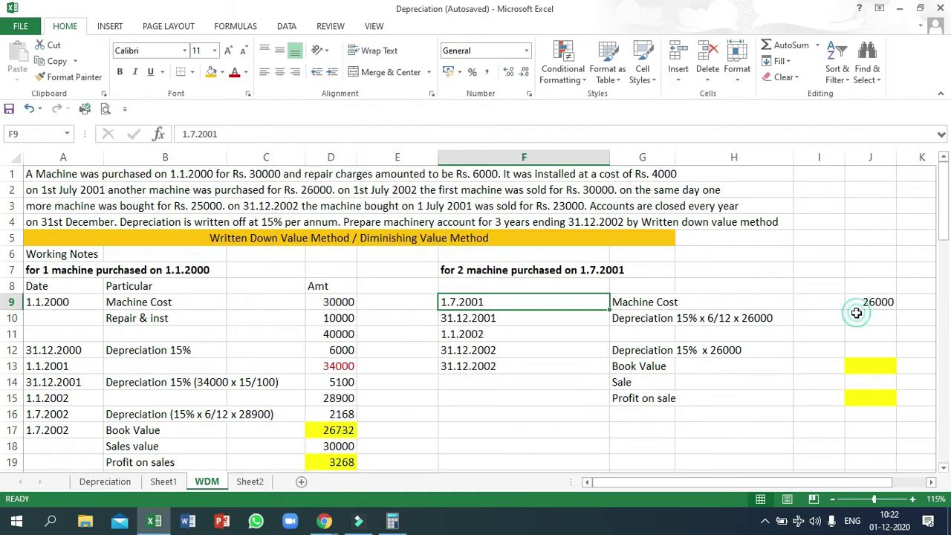
{"action": "type", "text": "195"}
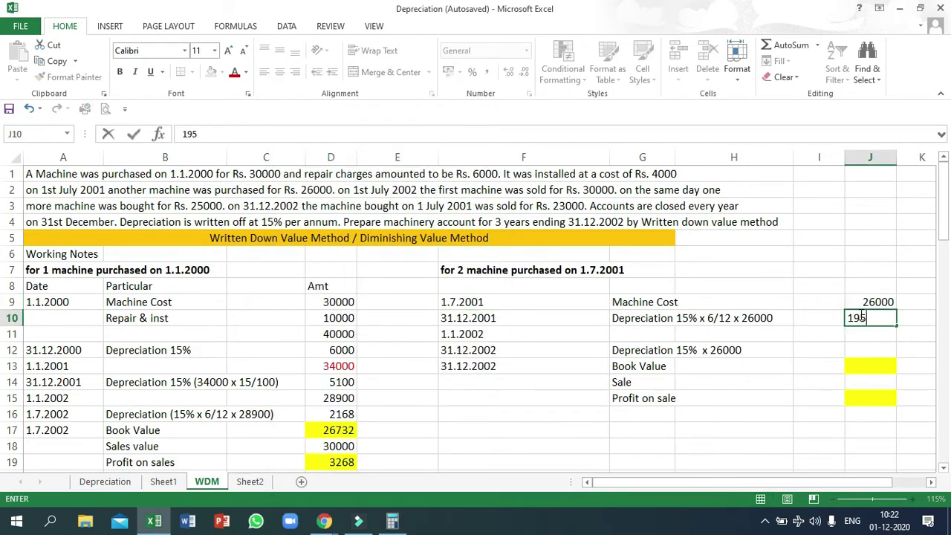
{"action": "type", "text": "0"}
{"action": "key", "text": "Return"}
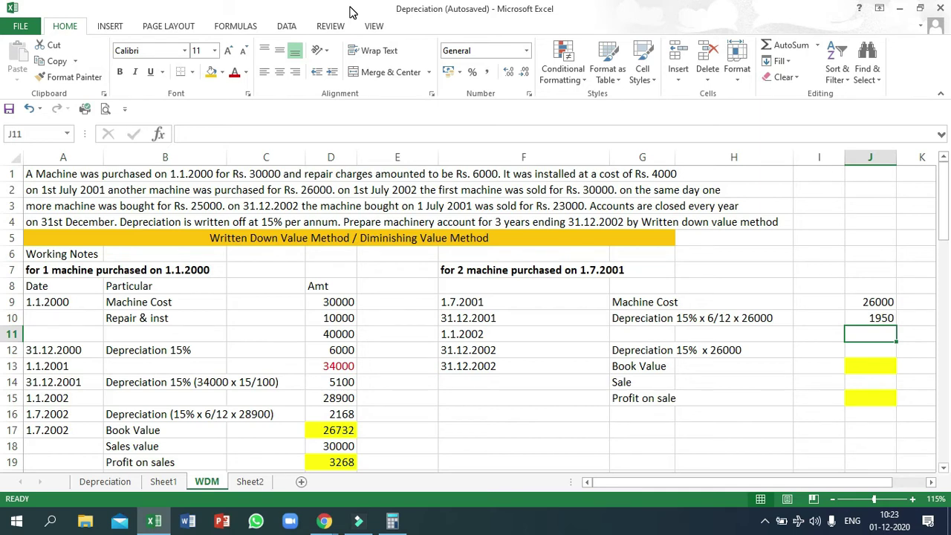
- Switch to the Calculator, clear the previous result and subtract 1950 from 26000
{"action": "key", "text": "alt+Tab"}
{"action": "key", "text": "Escape"}
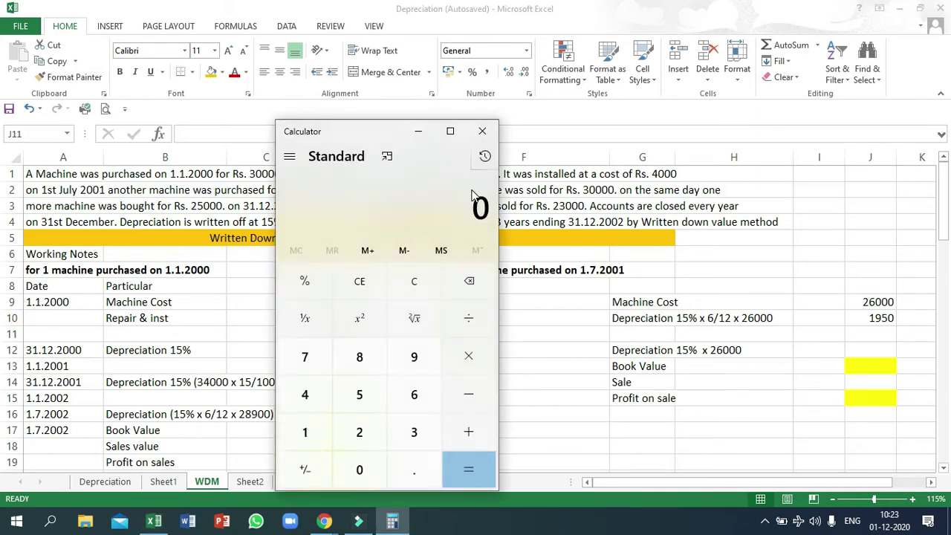
{"action": "type", "text": "26000 -"}
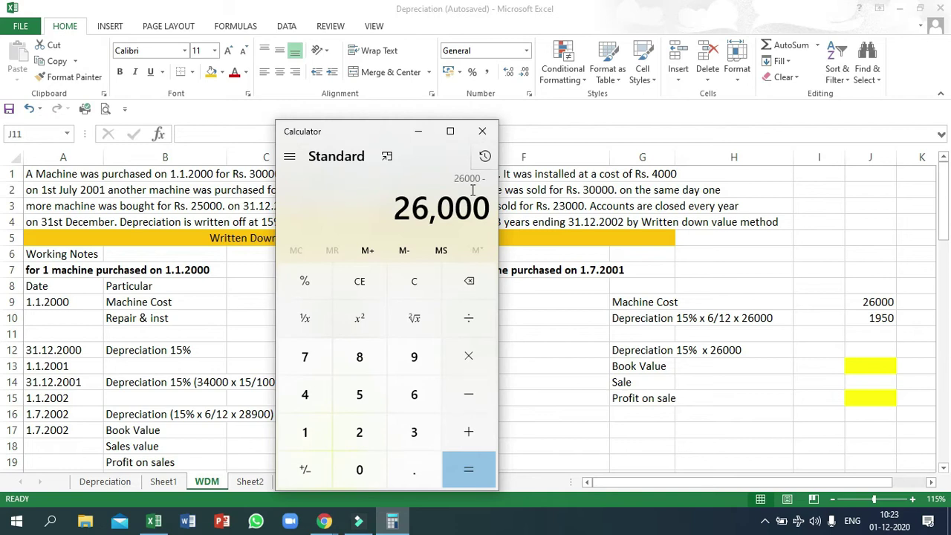
{"action": "type", "text": " 1950"}
{"action": "key", "text": "Return"}
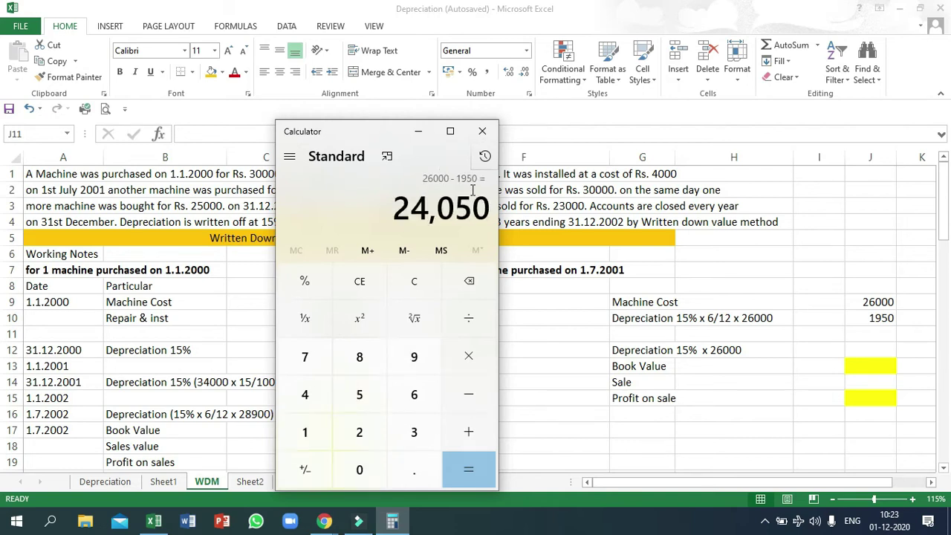
- Return to Excel and enter 24050 as the second machine's 1.1.2002 value in J11
{"action": "left_click", "coordinate": [857, 336]}
{"action": "type", "text": "24050"}
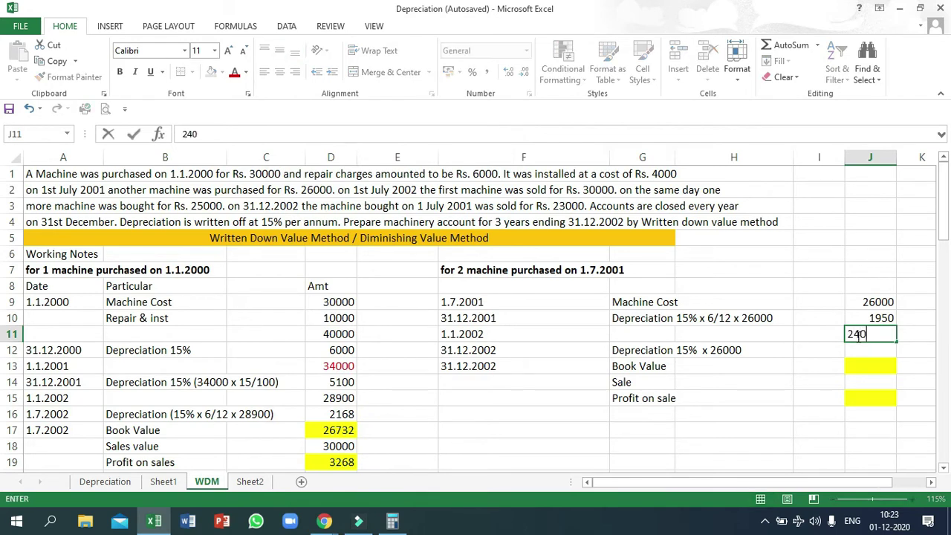
{"action": "key", "text": "Return"}
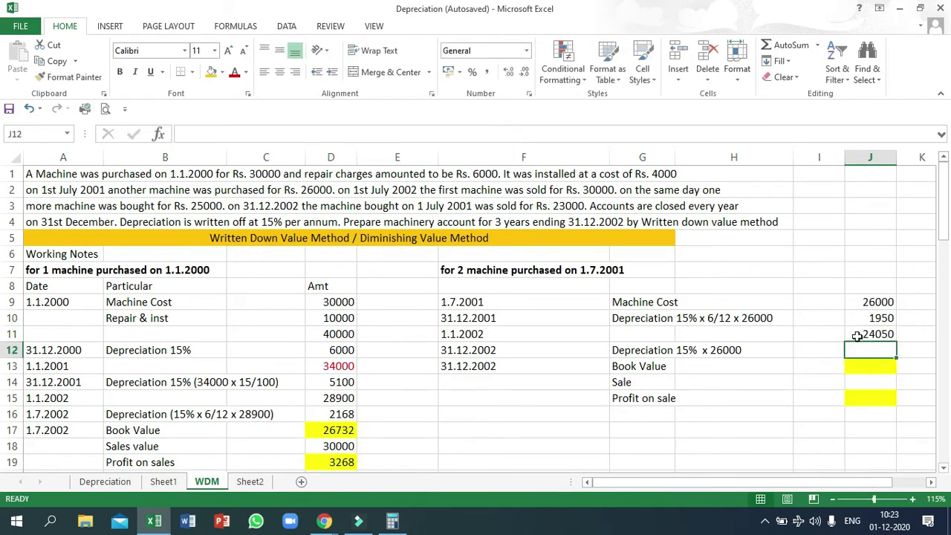
- Change the second machine's 31.12.2002 depreciation label in G12 to "Depreciation 15% x 24050"
{"action": "left_click", "coordinate": [720, 355]}
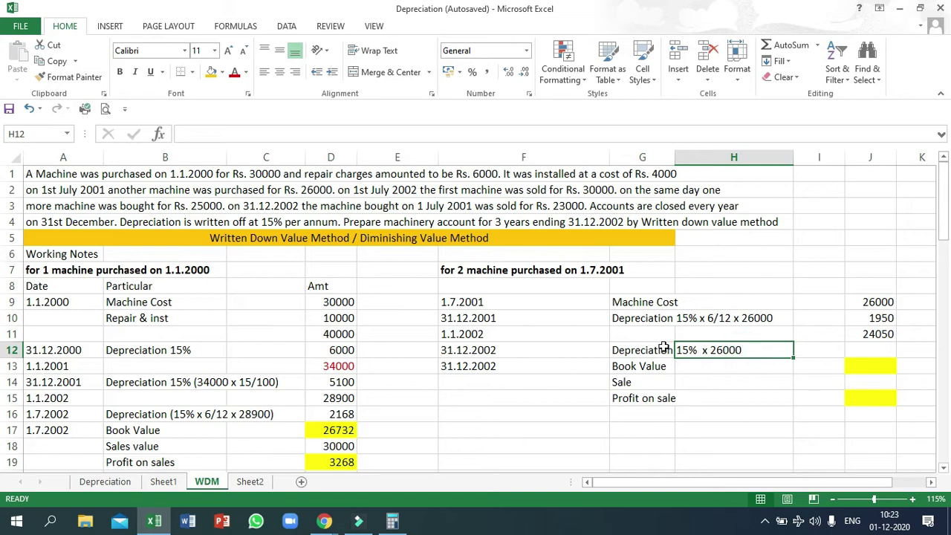
{"action": "left_click", "coordinate": [664, 349]}
{"action": "key", "text": "F2"}
{"action": "key", "text": "BackSpace"}
{"action": "key", "text": "BackSpace"}
{"action": "key", "text": "BackSpace"}
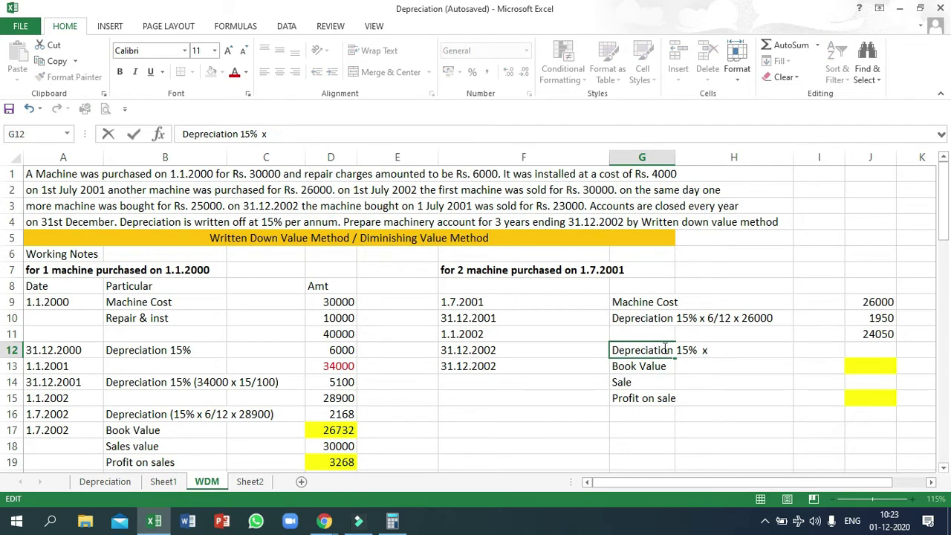
{"action": "type", "text": "050"}
{"action": "key", "text": "Return"}
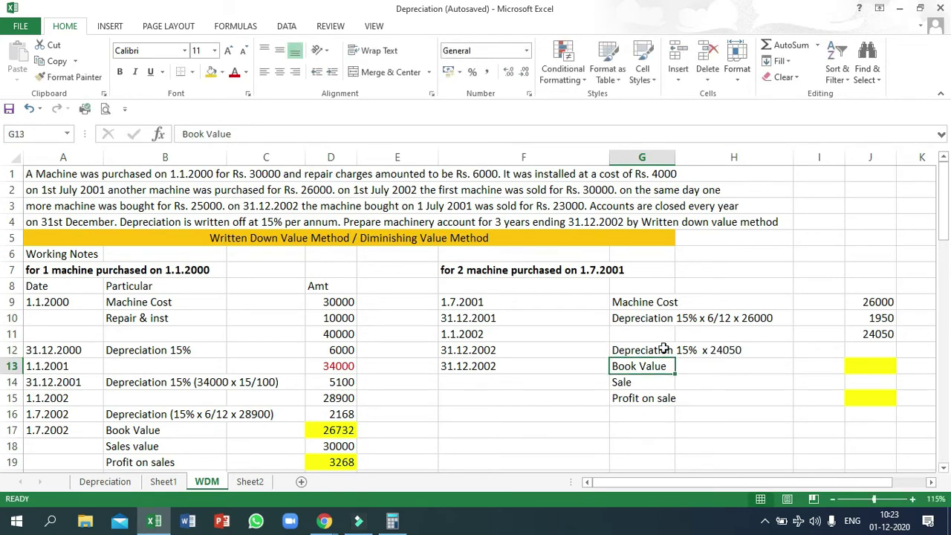
- Switch to the Calculator, clear the previous result and multiply 0.15 by 24050
{"action": "key", "text": "alt+Tab"}
{"action": "key", "text": "Escape"}
{"action": "type", "text": ".01"}
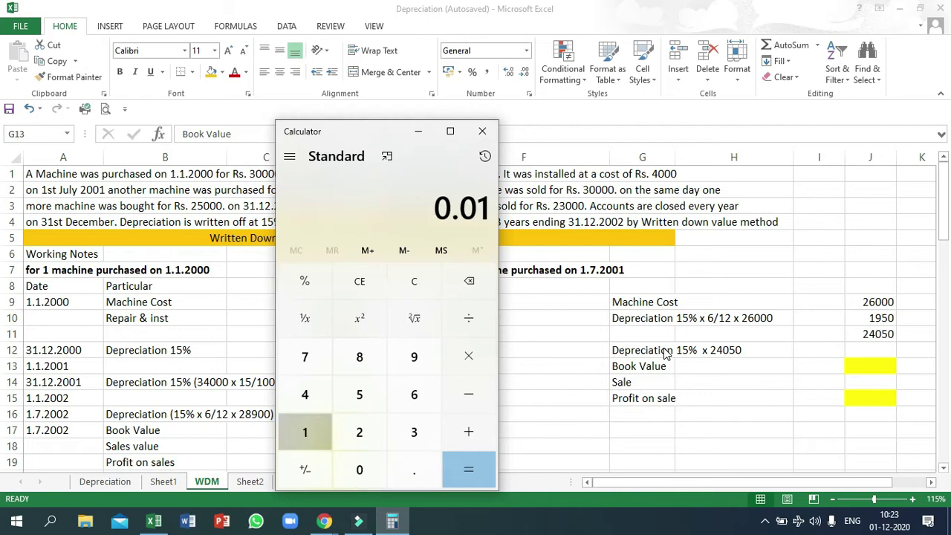
{"action": "key", "text": "Escape"}
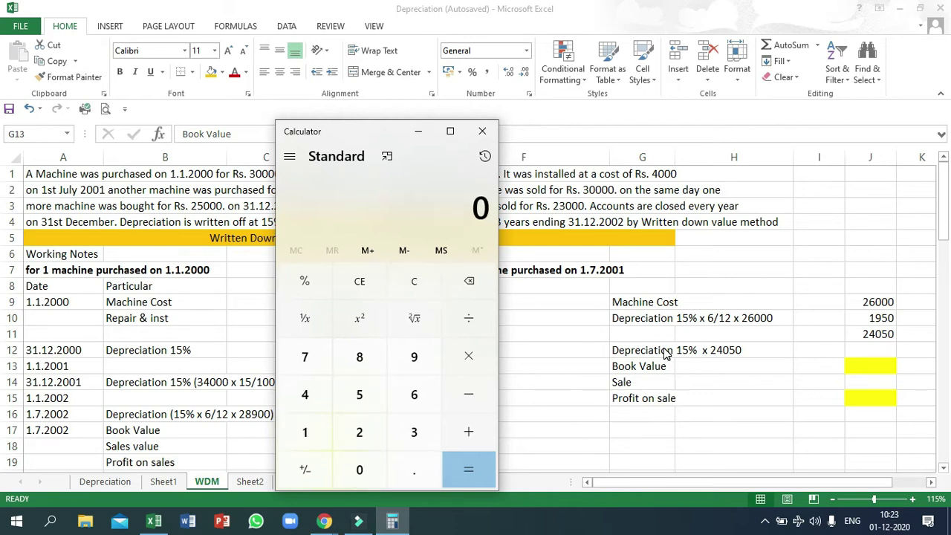
{"action": "type", "text": ".15*"}
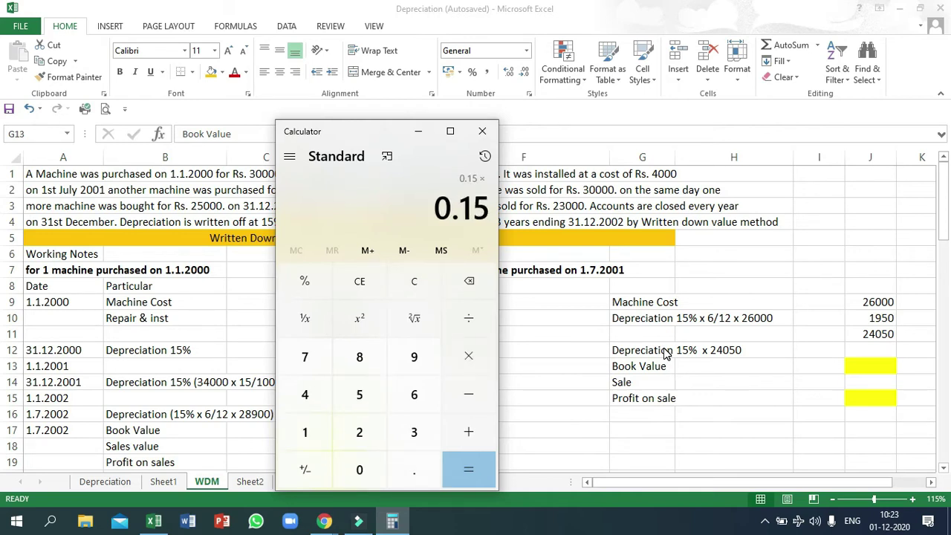
{"action": "type", "text": "24050"}
{"action": "key", "text": "Return"}
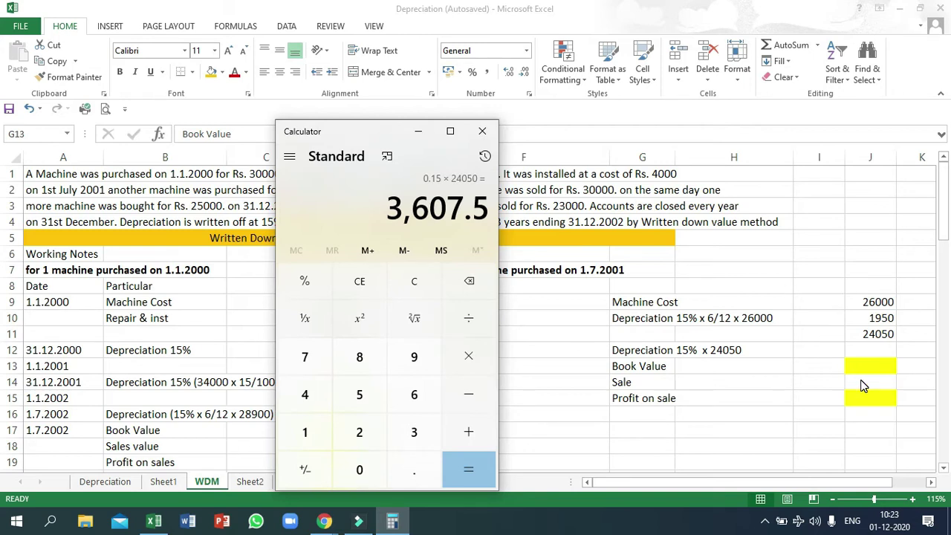
- Recheck the calculated depreciation and enter it in Excel as 3608 for the second machine on 31.12.2002 in J12
{"action": "left_click", "coordinate": [867, 350]}
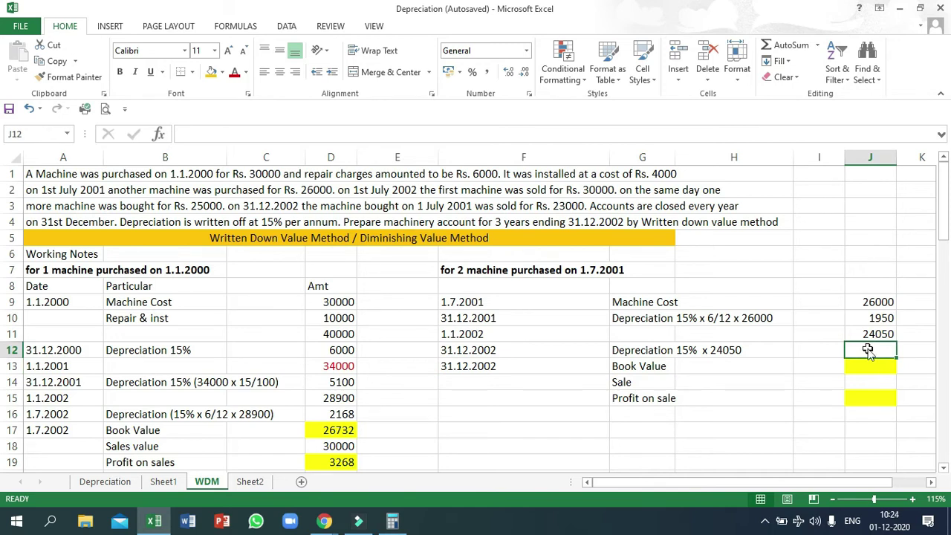
{"action": "key", "text": "alt+Tab"}
{"action": "key", "text": "alt+Tab"}
{"action": "left_click", "coordinate": [871, 357]}
{"action": "key", "text": "alt+Tab"}
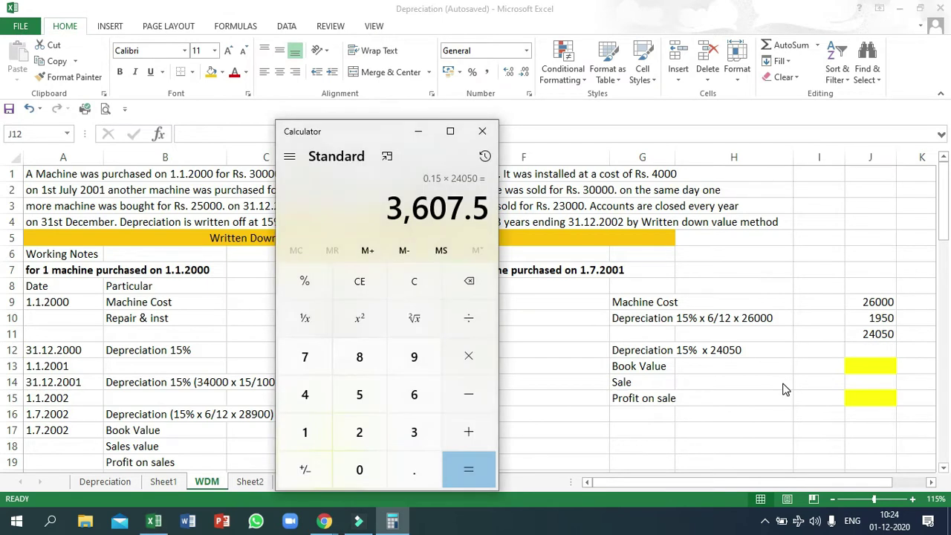
{"action": "left_click", "coordinate": [865, 353]}
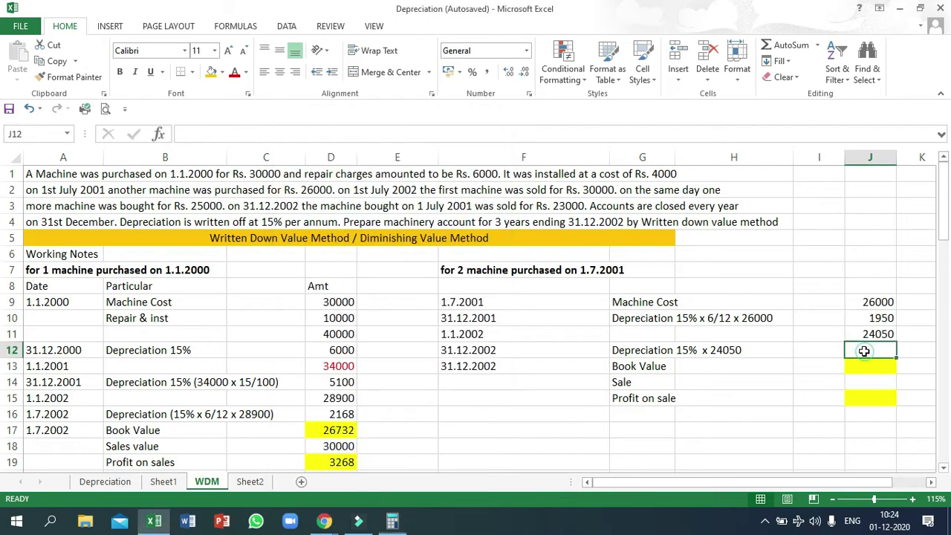
{"action": "type", "text": "."}
{"action": "type", "text": "608"}
{"action": "key", "text": "Return"}
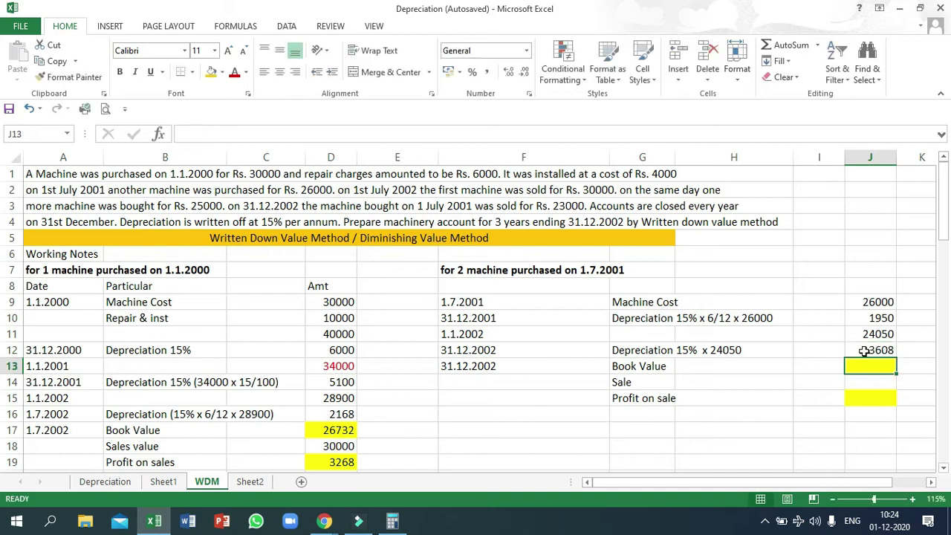
- Subtract 3608 from 24050 in the Calculator, and enter 20442 as the second machine's book value in Excel cell J13
{"action": "key", "text": "alt+Tab"}
{"action": "key", "text": "Escape"}
{"action": "type", "text": "24,050"}
{"action": "key", "text": "minus"}
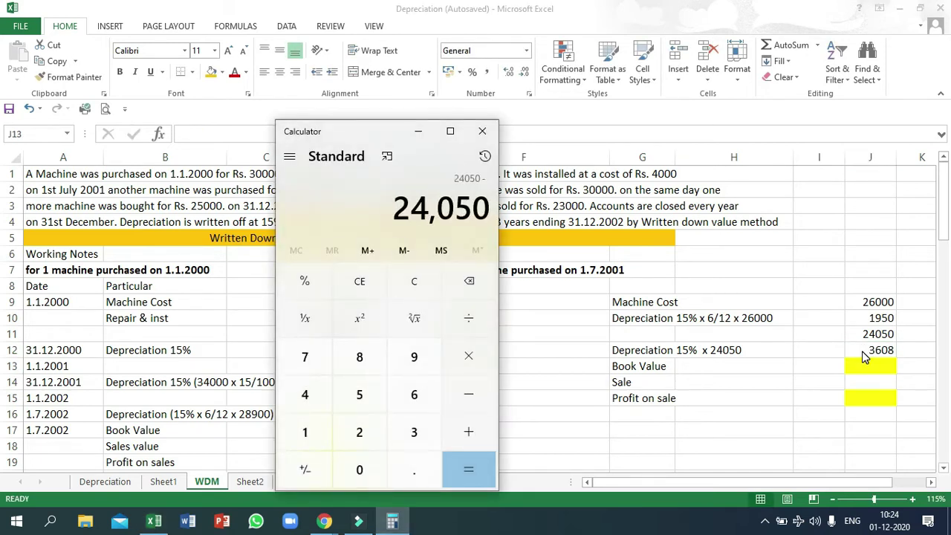
{"action": "type", "text": "3608"}
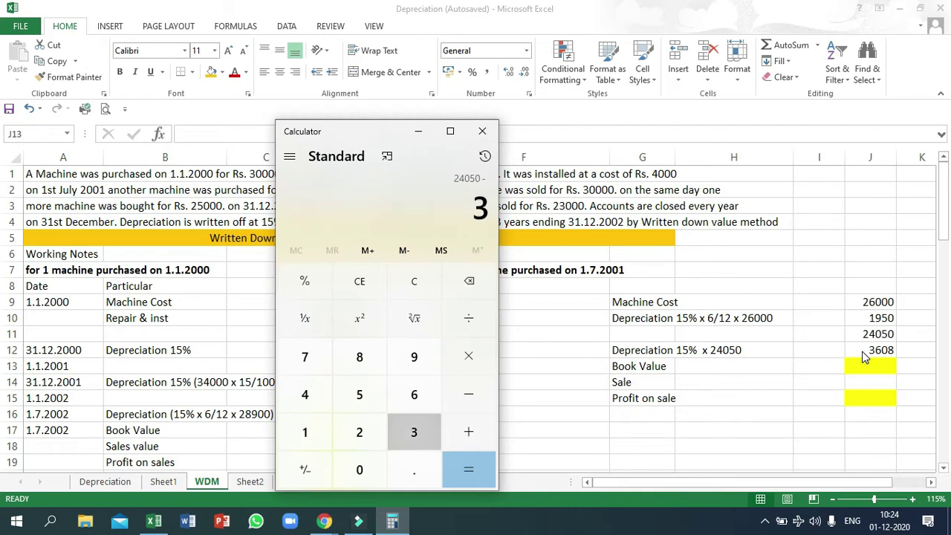
{"action": "key", "text": "Return"}
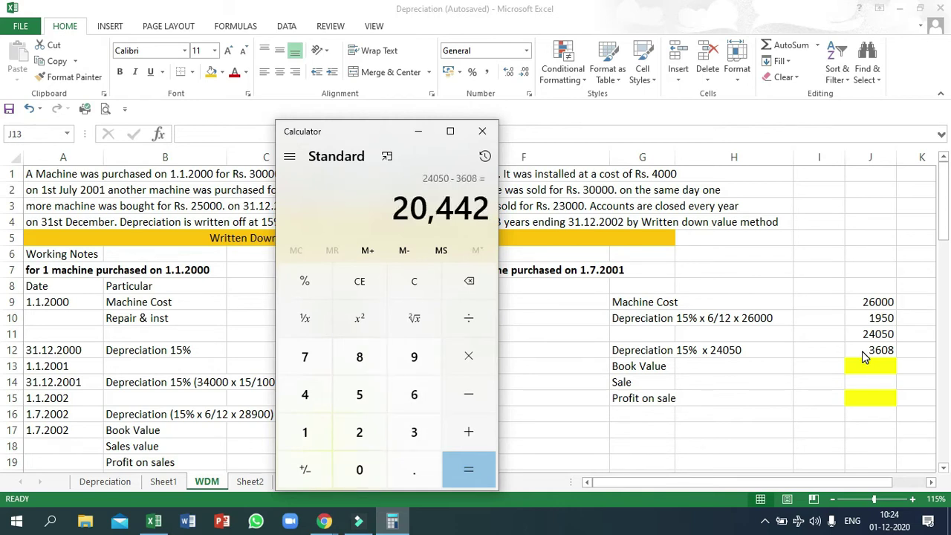
{"action": "left_click", "coordinate": [866, 369]}
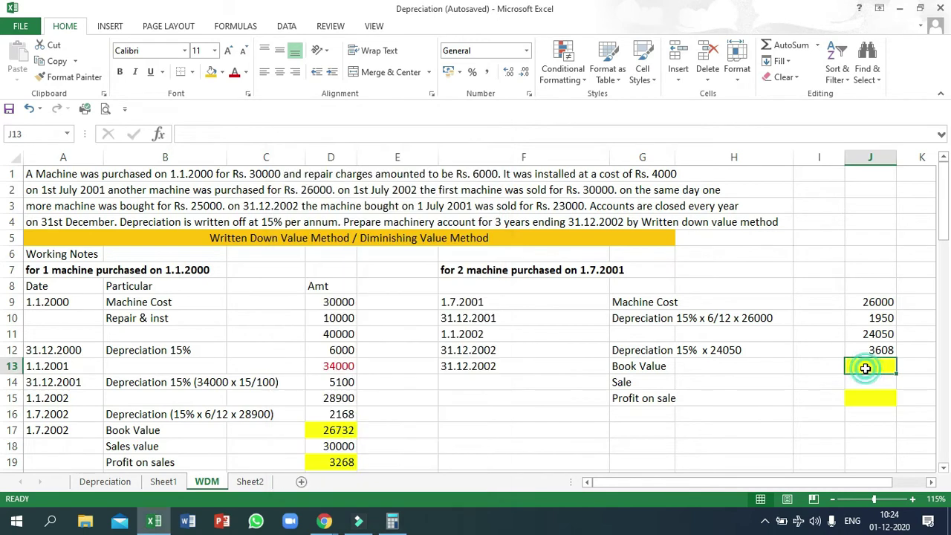
{"action": "type", "text": "20442"}
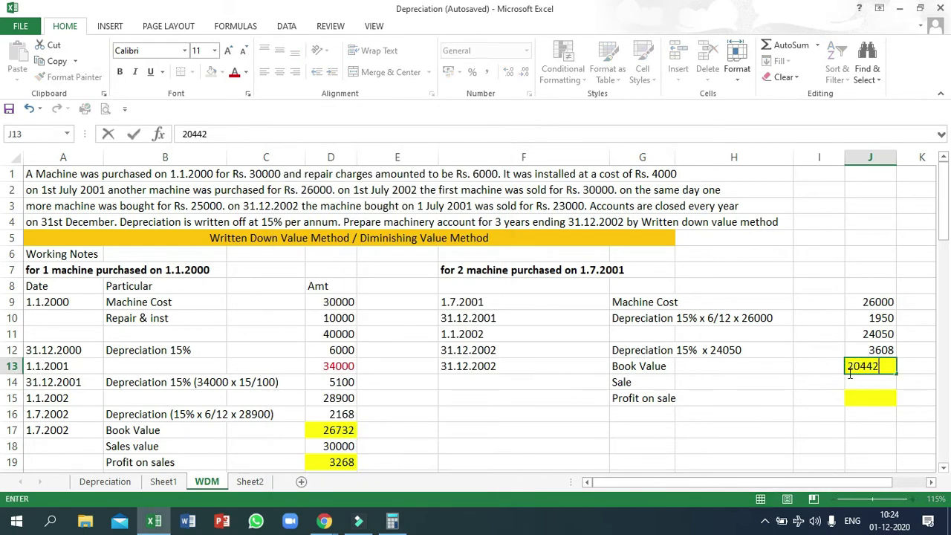
- Compare the second machine's book value and sale figures on Sheet1 with those on the WDM sheet
{"action": "left_click", "coordinate": [167, 483]}
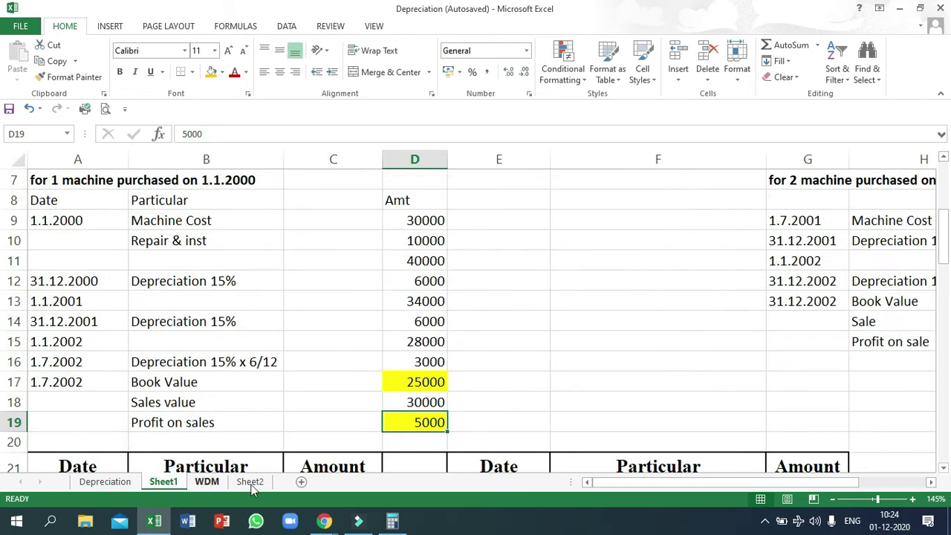
{"action": "left_click_drag", "start_coordinate": [619, 479], "coordinate": [646, 469]}
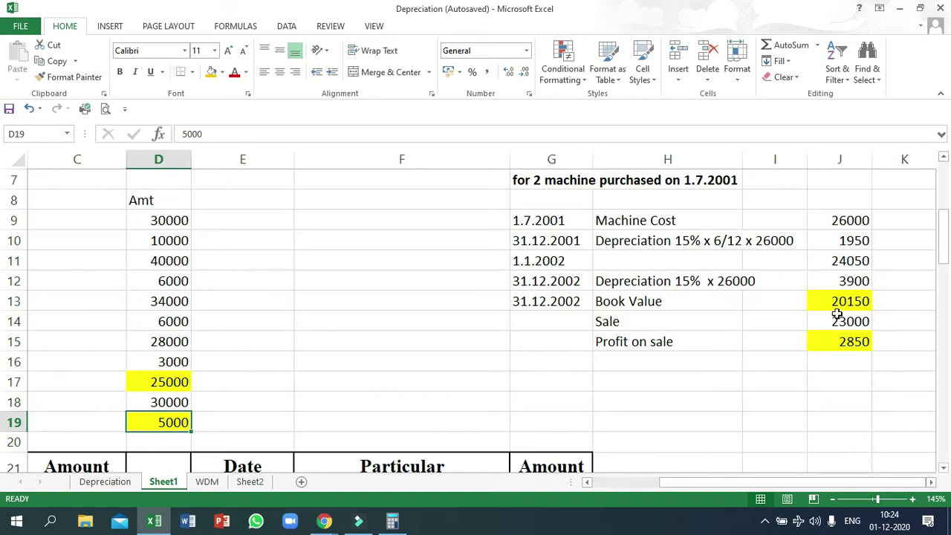
{"action": "left_click", "coordinate": [207, 481]}
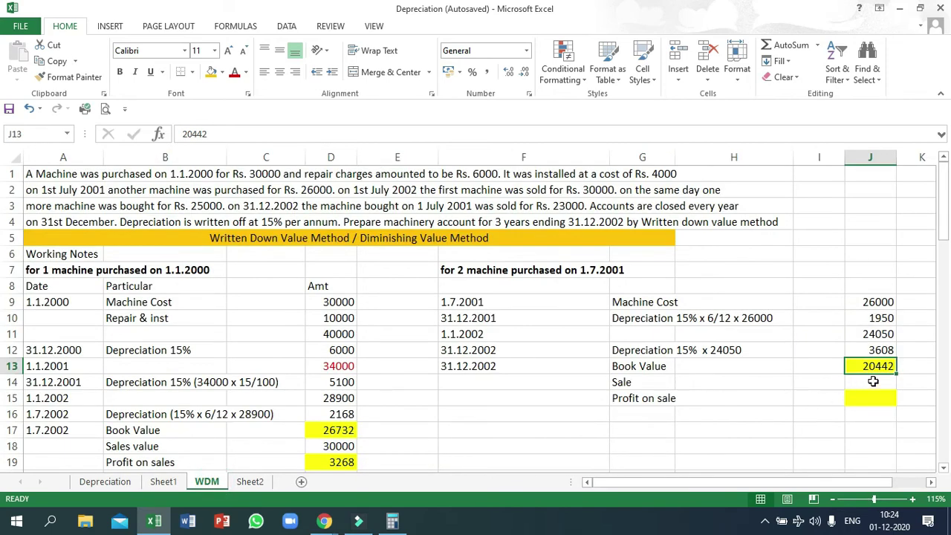
{"action": "left_click", "coordinate": [163, 481]}
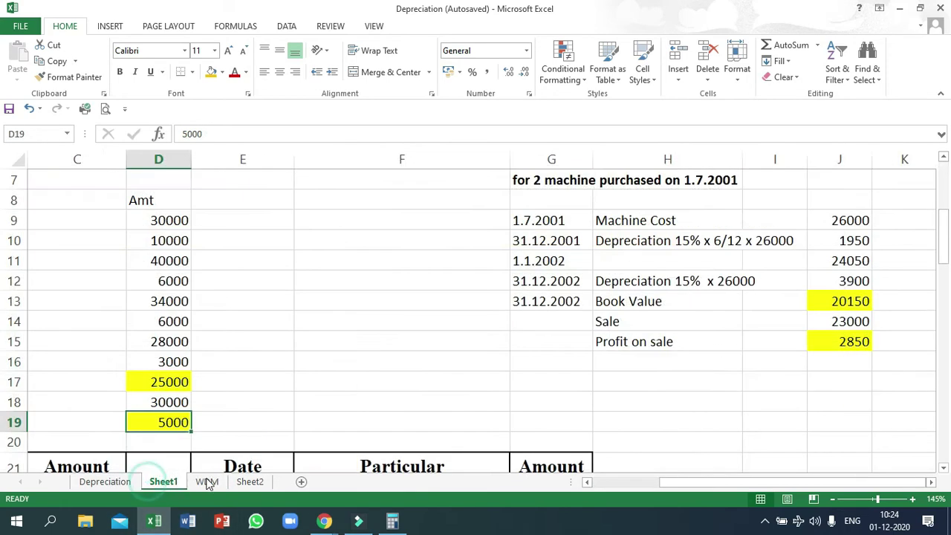
{"action": "left_click", "coordinate": [212, 481]}
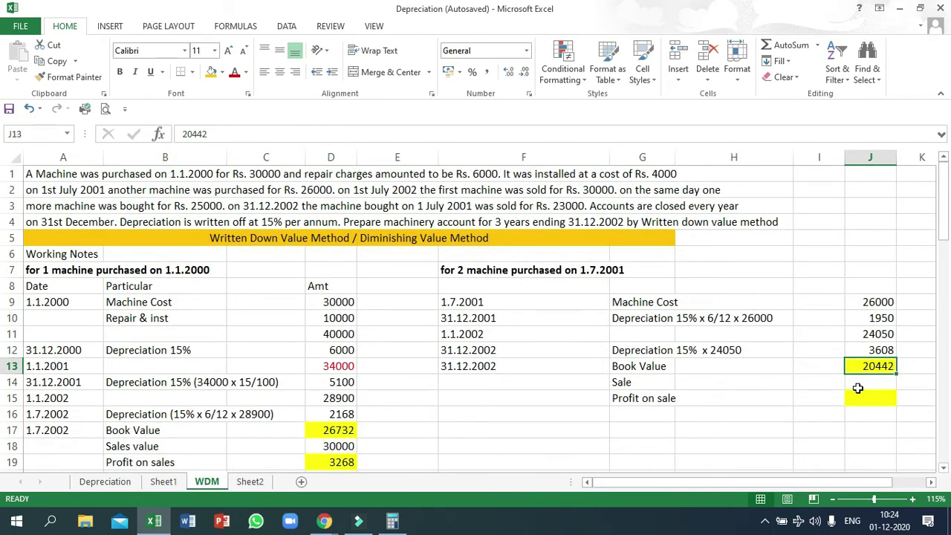
- Enter 23000 as the second machine's sale value in J14
{"action": "left_click", "coordinate": [855, 387]}
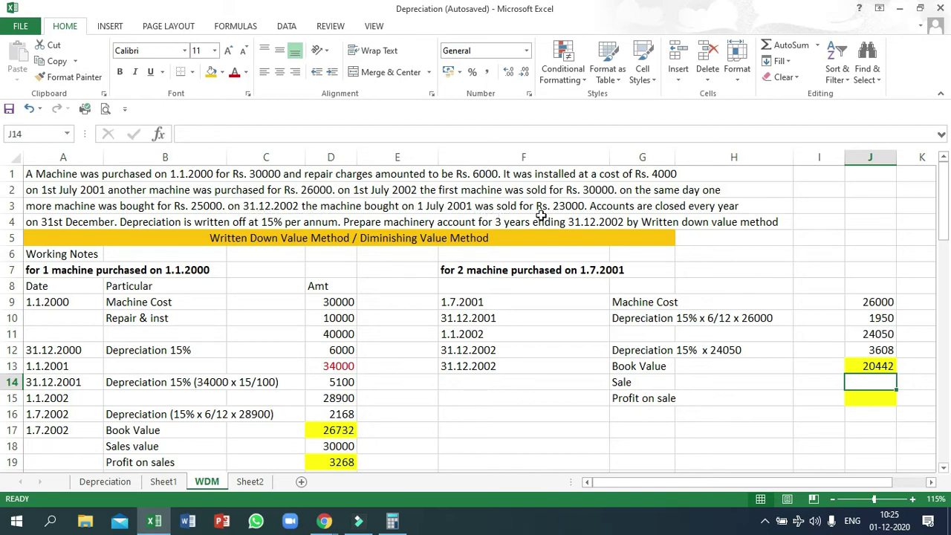
{"action": "type", "text": "23000"}
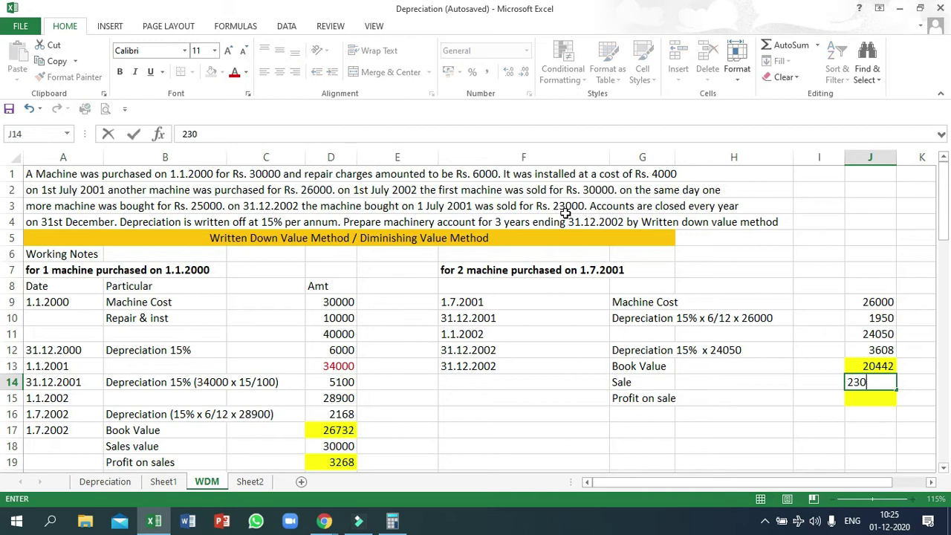
{"action": "key", "text": "Return"}
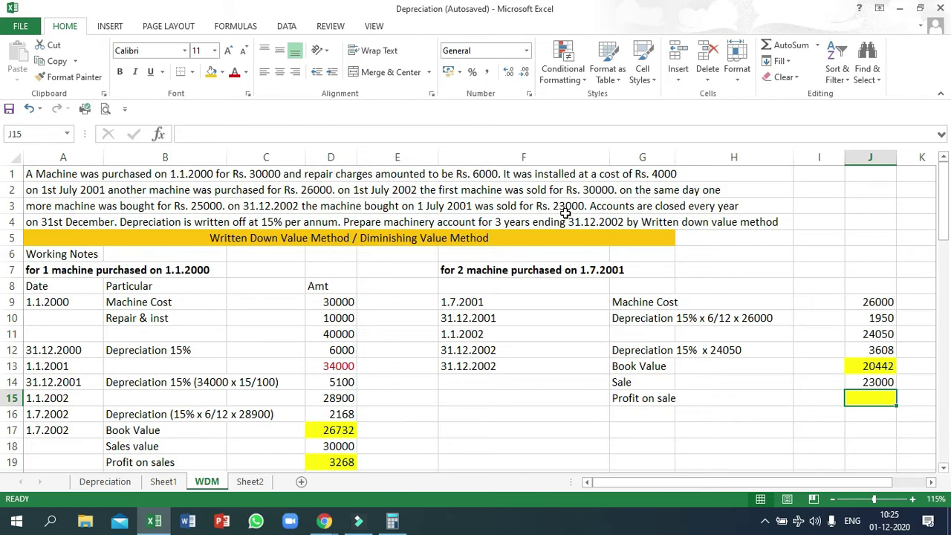
- Work out the difference between 20442 and 23000 in the Calculator, and enter 2558 as profit on sale in Excel cell J15
{"action": "key", "text": "alt+Tab"}
{"action": "type", "text": "-23000"}
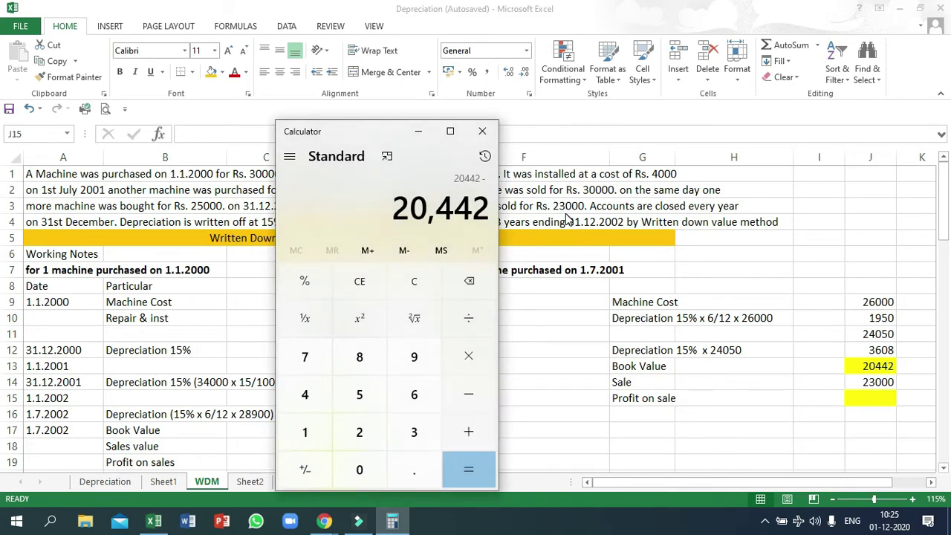
{"action": "key", "text": "Return"}
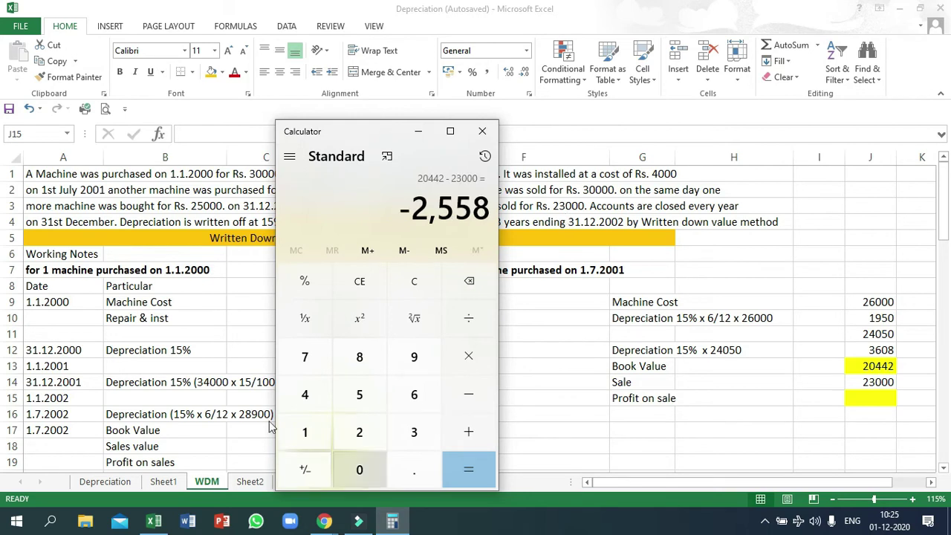
{"action": "left_click", "coordinate": [866, 399]}
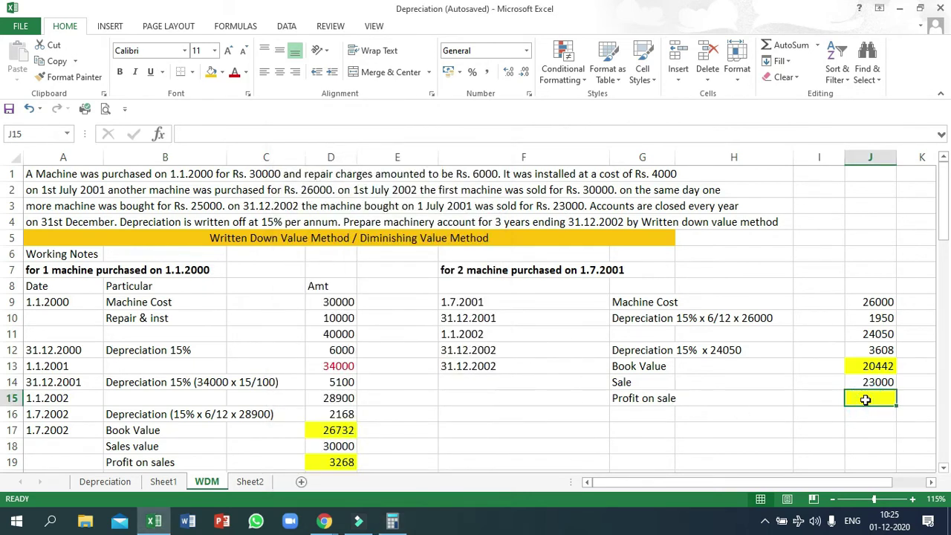
{"action": "type", "text": "255"}
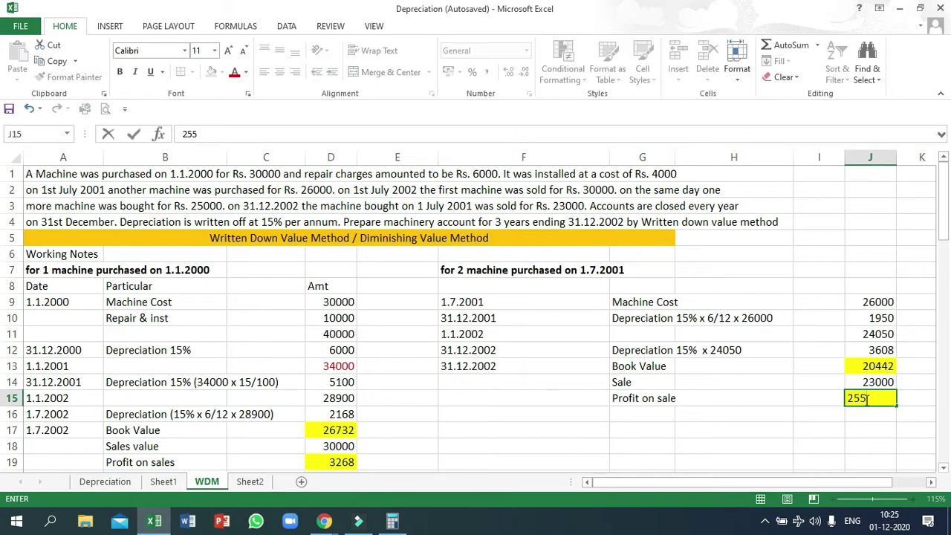
{"action": "type", "text": "8"}
{"action": "key", "text": "Return"}
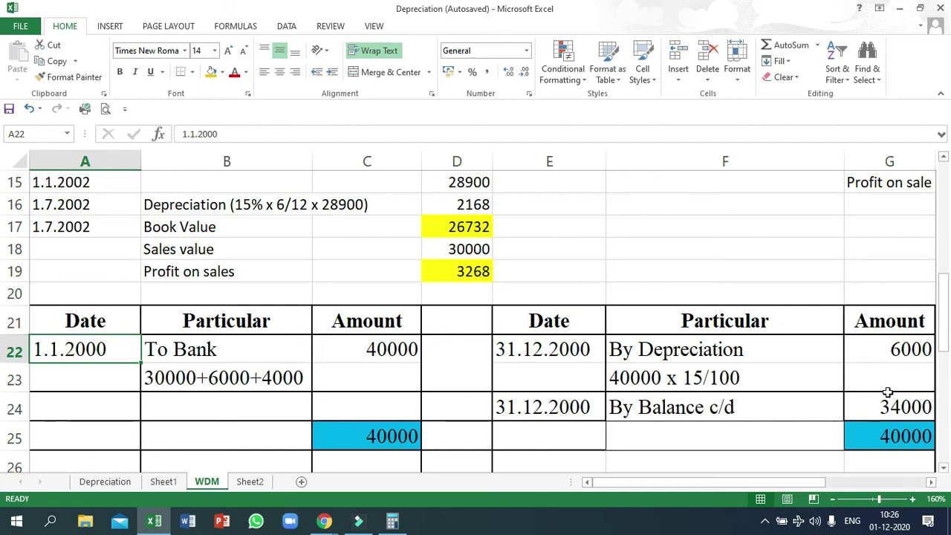
- Add the opening balance entry to row 26 of the machinery account, dated 1.1.2001 with the particular "To Balance B/d"
{"action": "scroll", "coordinate": [888, 392], "scroll_direction": "down", "scroll_amount": 1}
{"action": "left_click", "coordinate": [898, 339]}
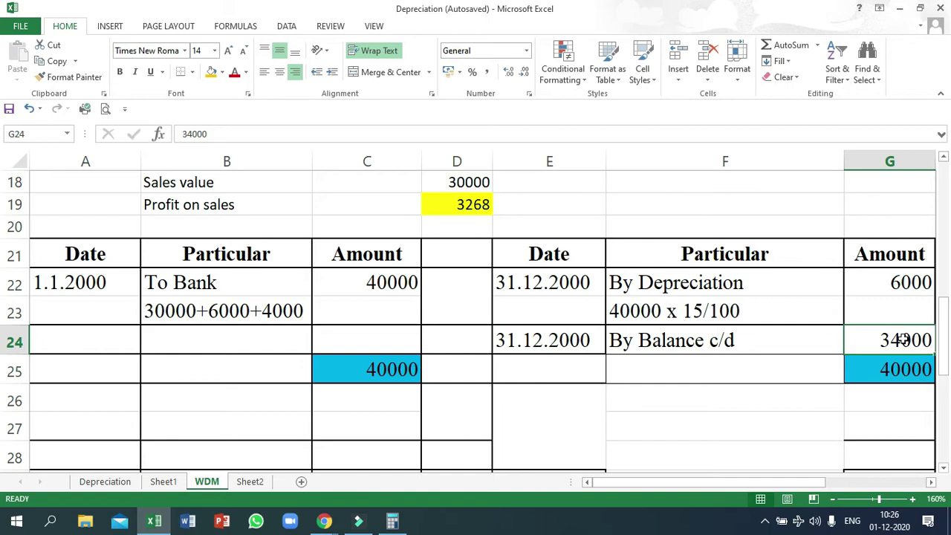
{"action": "left_click", "coordinate": [115, 392]}
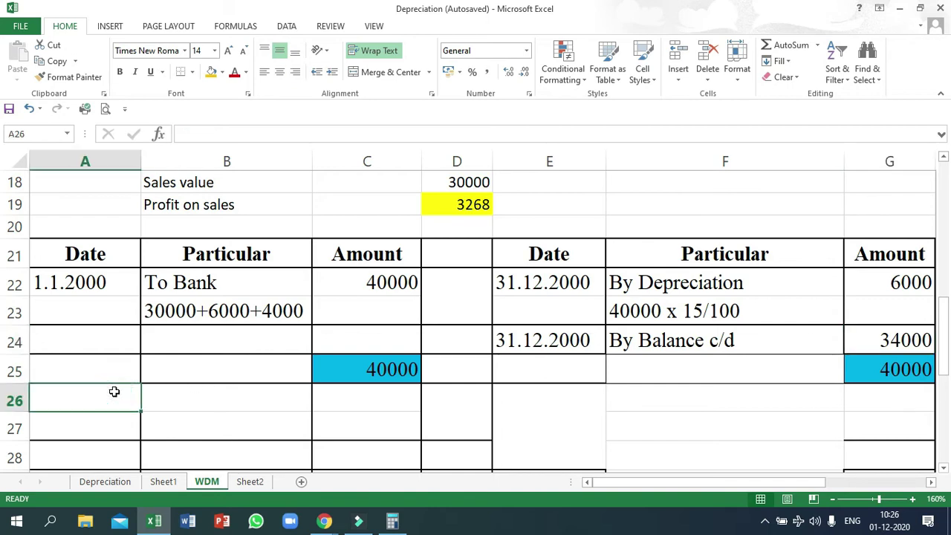
{"action": "type", "text": "1.1.2001"}
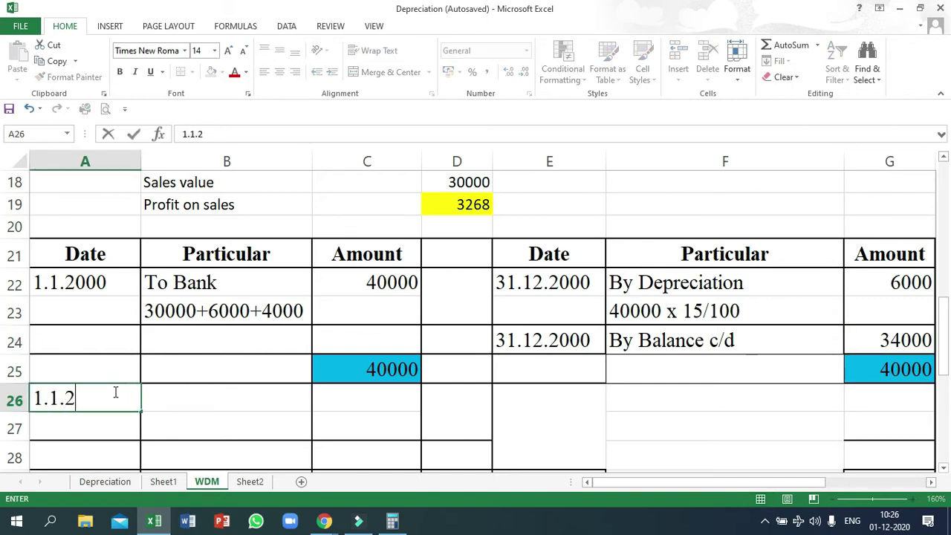
{"action": "key", "text": "Tab"}
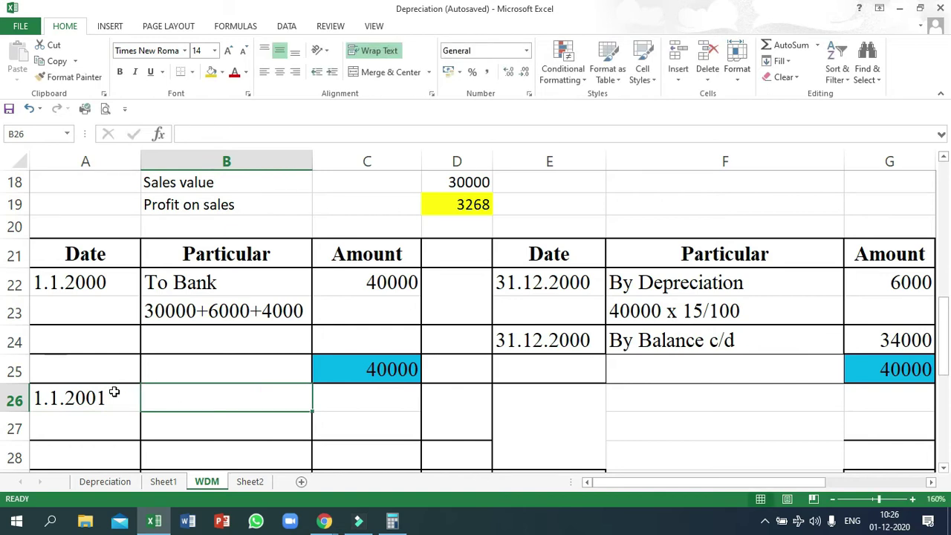
{"action": "type", "text": "To Balamnc"}
{"action": "key", "text": "BackSpace"}
{"action": "key", "text": "BackSpace"}
{"action": "key", "text": "BackSpace"}
{"action": "type", "text": "nce "}
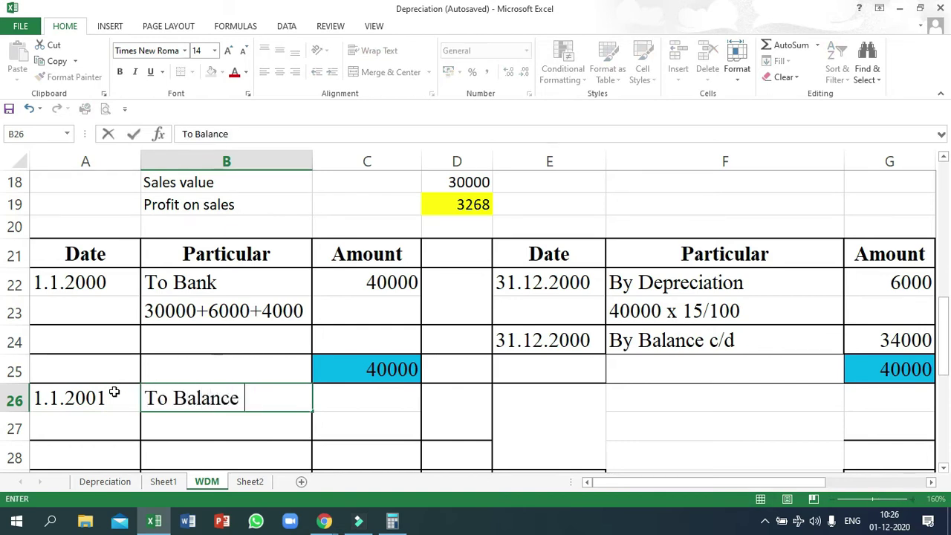
{"action": "type", "text": "B/d"}
{"action": "key", "text": "Tab"}
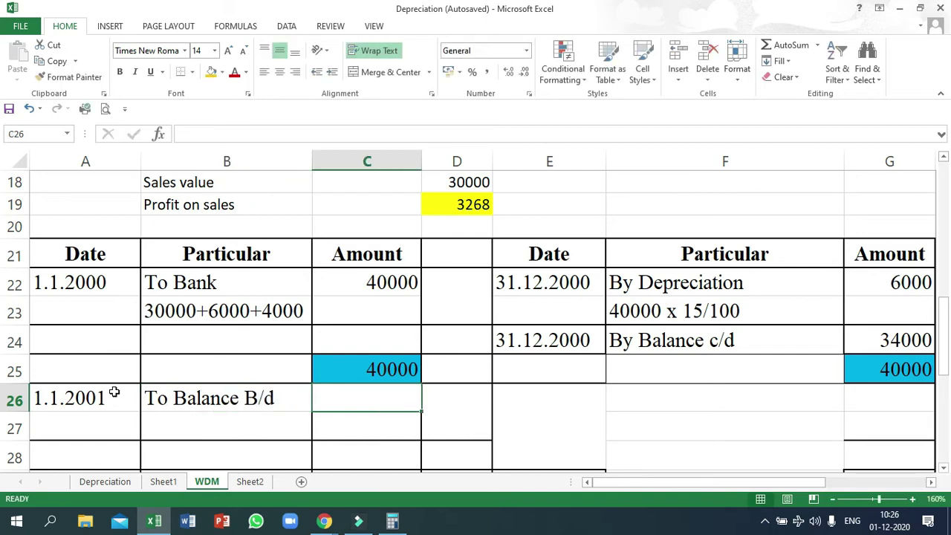
- Enter 34000 as the opening balance amount in C26
{"action": "type", "text": "340000"}
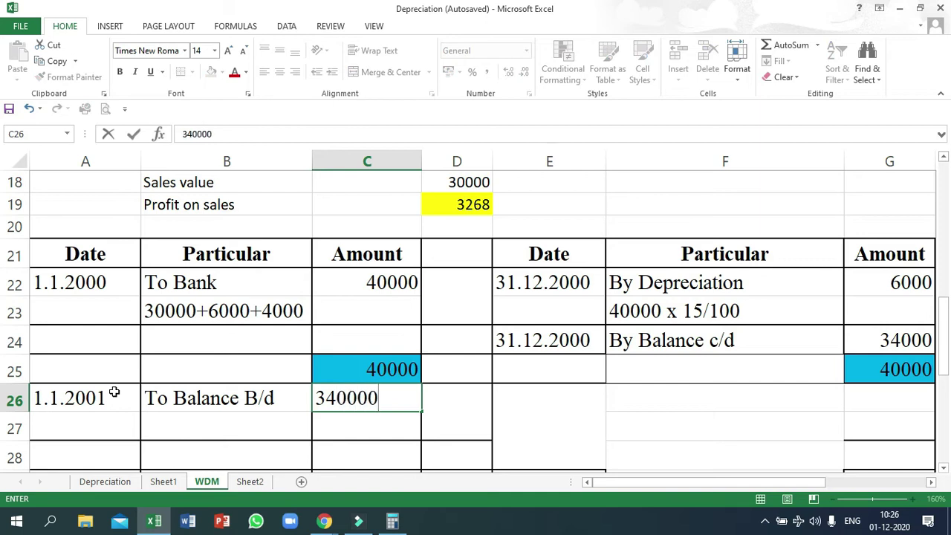
{"action": "key", "text": "BackSpace"}
{"action": "key", "text": "Return"}
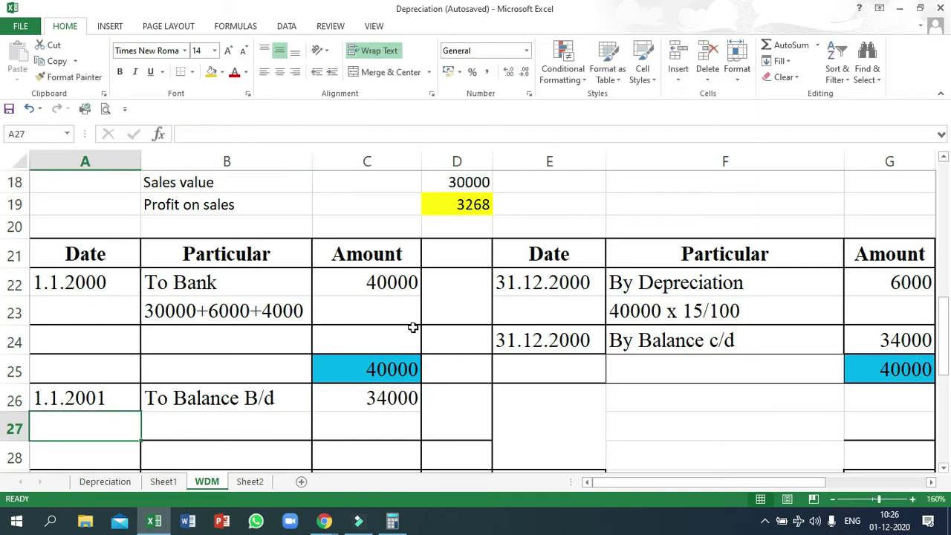
- Record the second machine's purchase in row 27 with the date 1.7.2001, the particular "To Bank" and the amount 26000
{"action": "type", "text": "1.7.2001"}
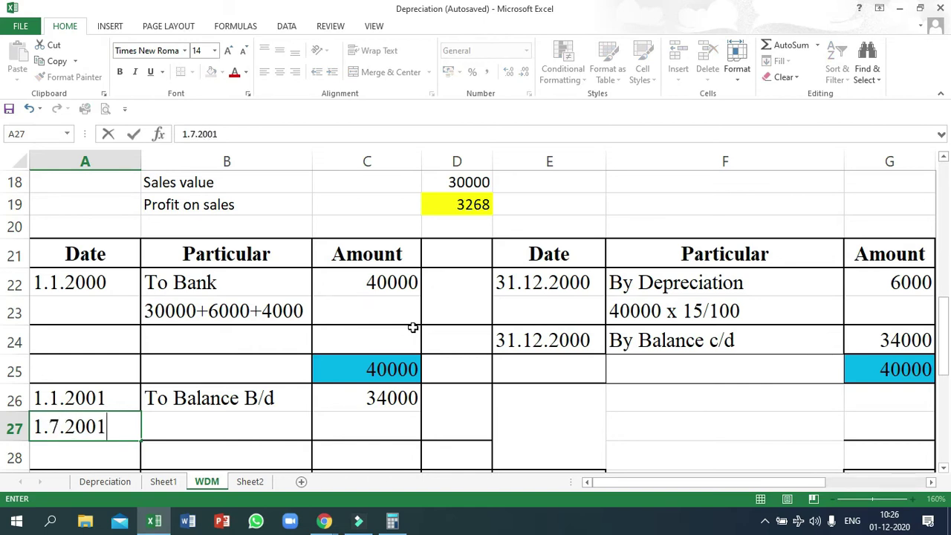
{"action": "scroll", "coordinate": [412, 327], "scroll_direction": "up", "scroll_amount": 4}
{"action": "scroll", "coordinate": [639, 327], "scroll_direction": "down", "scroll_amount": 3}
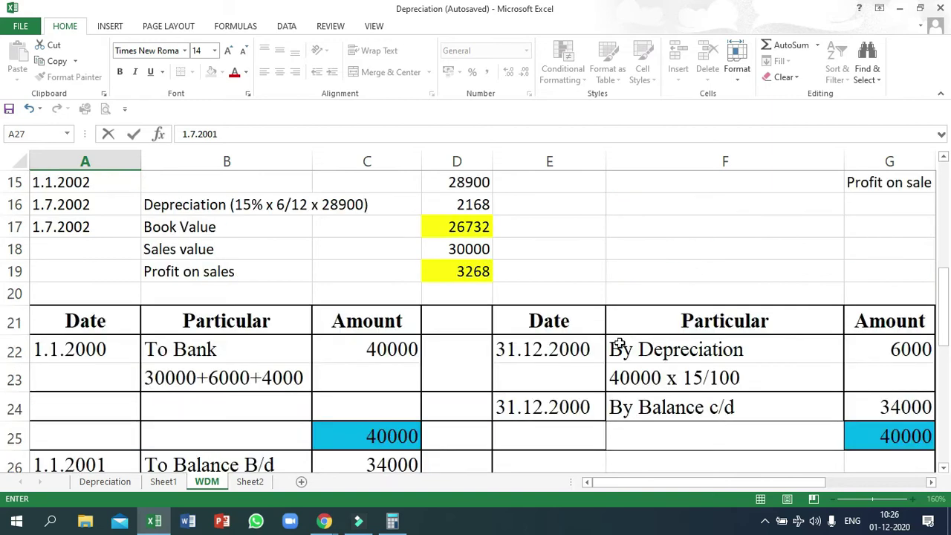
{"action": "scroll", "coordinate": [456, 372], "scroll_direction": "down", "scroll_amount": 2}
{"action": "left_click", "coordinate": [382, 354]}
{"action": "type", "text": "26000"}
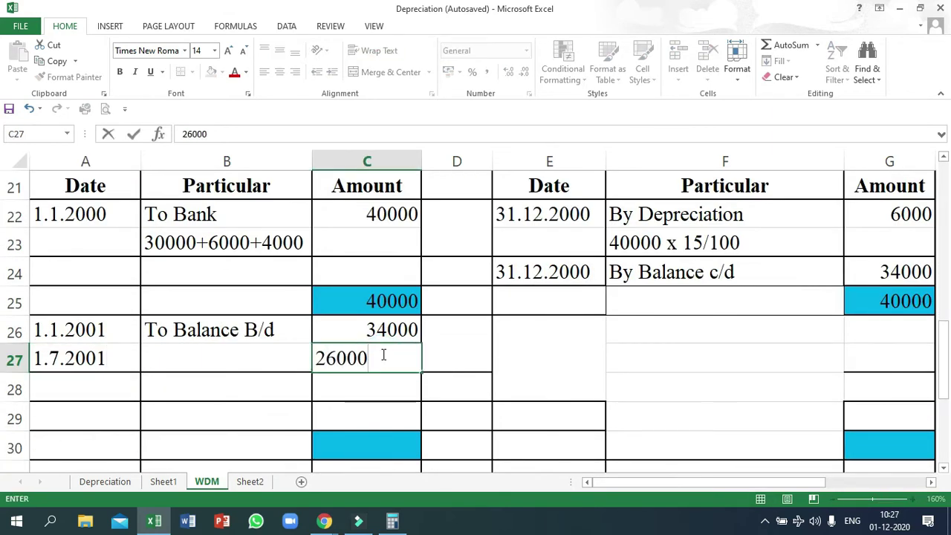
{"action": "scroll", "coordinate": [408, 349], "scroll_direction": "up", "scroll_amount": 7}
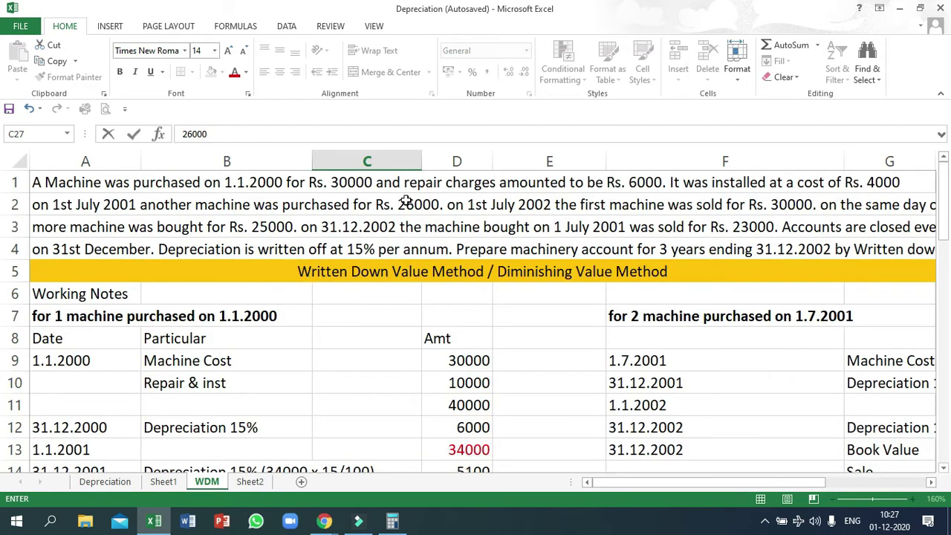
{"action": "scroll", "coordinate": [394, 270], "scroll_direction": "down", "scroll_amount": 6}
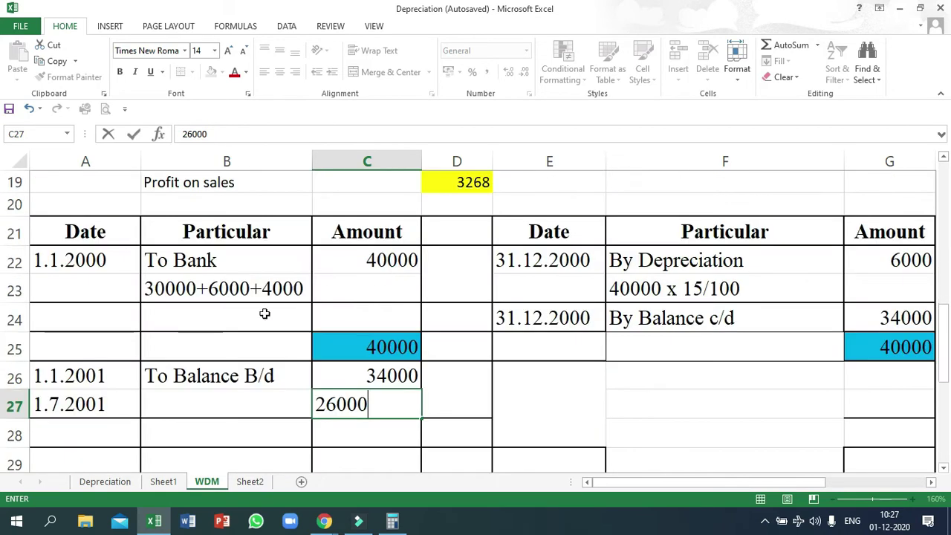
{"action": "left_click", "coordinate": [227, 400]}
{"action": "type", "text": "To "}
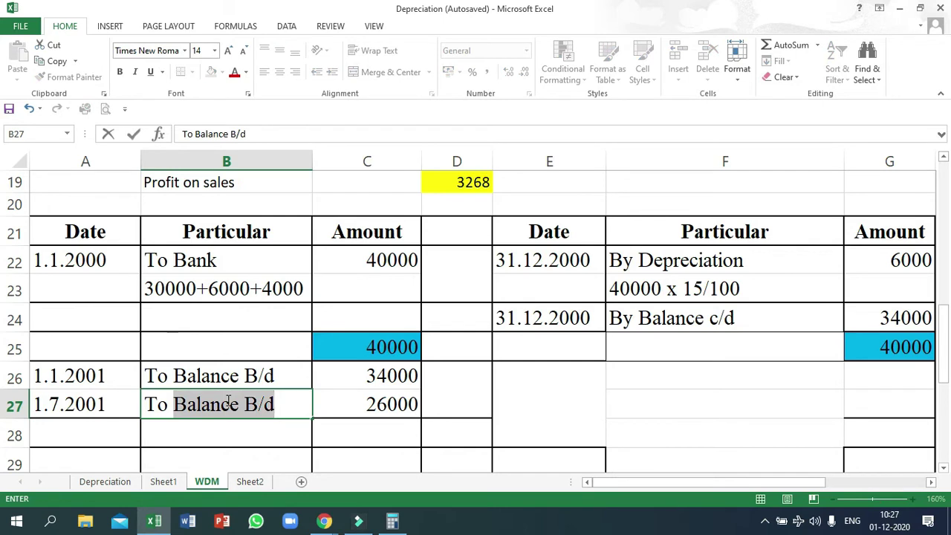
{"action": "type", "text": "Bank"}
{"action": "key", "text": "Tab"}
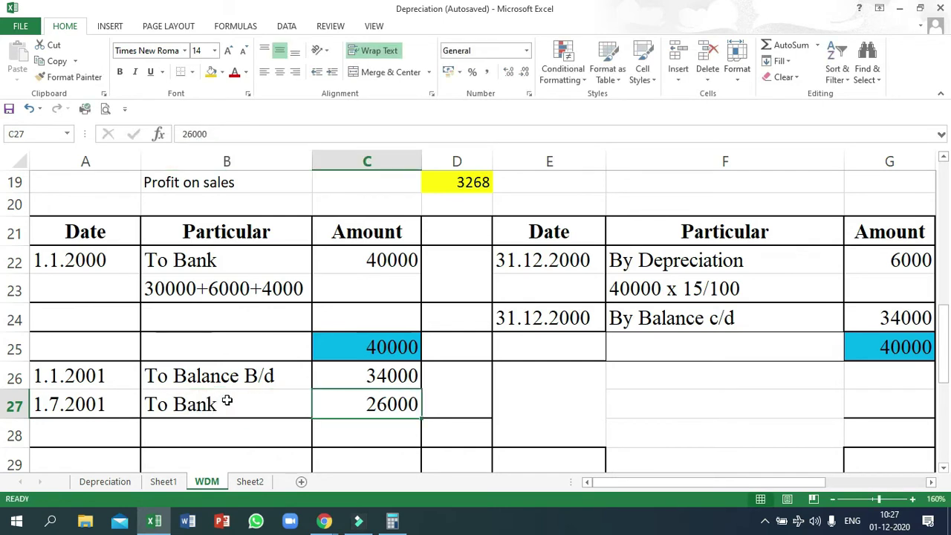
- Enter the date 31.12.2001 in the merged date cell E26 on the credit side of the machinery account
{"action": "left_click", "coordinate": [497, 380]}
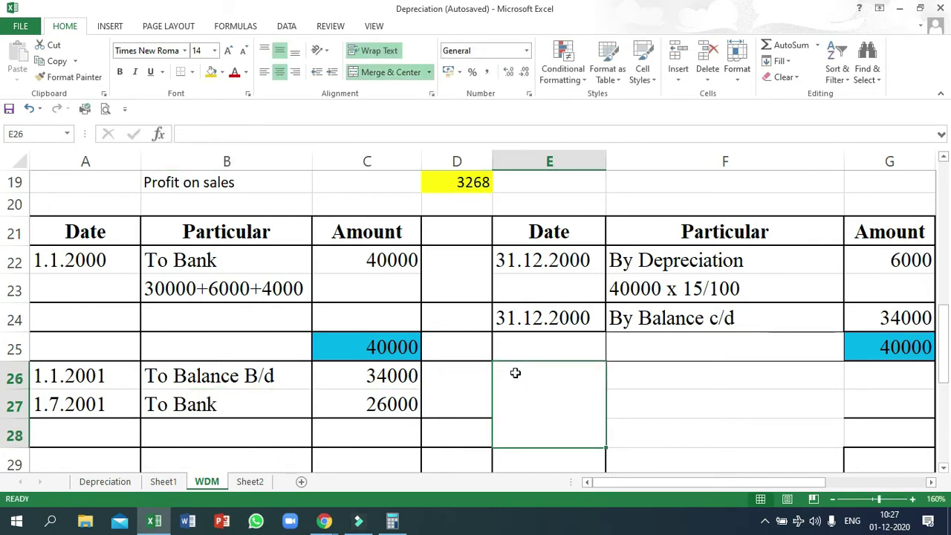
{"action": "type", "text": "32."}
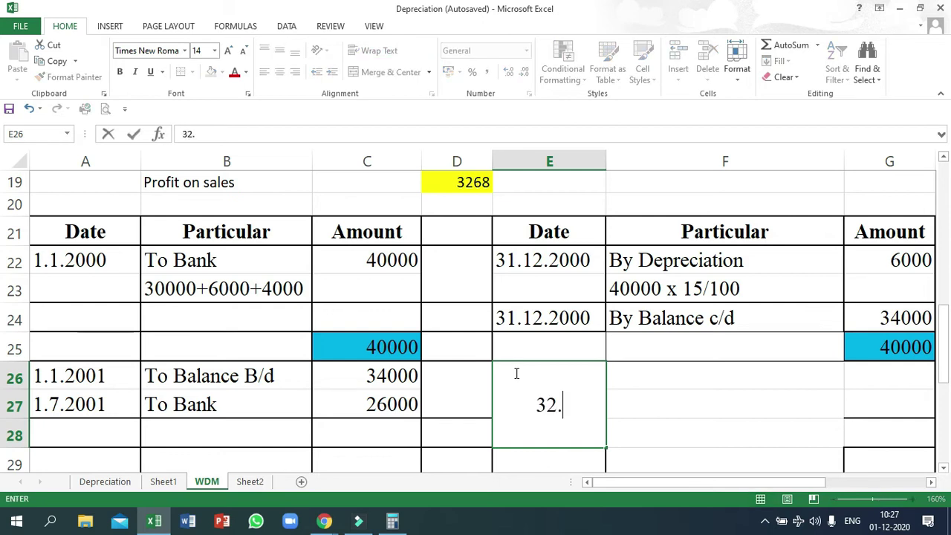
{"action": "key", "text": "BackSpace"}
{"action": "key", "text": "BackSpace"}
{"action": "type", "text": "1.12.2001"}
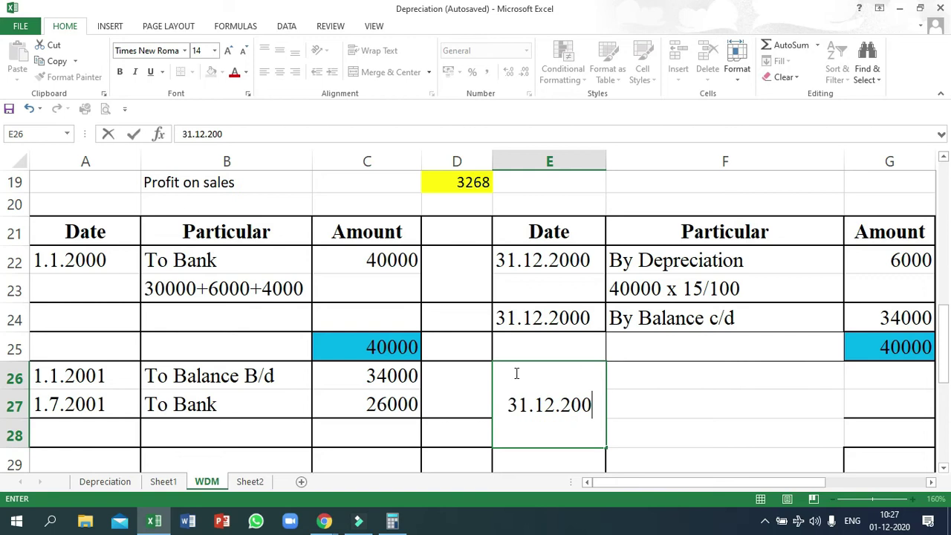
- Enter "By Depreciation" as the credit-side particular in F26
{"action": "left_click", "coordinate": [683, 379]}
{"action": "type", "text": "By Deprecioa"}
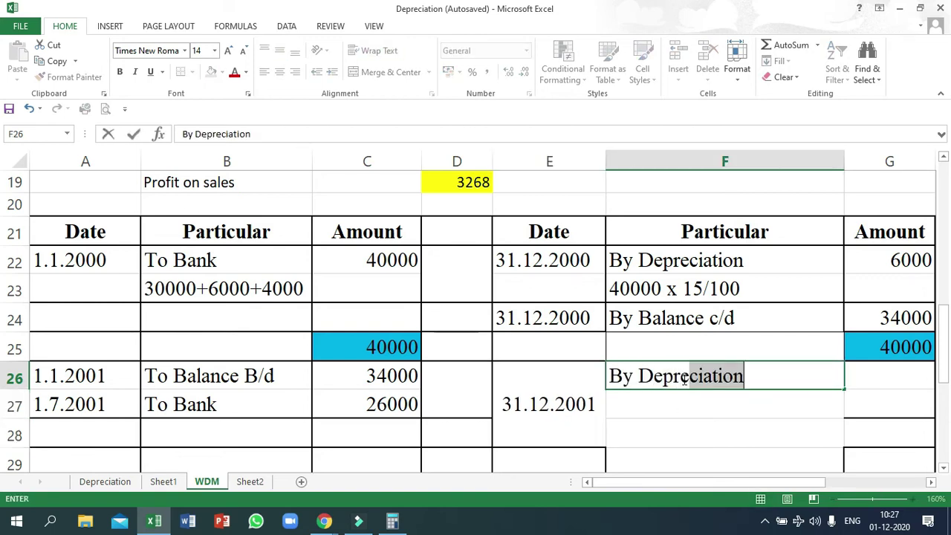
{"action": "key", "text": "BackSpace"}
{"action": "key", "text": "BackSpace"}
{"action": "key", "text": "BackSpace"}
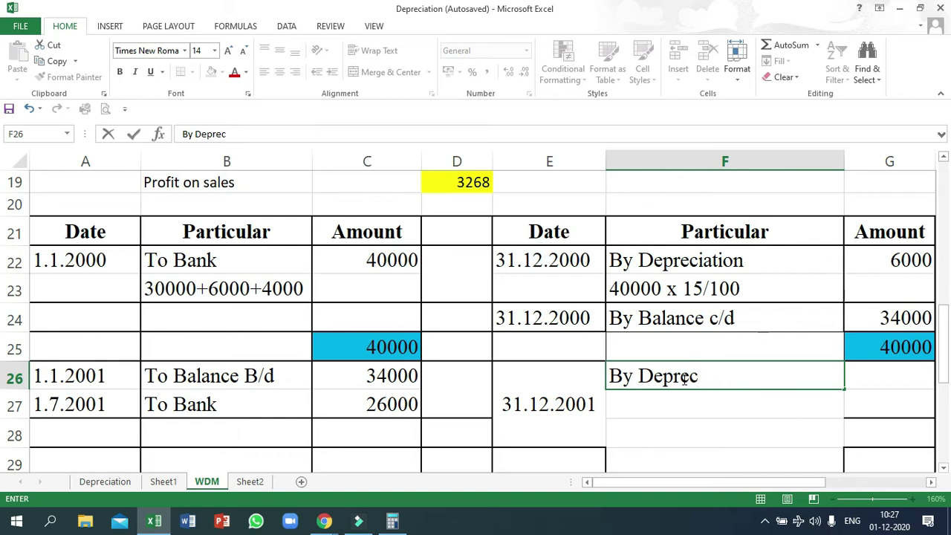
{"action": "type", "text": "iati"}
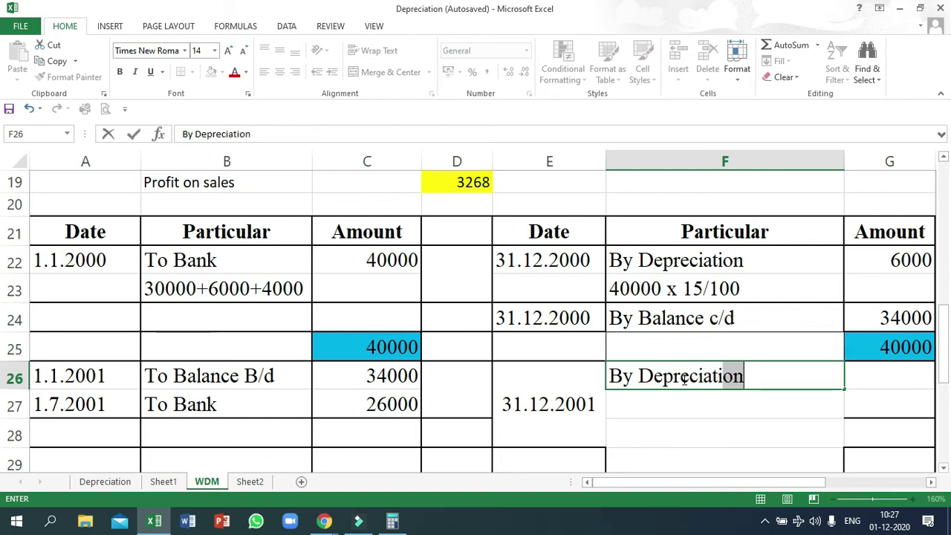
{"action": "type", "text": "on"}
{"action": "key", "text": "Return"}
- Enter the first machine's depreciation working "Mach - I (15% * 34000)" in F27
{"action": "type", "text": "Mach"}
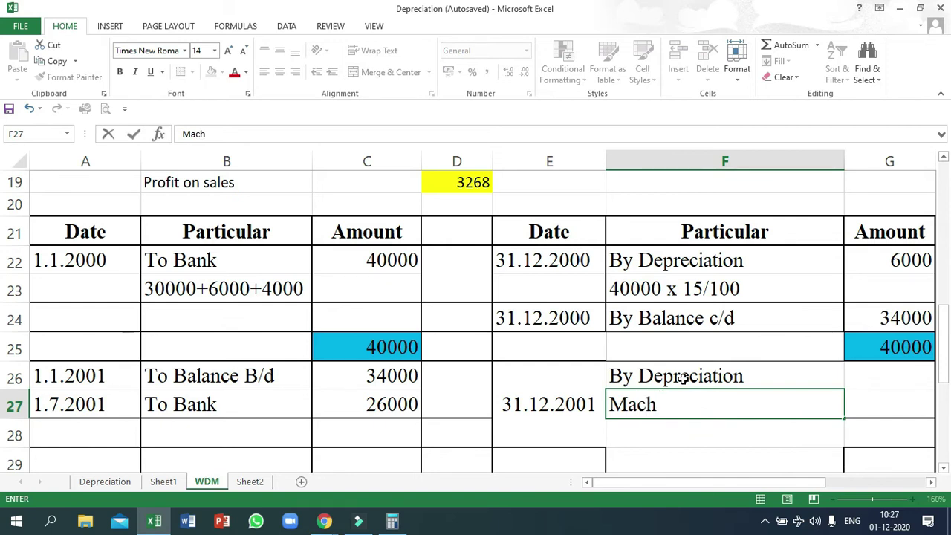
{"action": "type", "text": "(151"}
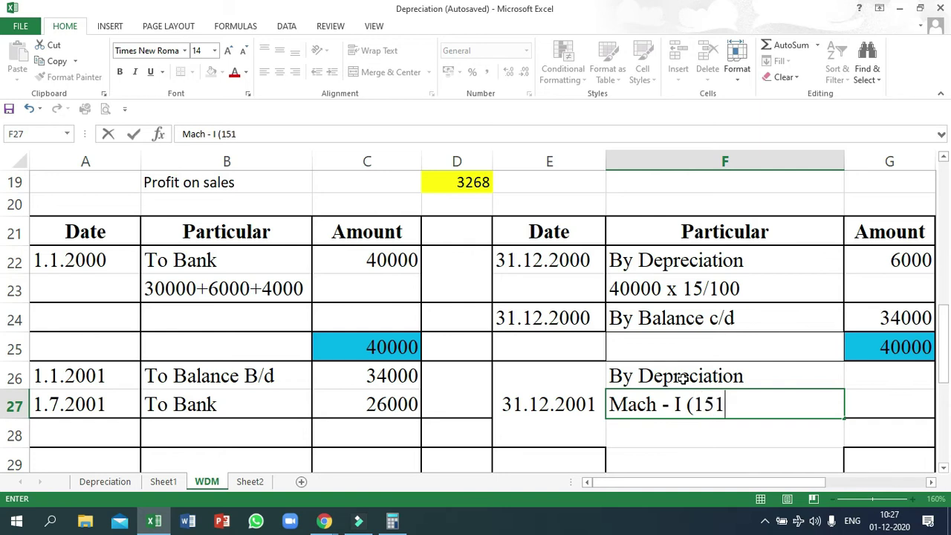
{"action": "key", "text": "BackSpace"}
{"action": "type", "text": "% * 3"}
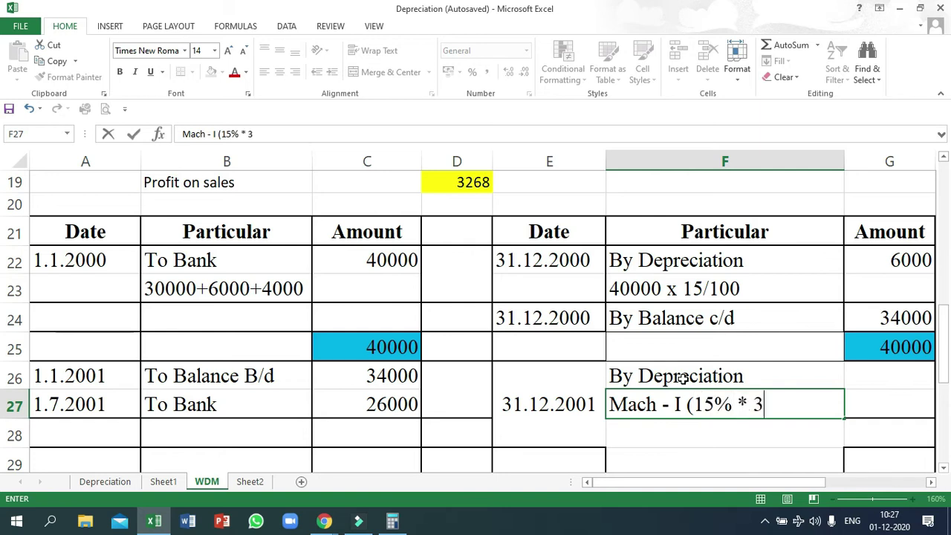
{"action": "type", "text": "4000"}
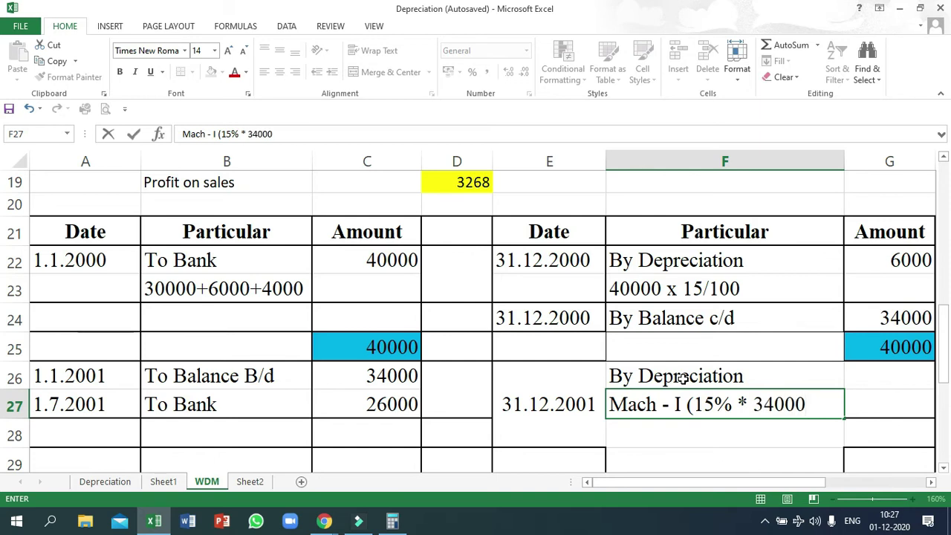
{"action": "type", "text": ")"}
- Look up the first machine's 2001 depreciation in the working notes and enter 5100 in G27
{"action": "scroll", "coordinate": [534, 368], "scroll_direction": "up", "scroll_amount": 1}
{"action": "scroll", "coordinate": [376, 344], "scroll_direction": "up", "scroll_amount": 3}
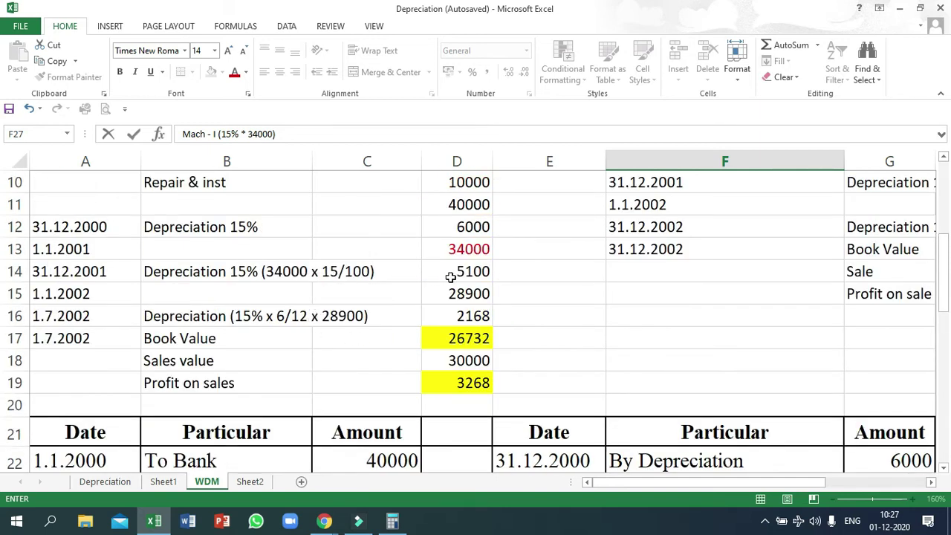
{"action": "scroll", "coordinate": [664, 372], "scroll_direction": "down", "scroll_amount": 4}
{"action": "left_click", "coordinate": [880, 335]}
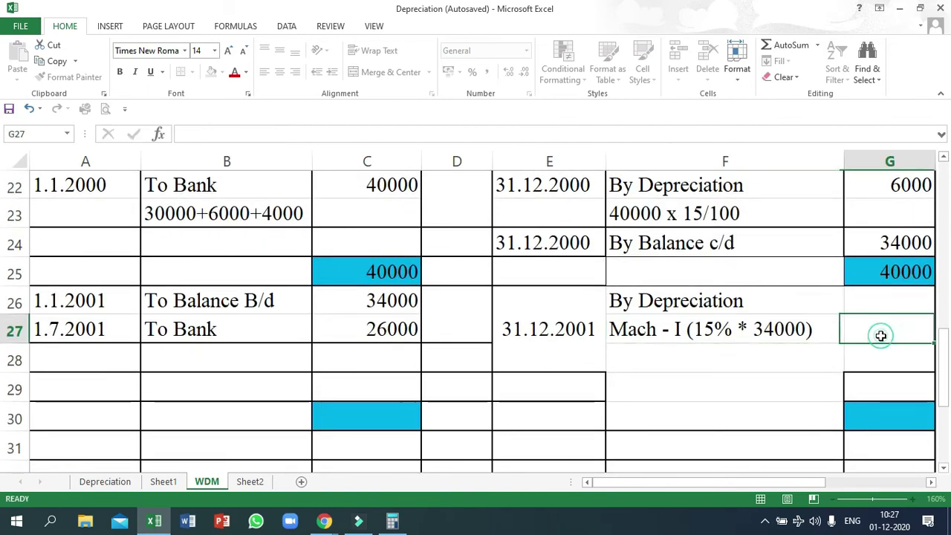
{"action": "type", "text": "5100"}
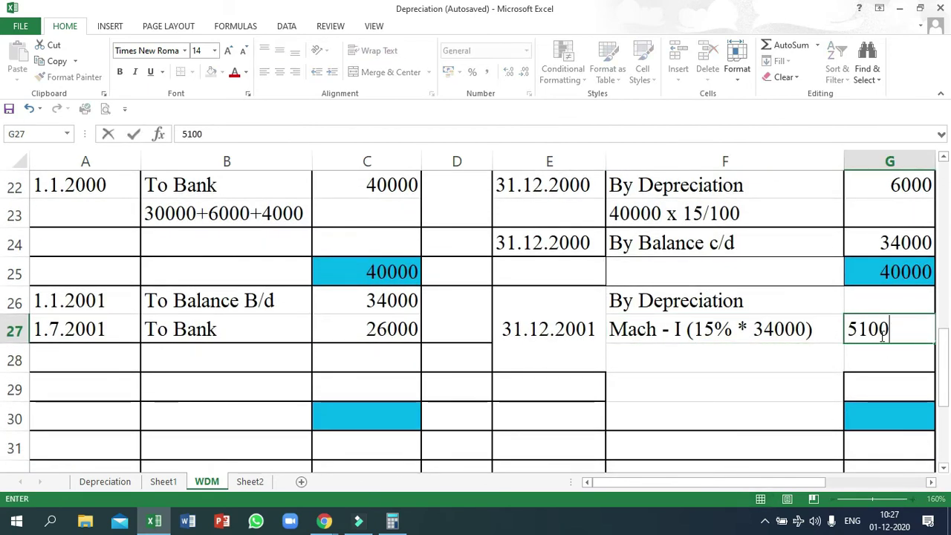
{"action": "key", "text": "Return"}
- Enter the second machine's depreciation working "Mach - Ii (15% *26000*6/12)" in F28
{"action": "scroll", "coordinate": [568, 360], "scroll_direction": "up", "scroll_amount": 7}
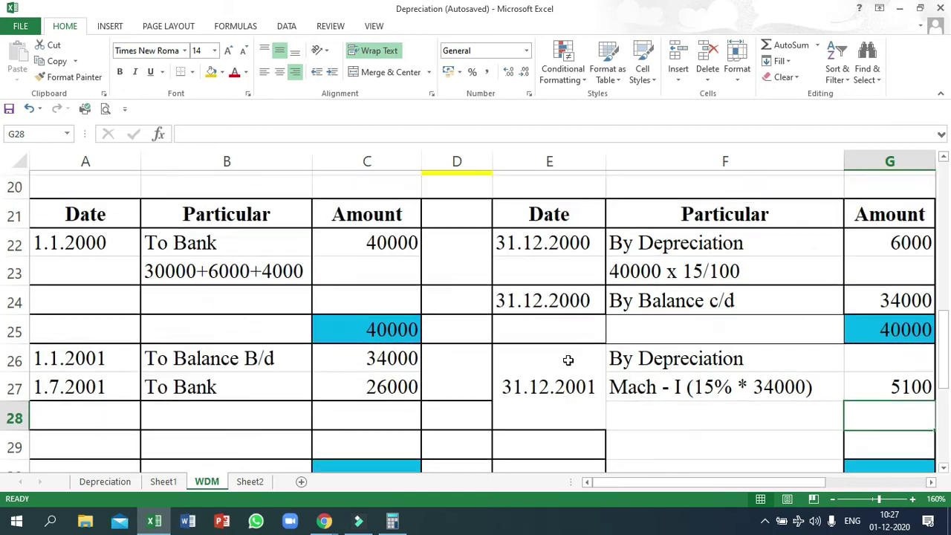
{"action": "scroll", "coordinate": [758, 399], "scroll_direction": "down", "scroll_amount": 6}
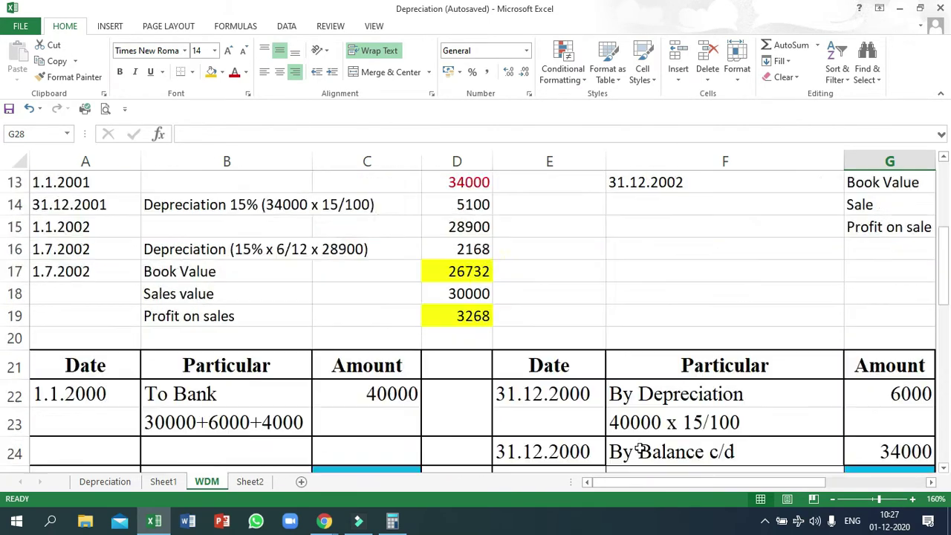
{"action": "left_click", "coordinate": [568, 428]}
{"action": "left_click", "coordinate": [648, 430]}
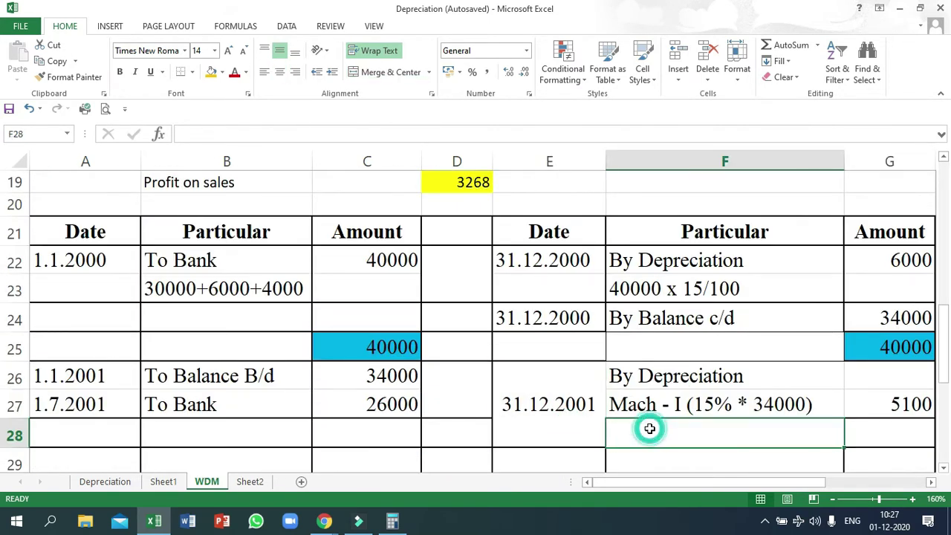
{"action": "type", "text": "Machi"}
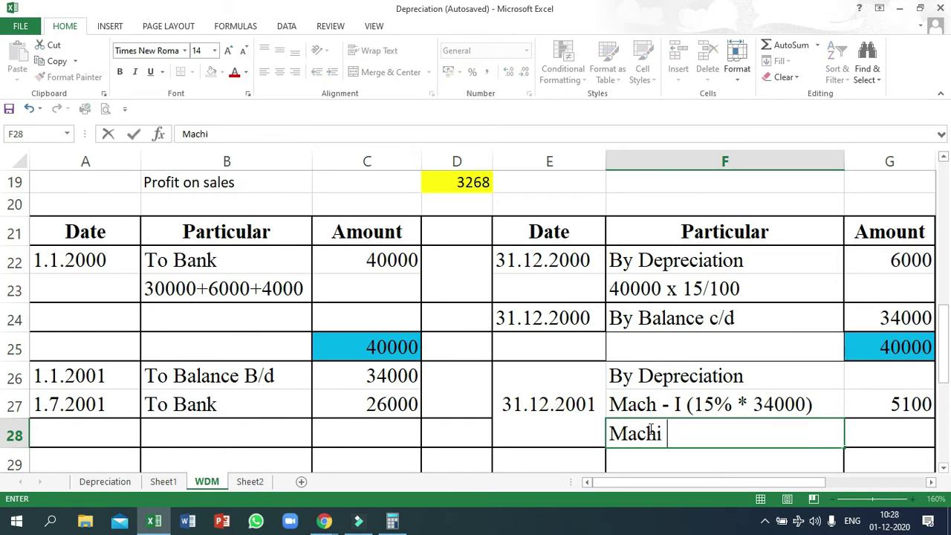
{"action": "key", "text": "BackSpace"}
{"action": "type", "text": " - "}
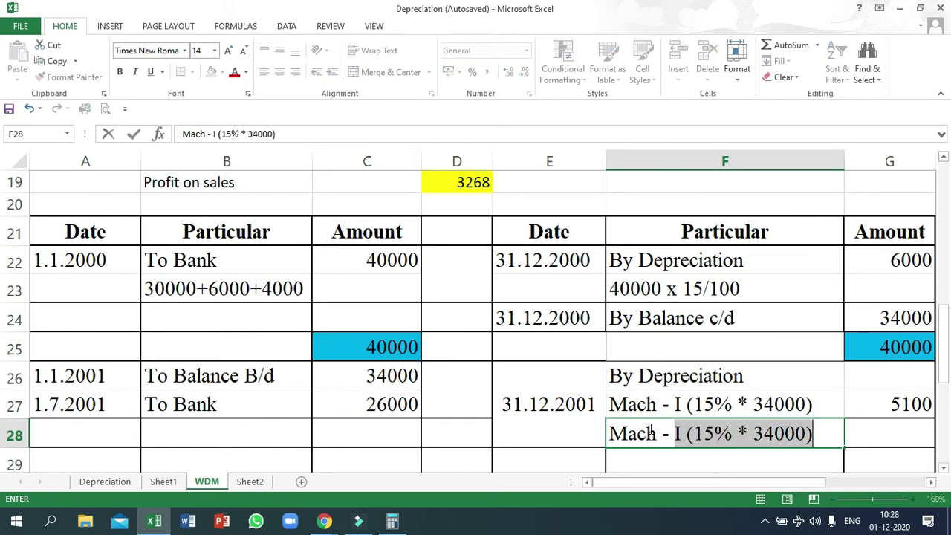
{"action": "type", "text": "Ii (15"}
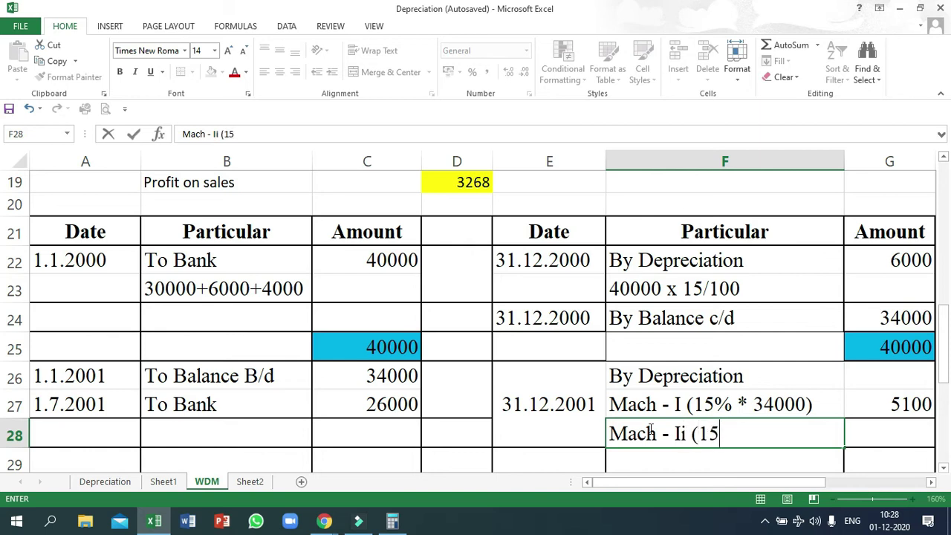
{"action": "type", "text": "% *26000"}
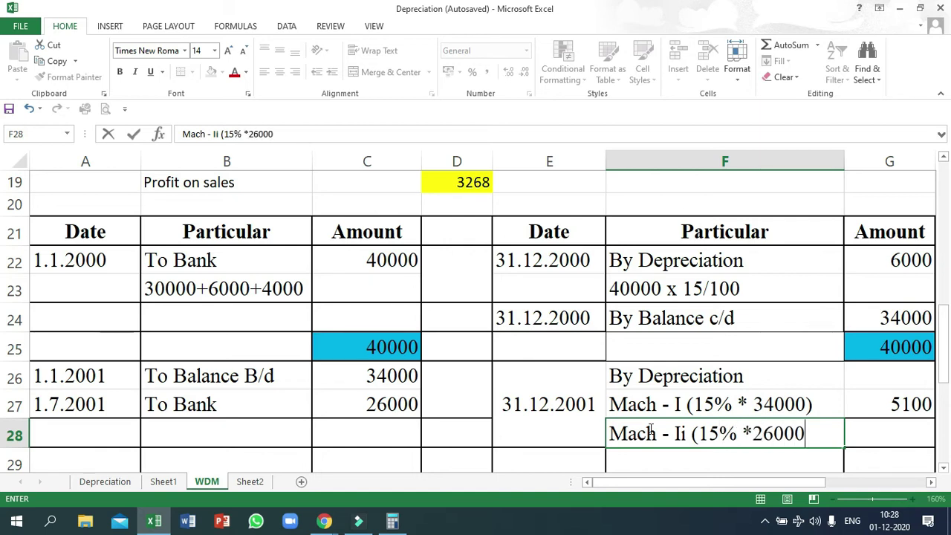
{"action": "type", "text": "*6/12"}
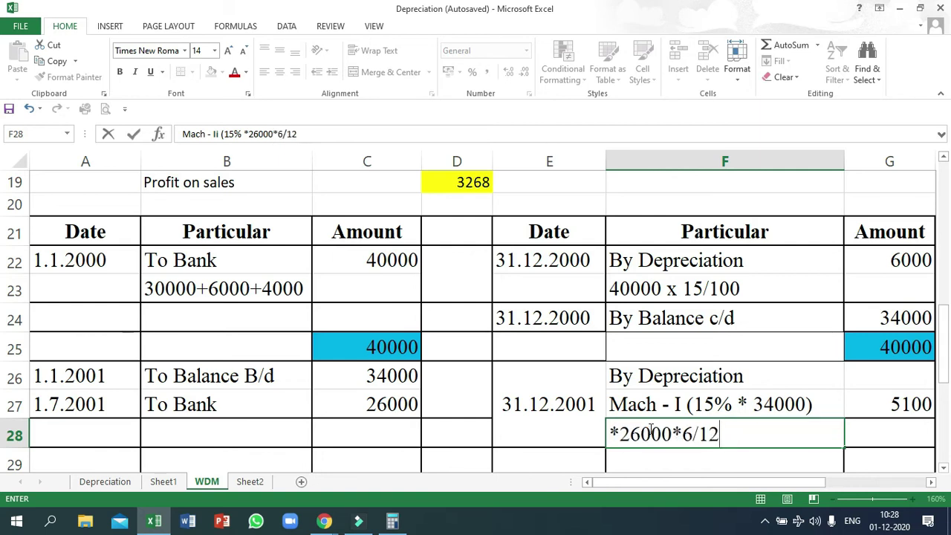
{"action": "type", "text": ")"}
{"action": "key", "text": "Return"}
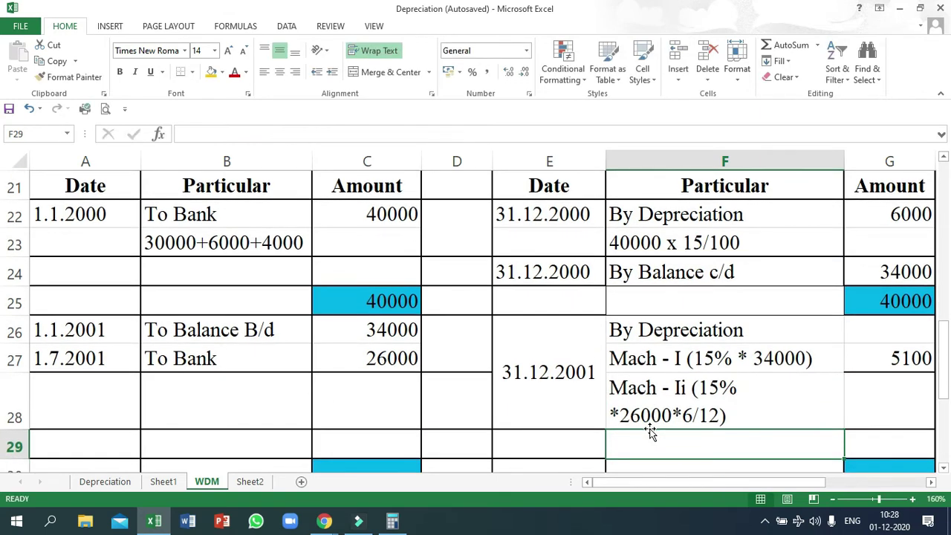
- Correct the machine numeral in F28 to "II"
{"action": "double_click", "coordinate": [684, 386]}
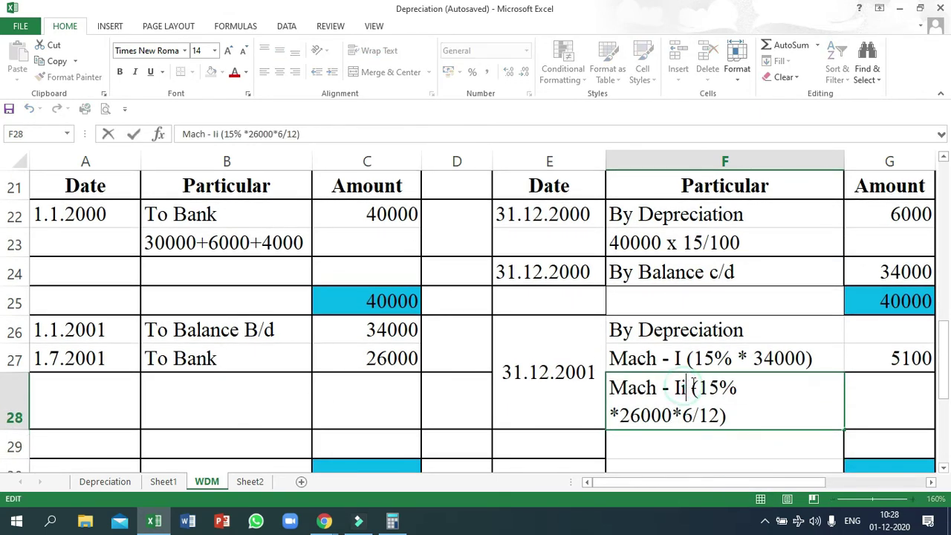
{"action": "key", "text": "BackSpace"}
{"action": "type", "text": "I"}
{"action": "key", "text": "Return"}
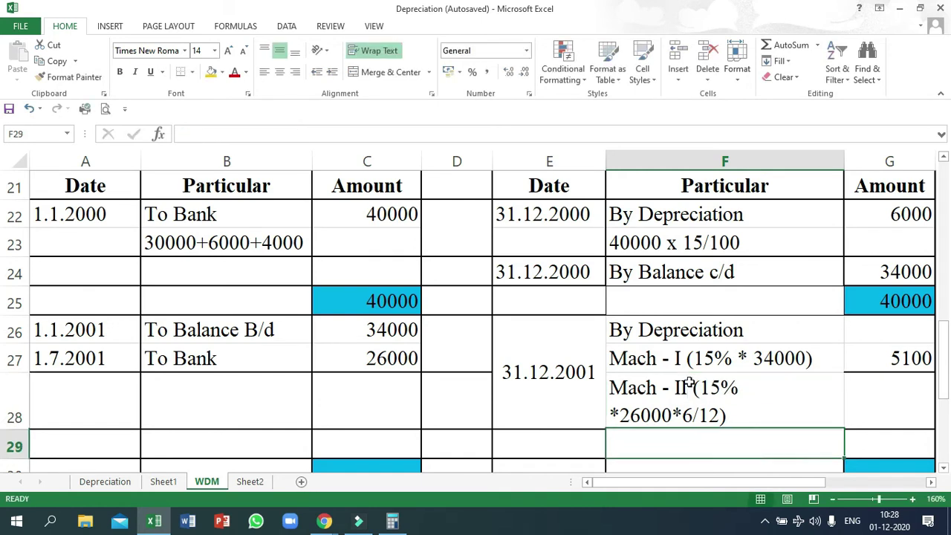
- Narrow column D and widen column F so that the second machine's depreciation working fits on one line
{"action": "left_click_drag", "start_coordinate": [493, 153], "coordinate": [475, 153]}
{"action": "left_click_drag", "start_coordinate": [826, 166], "coordinate": [850, 156]}
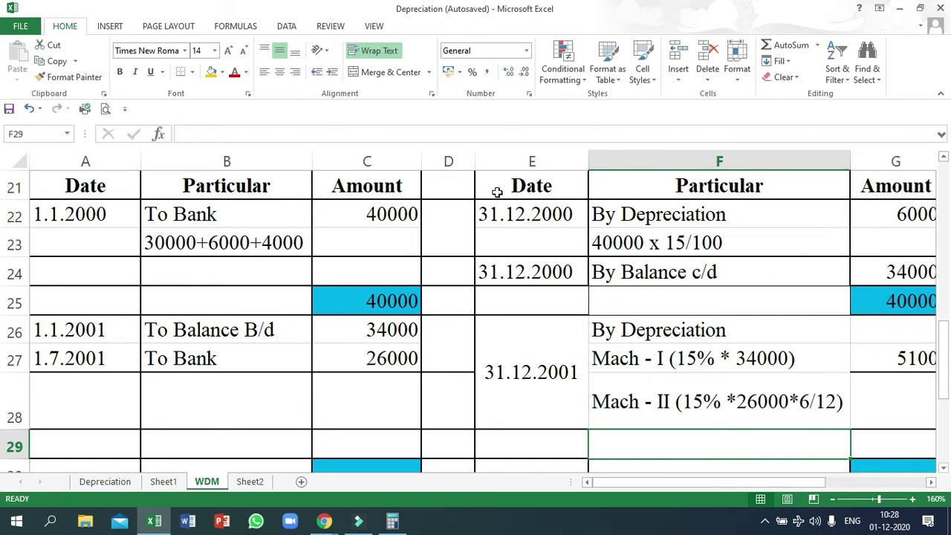
{"action": "left_click_drag", "start_coordinate": [475, 164], "coordinate": [460, 165]}
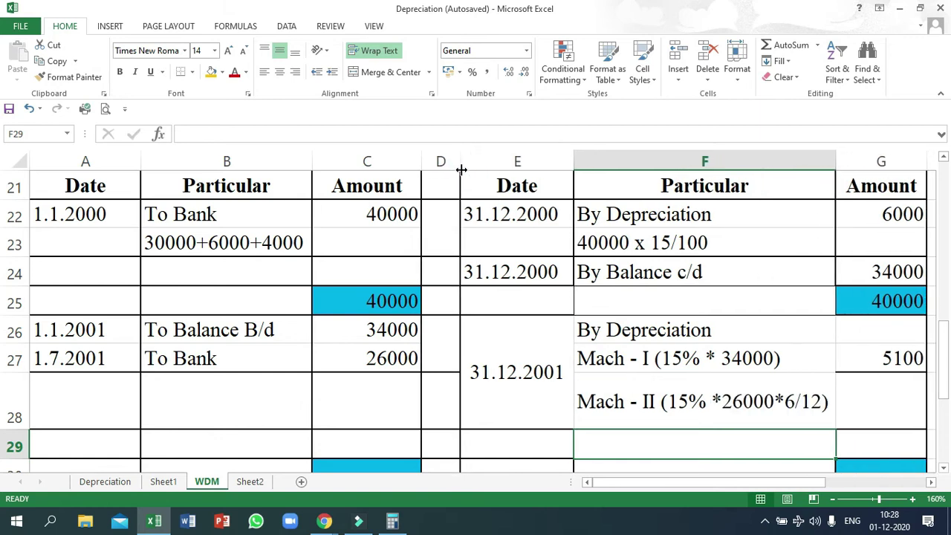
- Enter 1950 as the second machine's depreciation amount in G28
{"action": "left_click", "coordinate": [629, 412]}
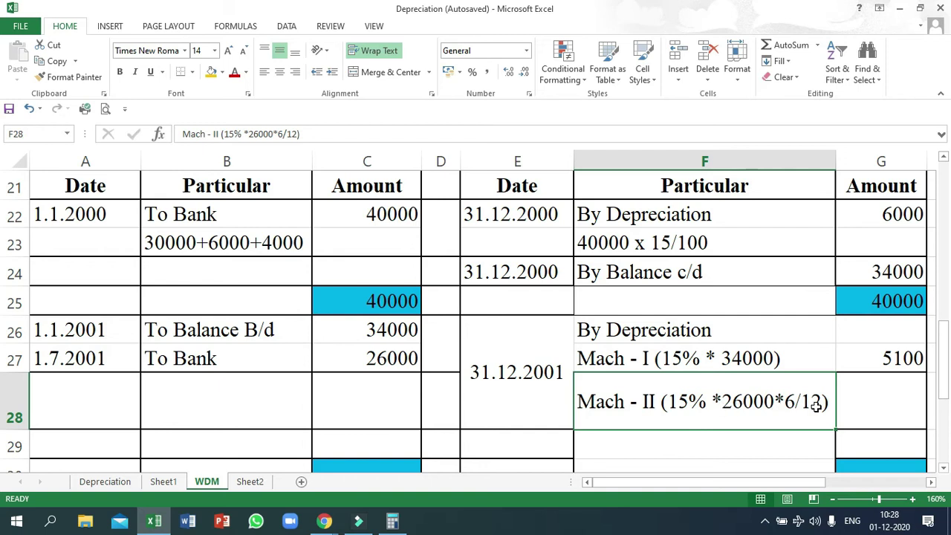
{"action": "left_click", "coordinate": [883, 397]}
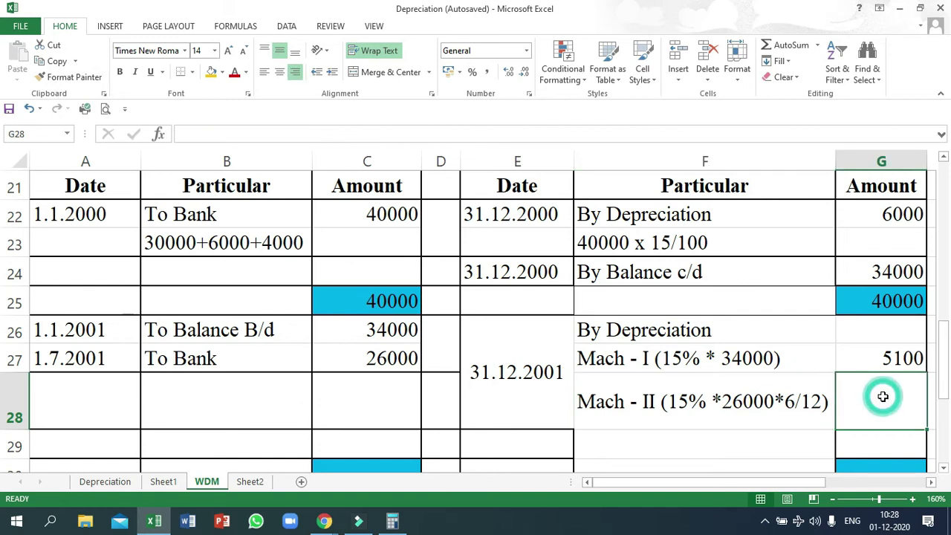
{"action": "type", "text": "1950"}
{"action": "key", "text": "Return"}
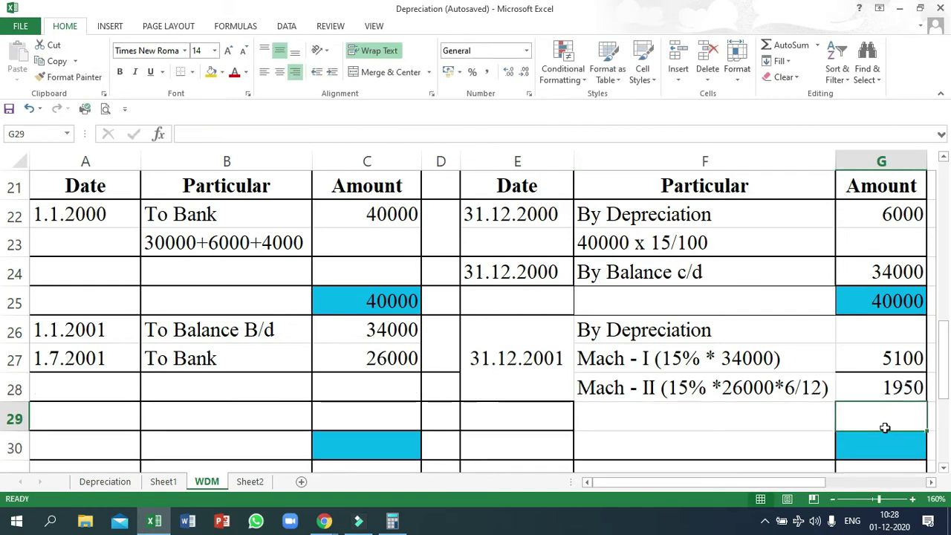
- Sum the 2001 amounts with AutoSum on both sides, G27:G29 into G30 and C26:C29 into C30
{"action": "left_click_drag", "start_coordinate": [901, 359], "coordinate": [889, 439]}
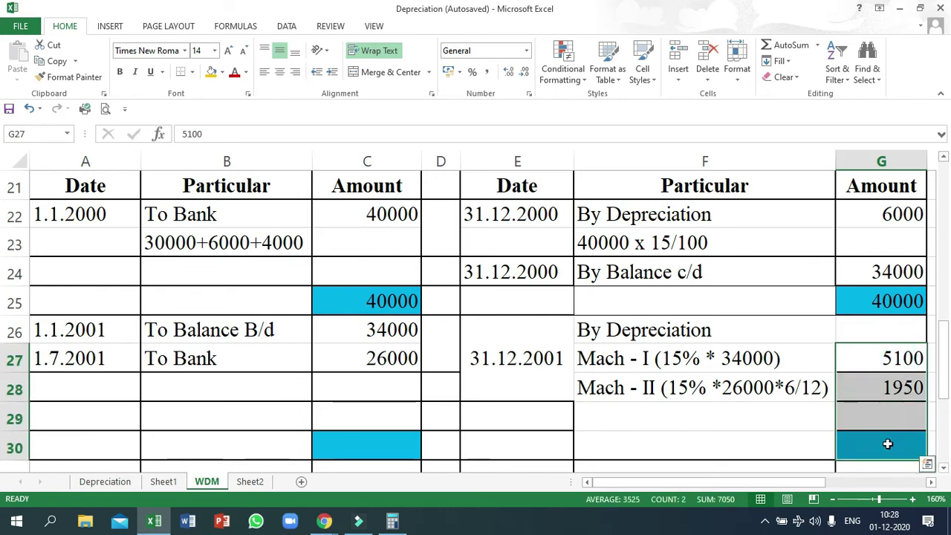
{"action": "key", "text": "alt+equal"}
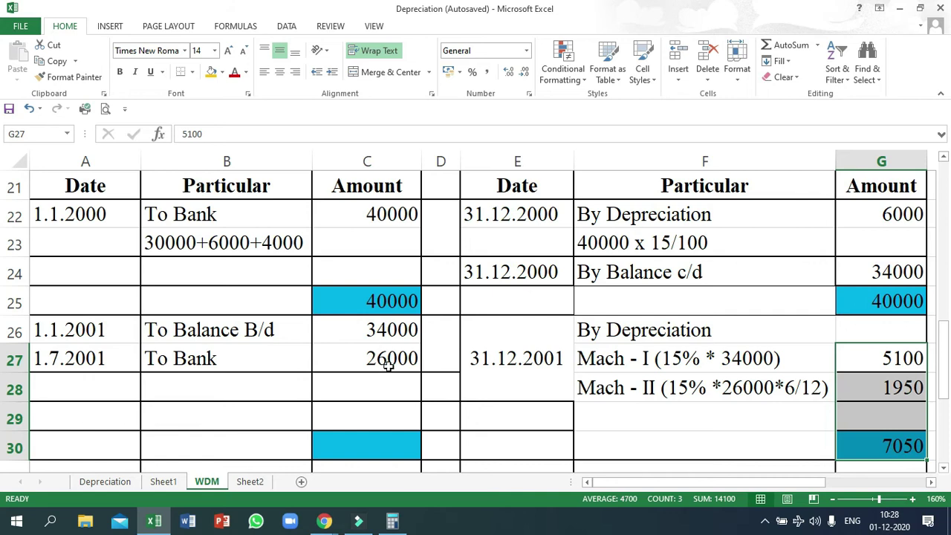
{"action": "left_click", "coordinate": [399, 330]}
{"action": "left_click_drag", "start_coordinate": [400, 329], "coordinate": [399, 446]}
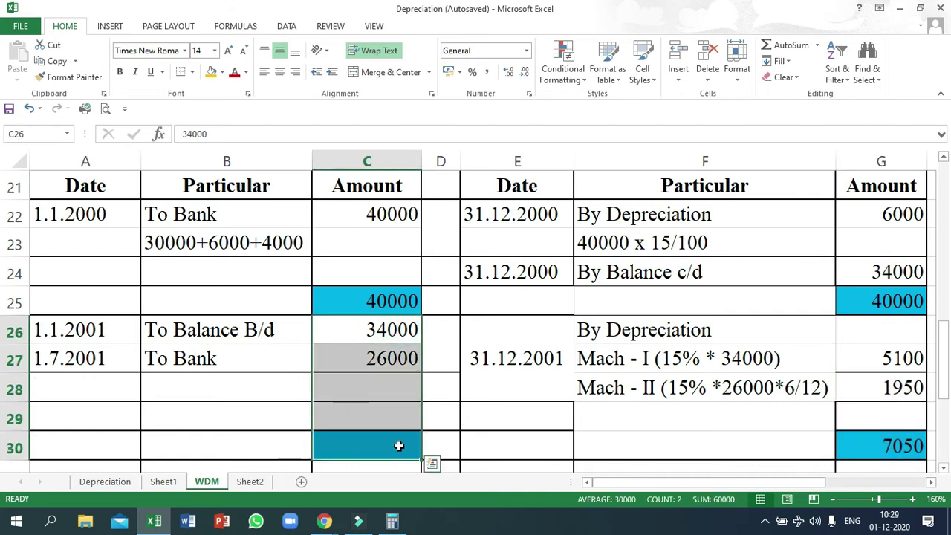
{"action": "key", "text": "alt+equal"}
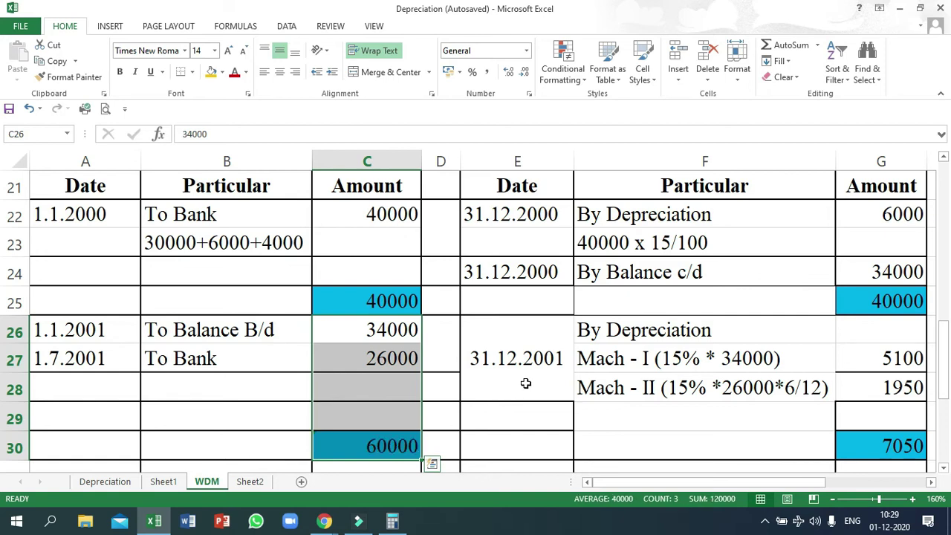
- Enter the 2001 closing entry in row 29 with date 31.12.2001 in E29 and "By Balance c/d" in F29
{"action": "left_click", "coordinate": [515, 414]}
{"action": "double_click", "coordinate": [519, 413]}
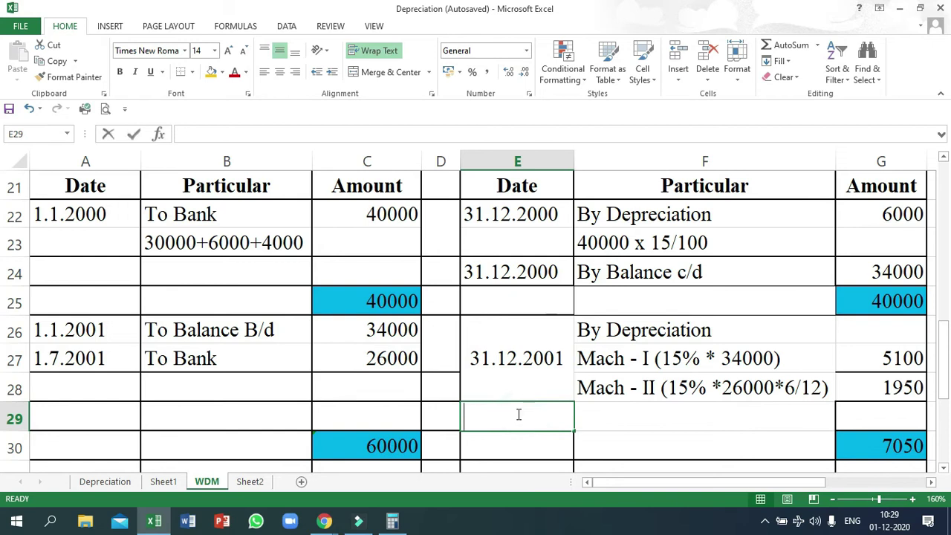
{"action": "type", "text": "31.12"}
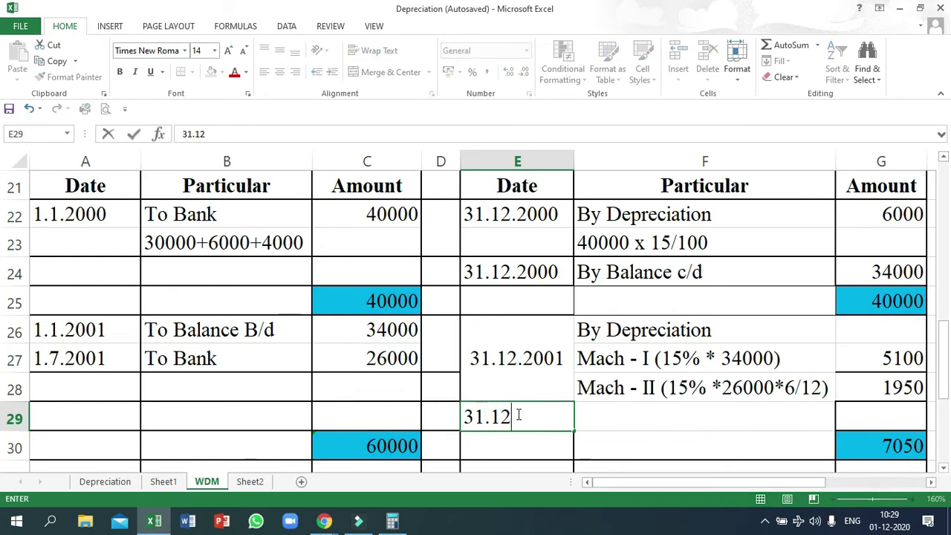
{"action": "type", "text": ".2001"}
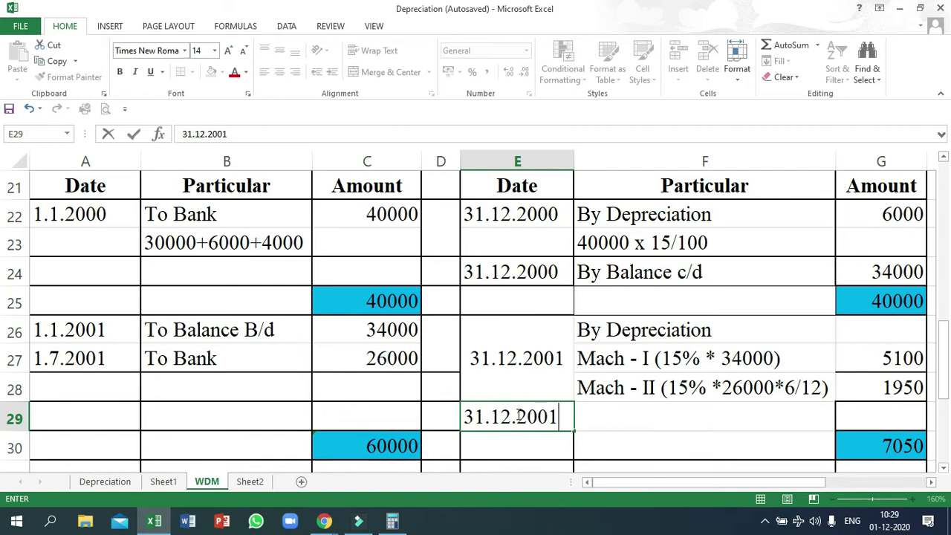
{"action": "key", "text": "Tab"}
{"action": "type", "text": "By "}
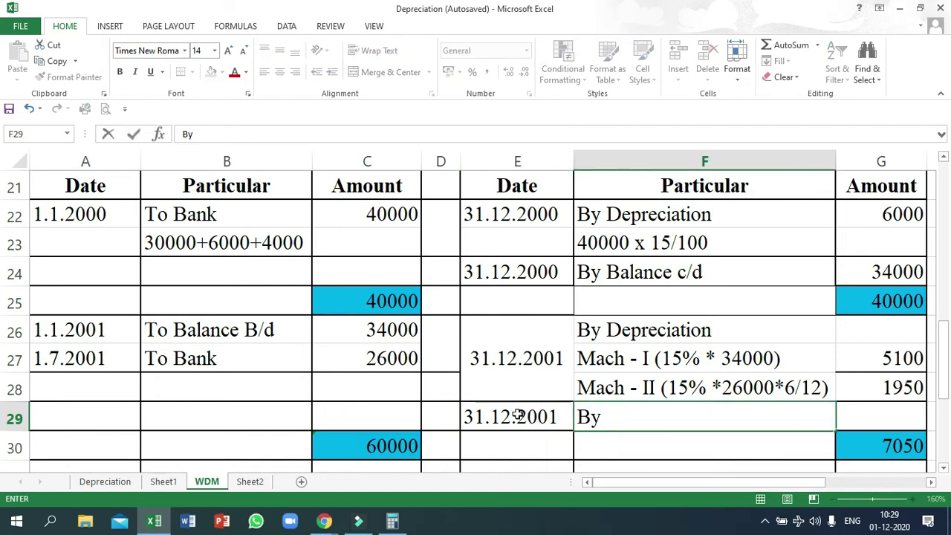
{"action": "type", "text": "Balance c/d"}
{"action": "key", "text": "Tab"}
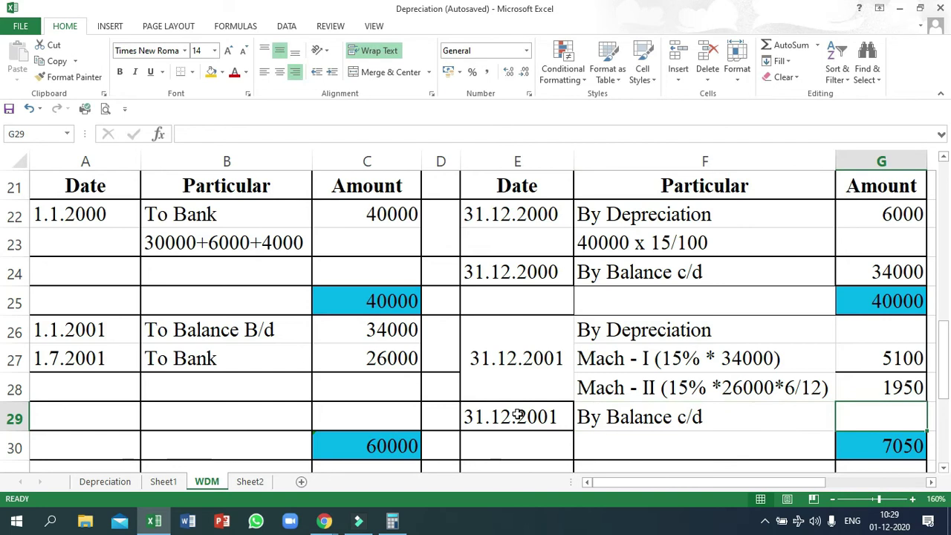
- Subtract 7050 from 60000 in Calculator and enter 52950 as the closing balance in G29 of the Excel sheet
{"action": "left_click", "coordinate": [397, 528]}
{"action": "key", "text": "Escape"}
{"action": "type", "text": "600000"}
{"action": "key", "text": "minus"}
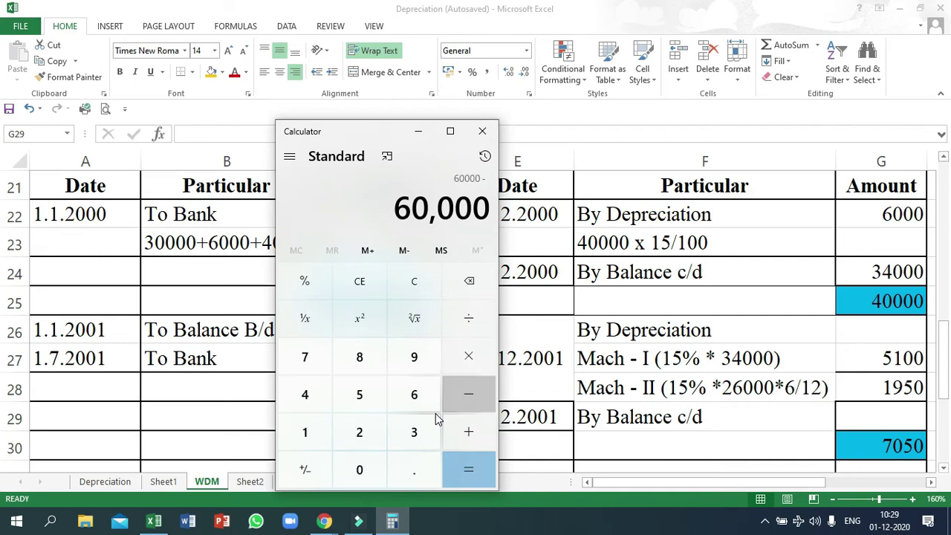
{"action": "type", "text": "7050"}
{"action": "key", "text": "Return"}
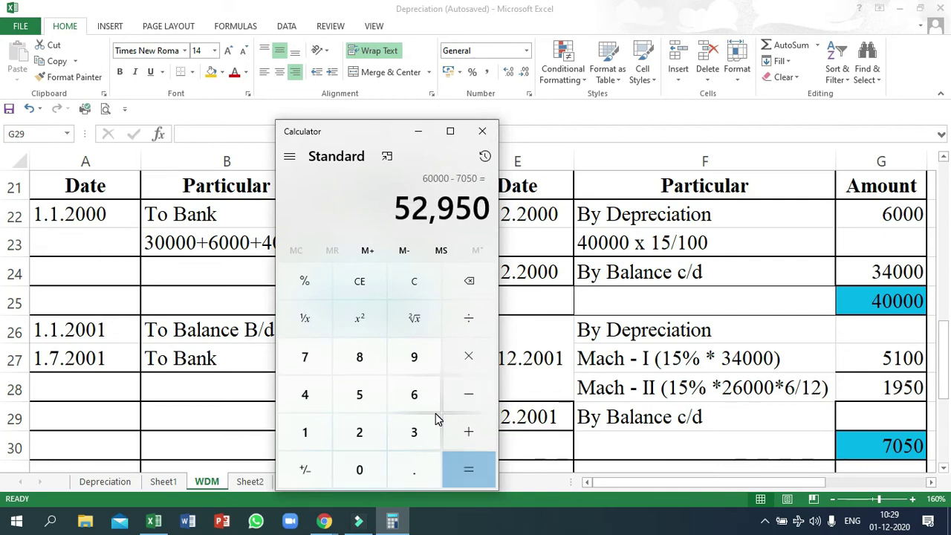
{"action": "left_click", "coordinate": [845, 416]}
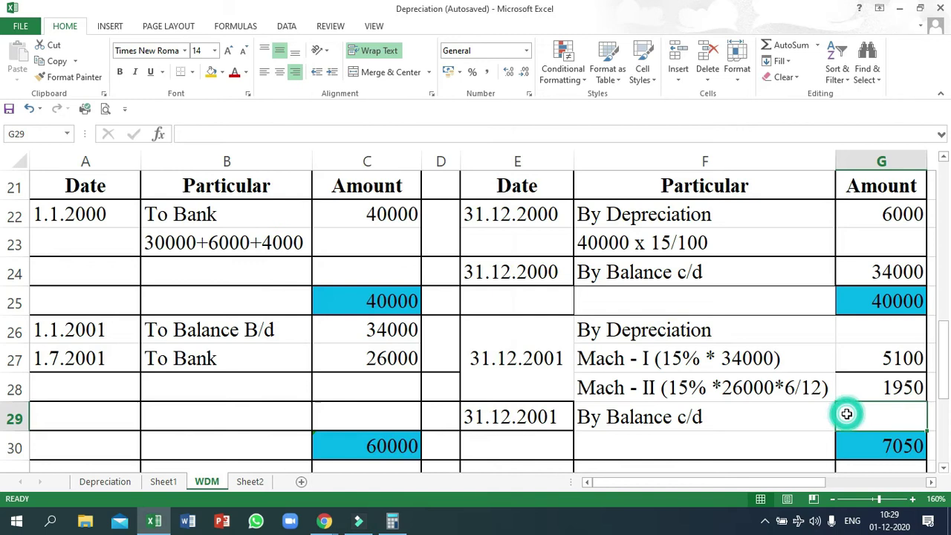
{"action": "type", "text": "52950"}
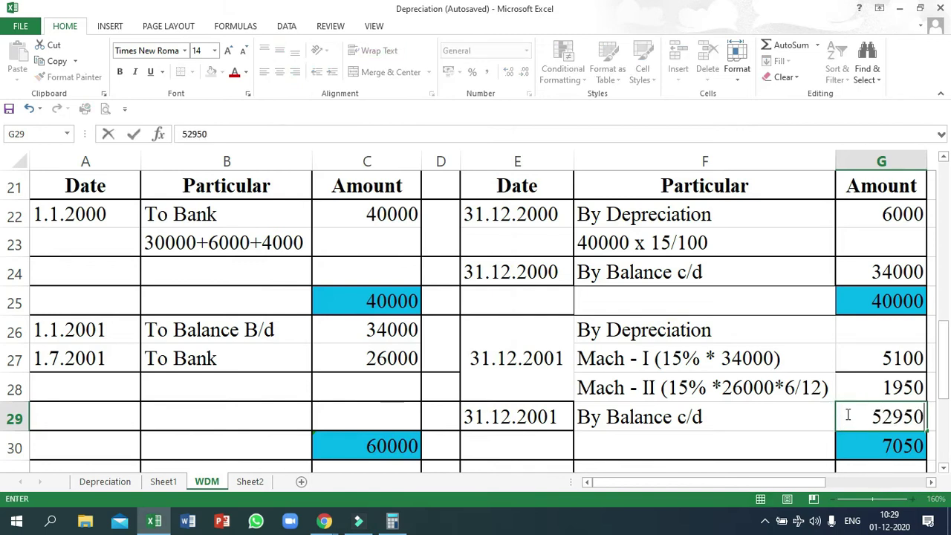
{"action": "key", "text": "Return"}
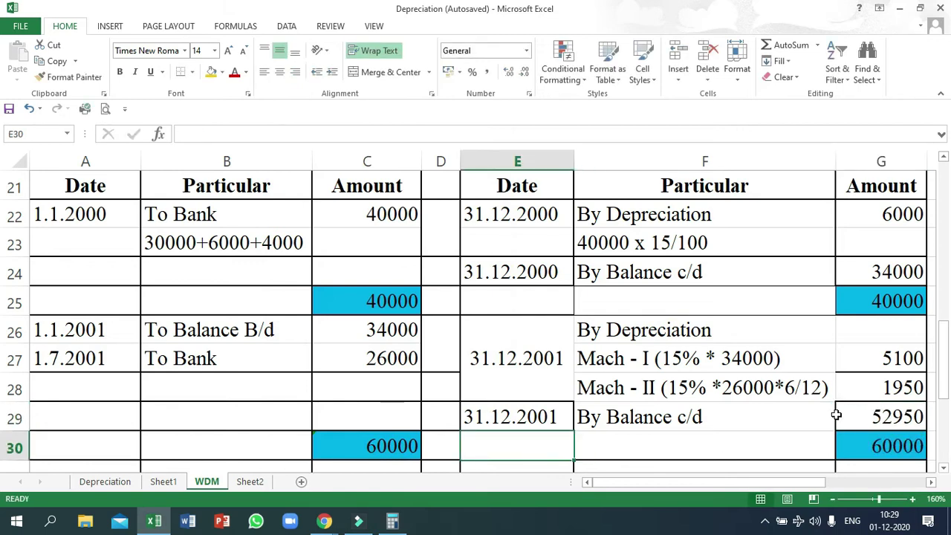
- Enter the 2002 opening balance in row 31: date 1.1.2002, particular "To Balance B/D" and amount 52950
{"action": "scroll", "coordinate": [676, 420], "scroll_direction": "down", "scroll_amount": 1}
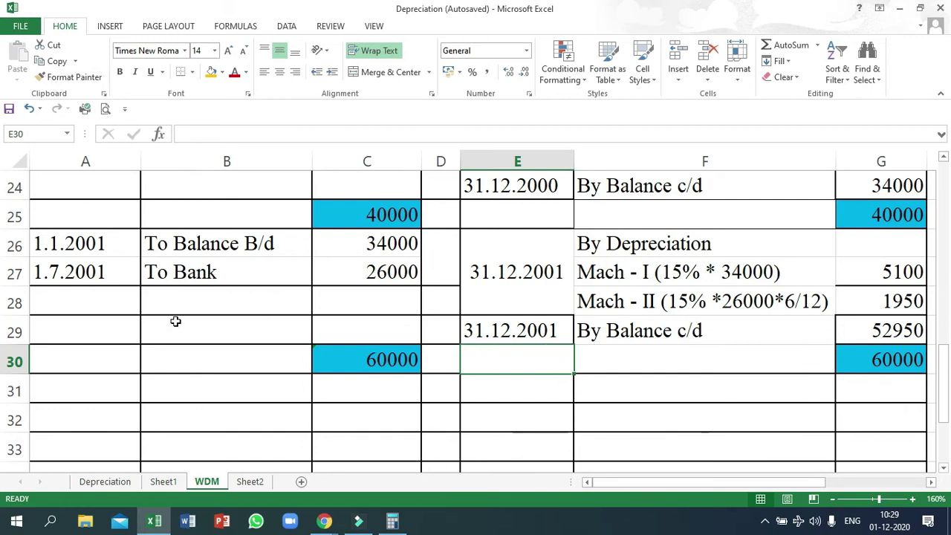
{"action": "left_click", "coordinate": [110, 388]}
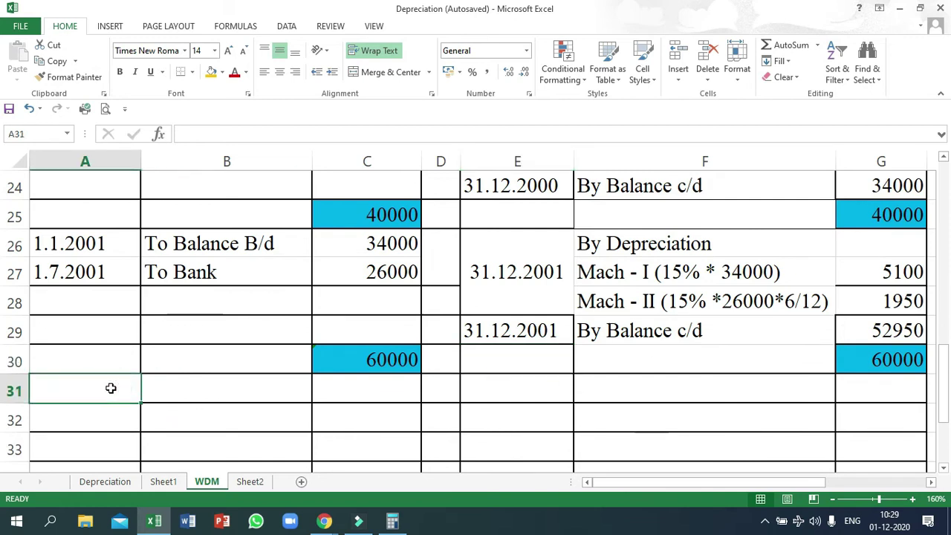
{"action": "type", "text": "1.1.2002"}
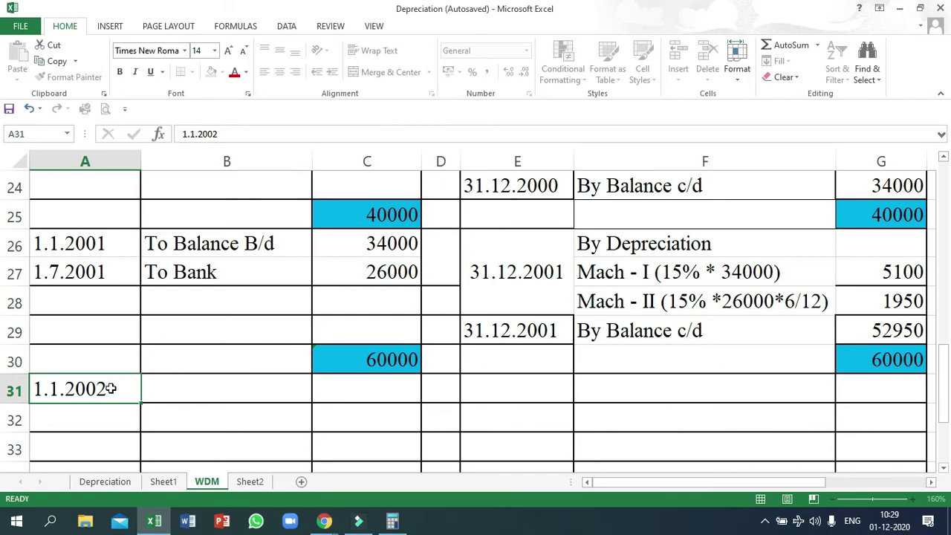
{"action": "key", "text": "Tab"}
{"action": "type", "text": "To"}
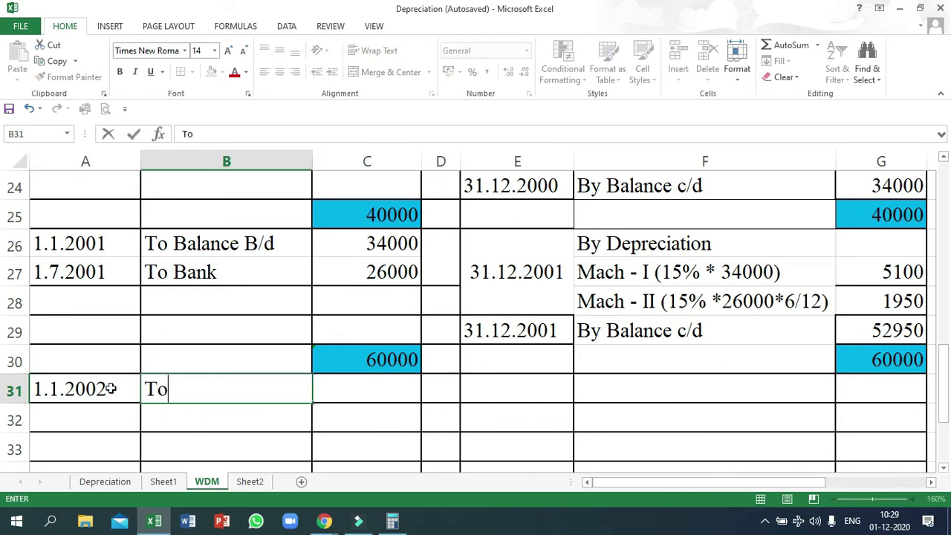
{"action": "type", "text": " Balannc"}
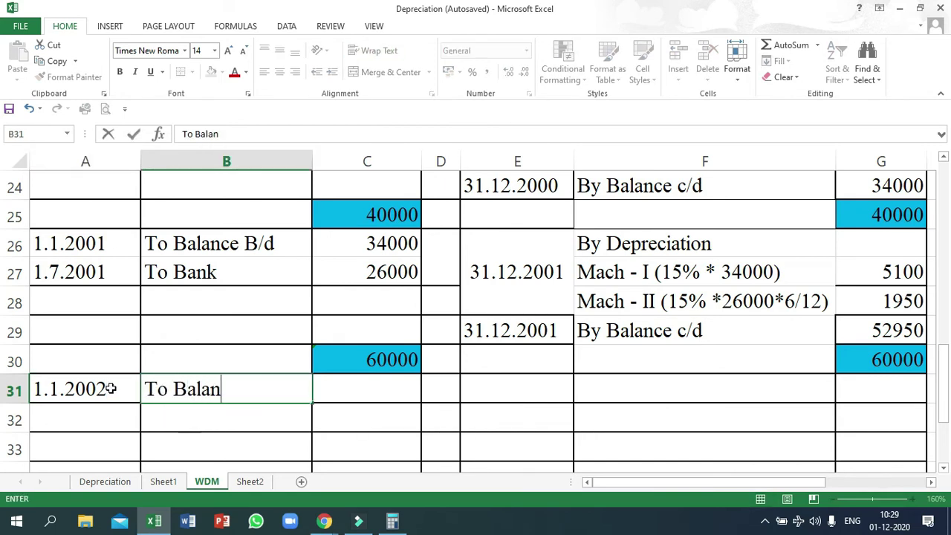
{"action": "key", "text": "BackSpace"}
{"action": "type", "text": "v"}
{"action": "key", "text": "BackSpace"}
{"action": "type", "text": "ce B/D"}
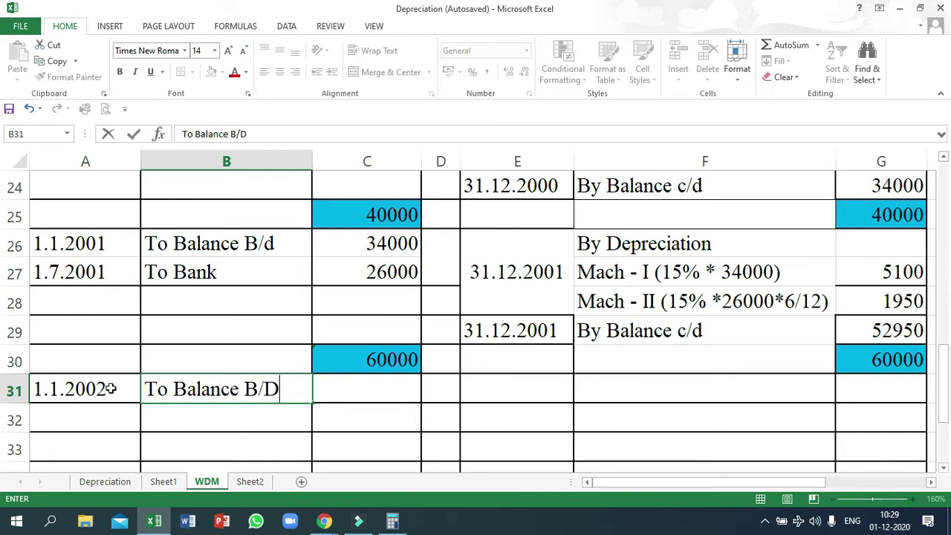
{"action": "key", "text": "Tab"}
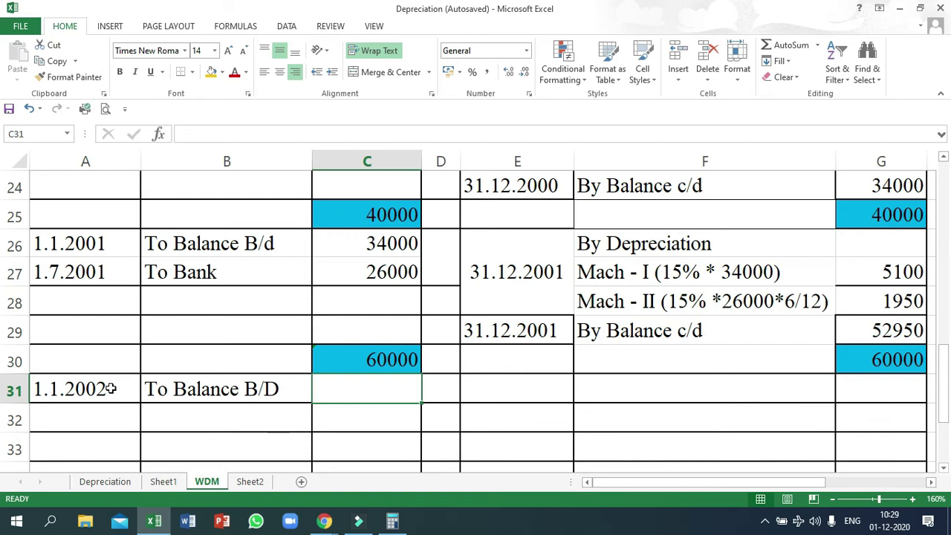
{"action": "type", "text": "52950"}
{"action": "key", "text": "Return"}
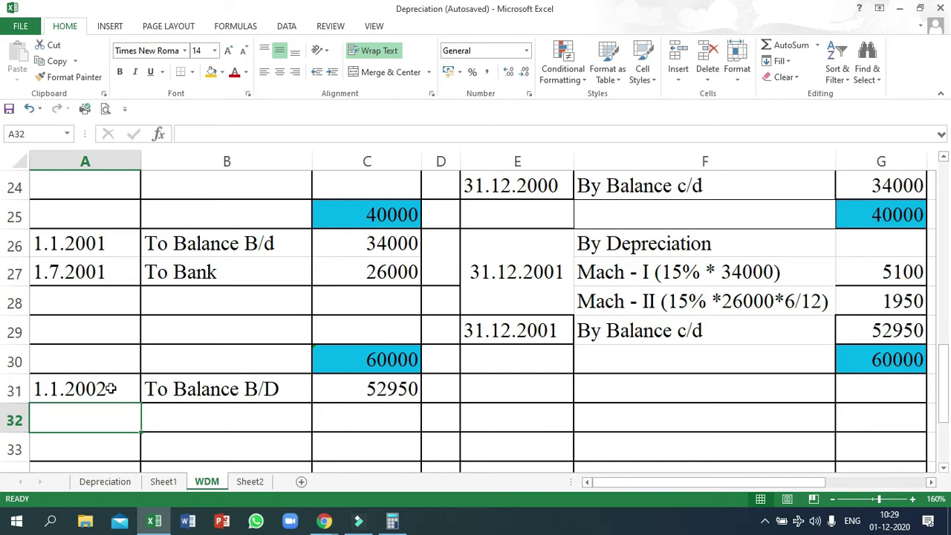
- Record the third machine's purchase in row 32 with date 1.7.2002, particular "To Bank" and amount 25000, checking the problem text
{"action": "type", "text": "1.4."}
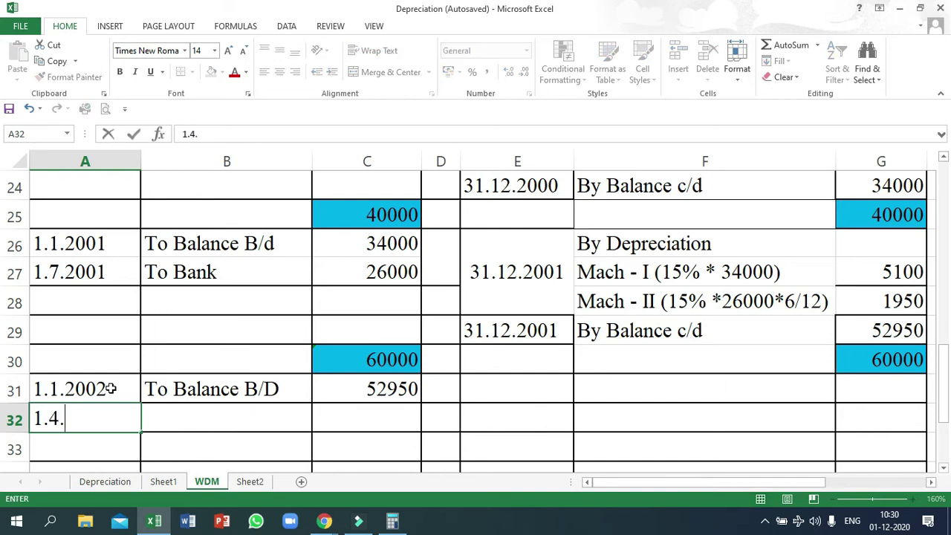
{"action": "key", "text": "BackSpace"}
{"action": "key", "text": "BackSpace"}
{"action": "scroll", "coordinate": [56, 402], "scroll_direction": "up", "scroll_amount": 2}
{"action": "scroll", "coordinate": [55, 401], "scroll_direction": "up", "scroll_amount": 6}
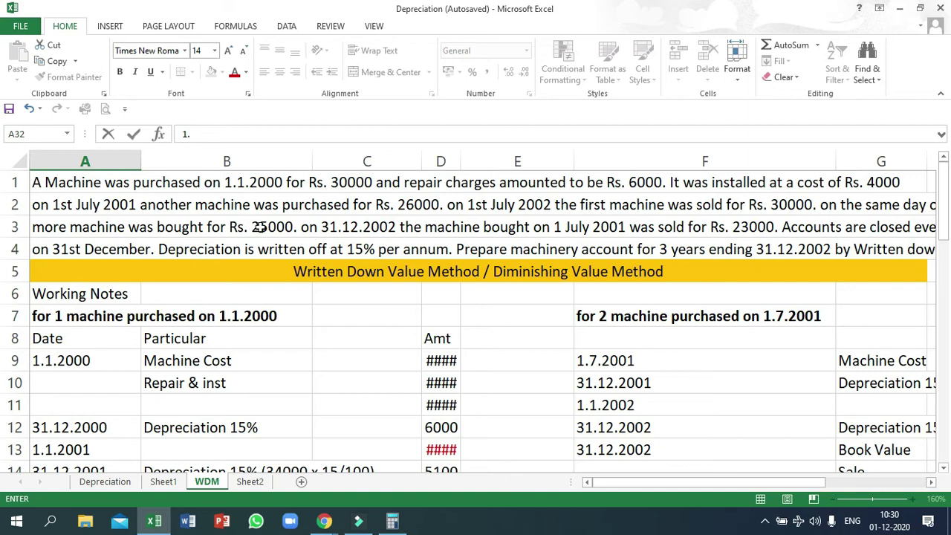
{"action": "scroll", "coordinate": [263, 227], "scroll_direction": "down", "scroll_amount": 8}
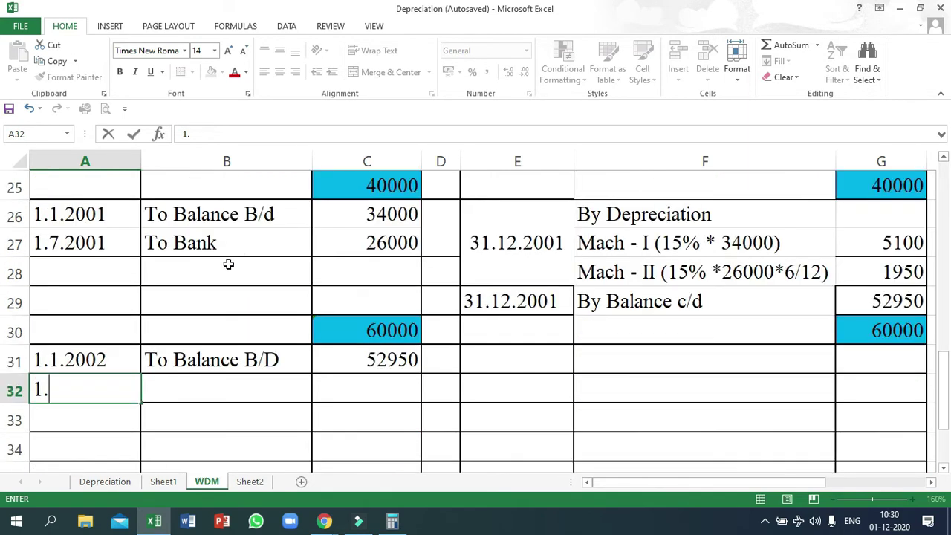
{"action": "type", "text": "7.2002"}
{"action": "key", "text": "Tab"}
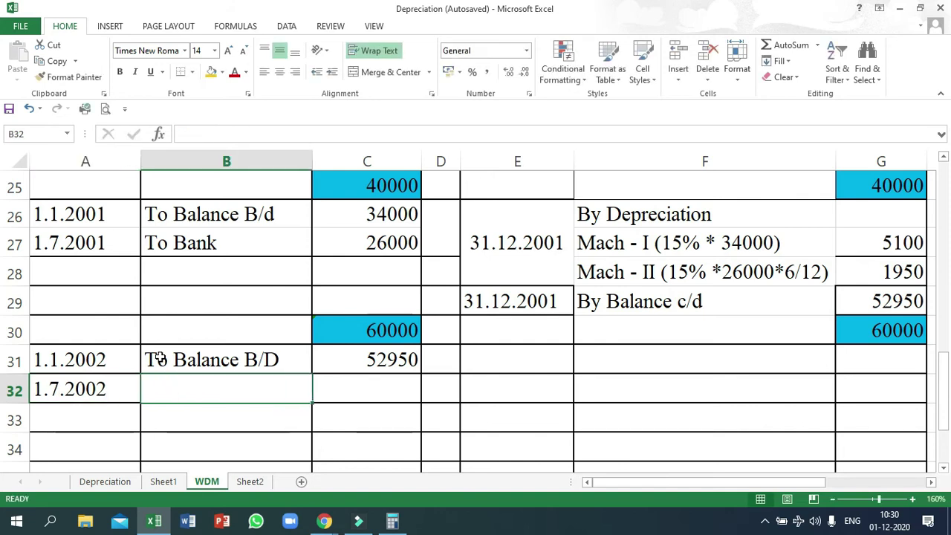
{"action": "type", "text": "To Bank"}
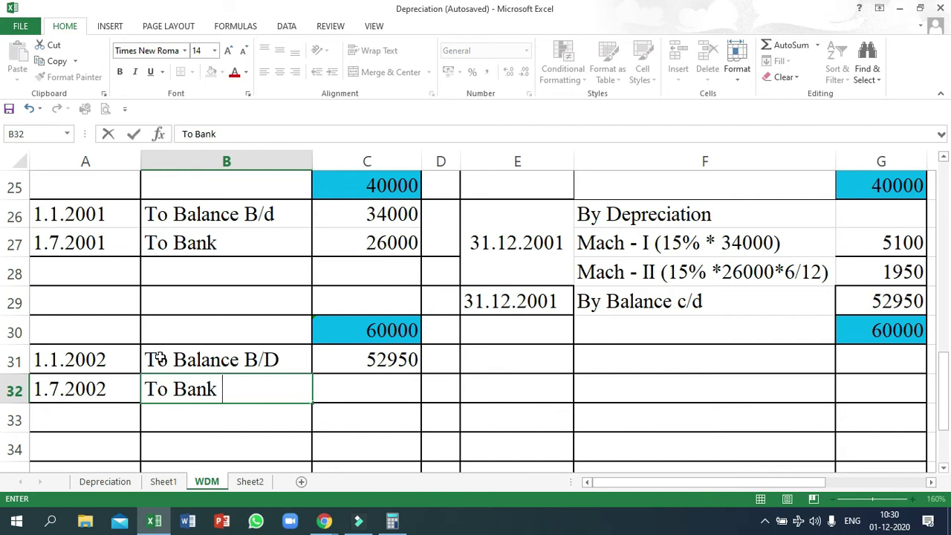
{"action": "key", "text": "Tab"}
{"action": "type", "text": "25000"}
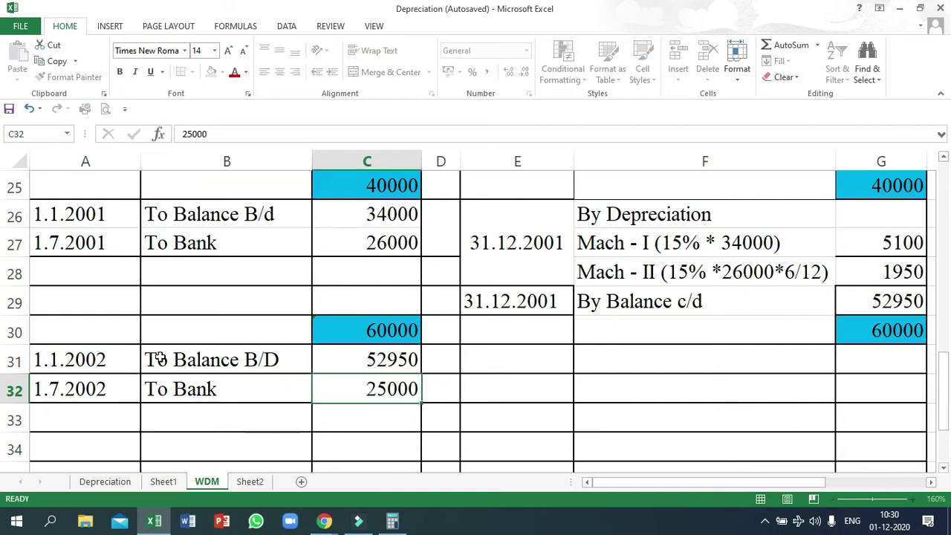
{"action": "key", "text": "Return"}
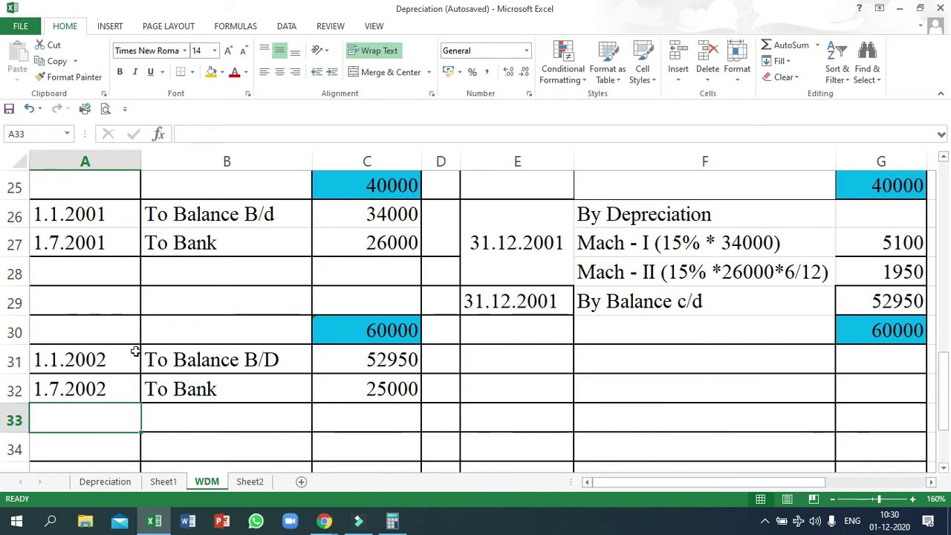
- Check the first machine's working notes, and enter 1.7.2002 in E31 and "By Depreciation (Mach - I)" in F31
{"action": "left_click", "coordinate": [505, 358]}
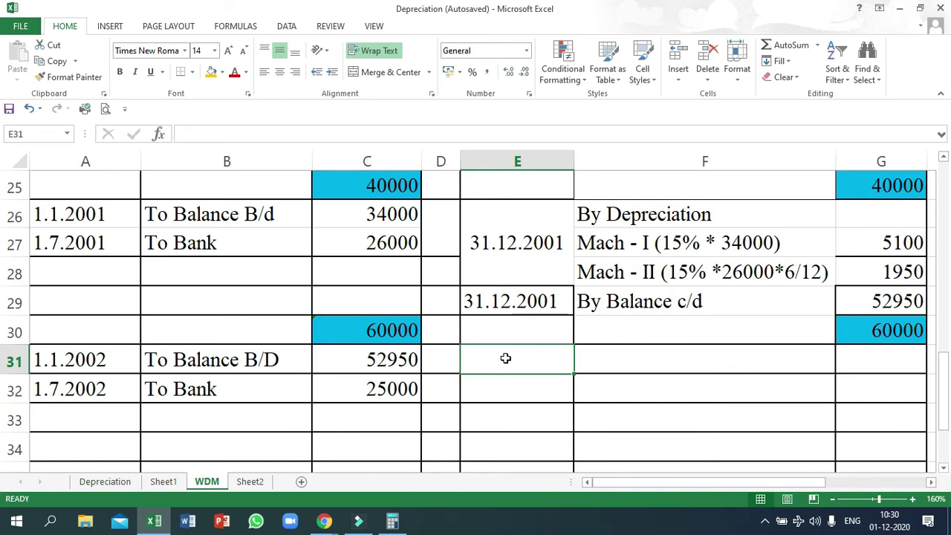
{"action": "scroll", "coordinate": [520, 334], "scroll_direction": "up", "scroll_amount": 8}
{"action": "scroll", "coordinate": [410, 361], "scroll_direction": "down", "scroll_amount": 2}
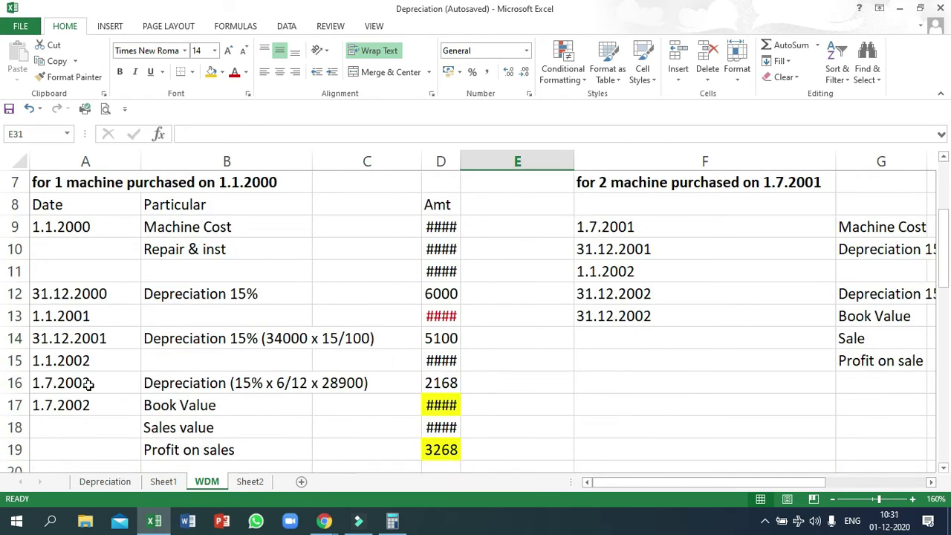
{"action": "scroll", "coordinate": [557, 372], "scroll_direction": "down", "scroll_amount": 6}
{"action": "left_click", "coordinate": [500, 364]}
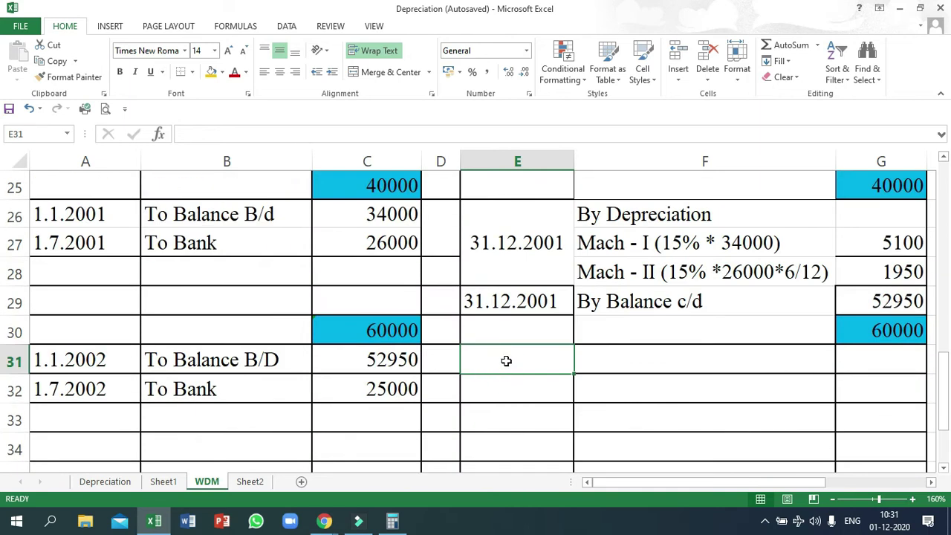
{"action": "type", "text": "1.7.2002"}
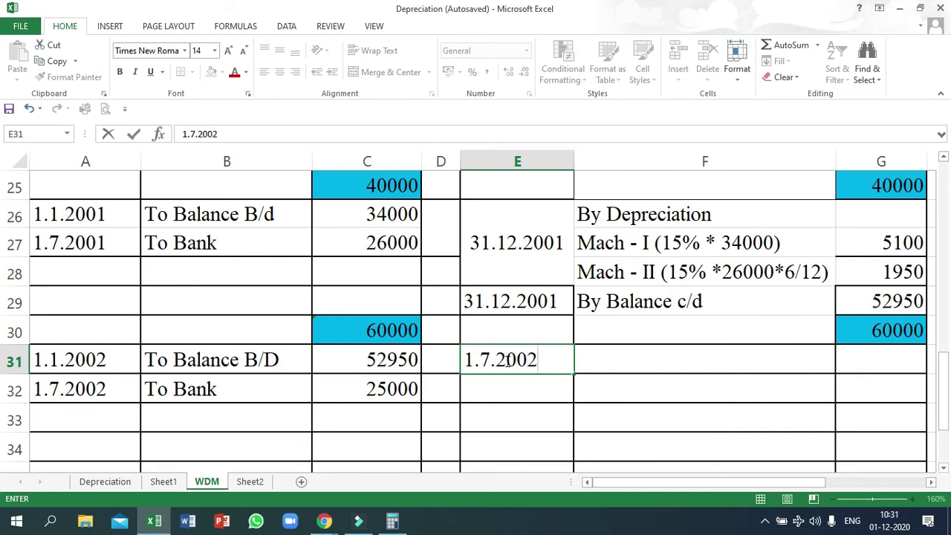
{"action": "key", "text": "Tab"}
{"action": "type", "text": "By De"}
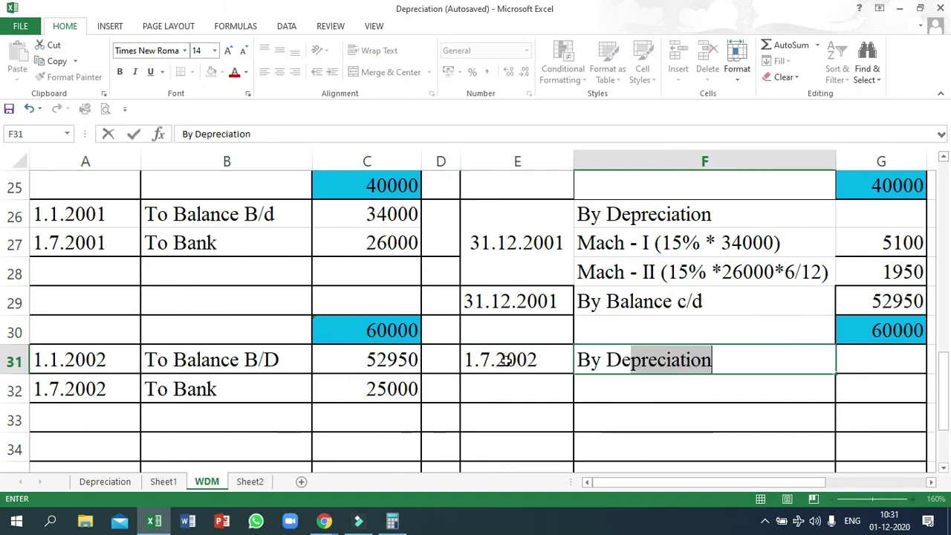
{"action": "key", "text": "ctrl+Return"}
{"action": "key", "text": "End"}
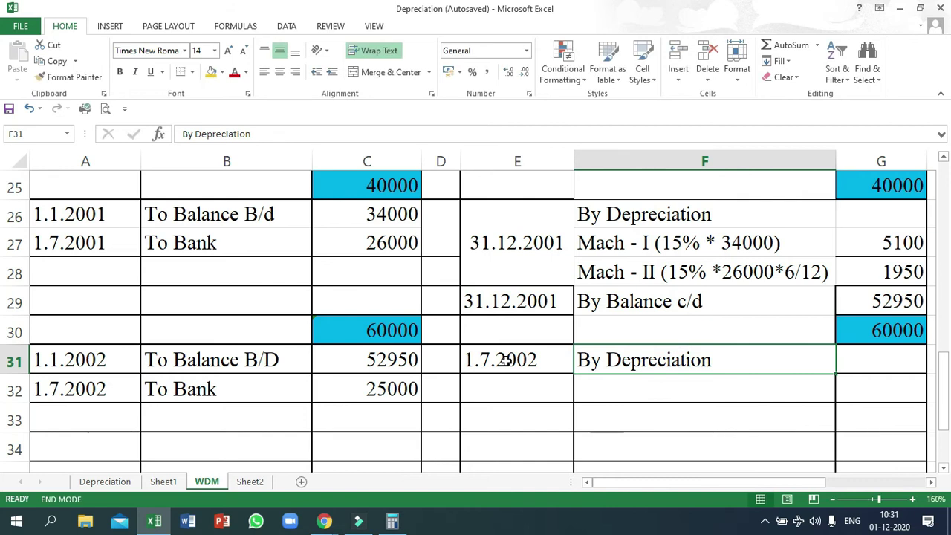
{"action": "key", "text": "F2"}
{"action": "type", "text": "(Mach "}
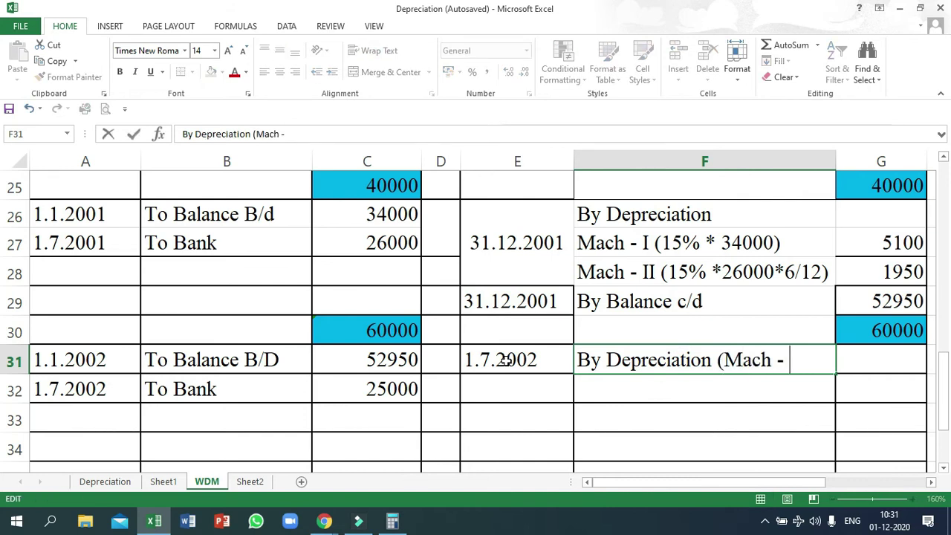
{"action": "type", "text": "- I)"}
{"action": "left_click", "coordinate": [513, 389]}
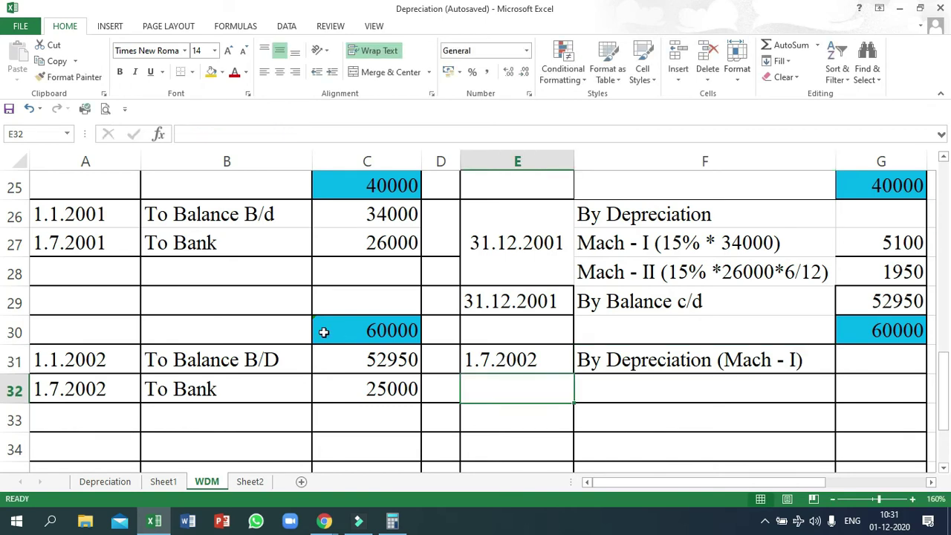
- Look up the first machine's six-month depreciation in the working notes and enter 2168 as its amount in G31
{"action": "scroll", "coordinate": [260, 312], "scroll_direction": "up", "scroll_amount": 5}
{"action": "left_click", "coordinate": [238, 331]}
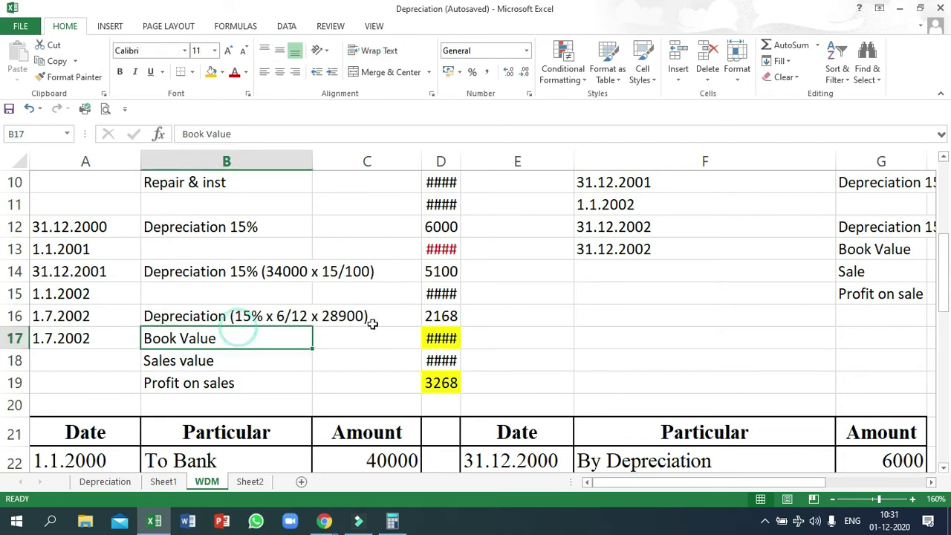
{"action": "left_click", "coordinate": [441, 317]}
{"action": "key", "text": "ctrl+c"}
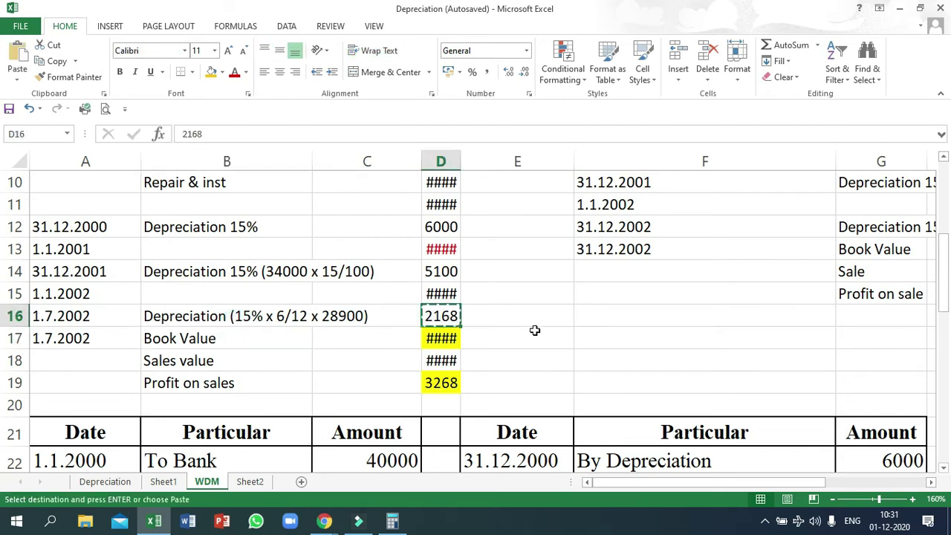
{"action": "scroll", "coordinate": [721, 400], "scroll_direction": "down", "scroll_amount": 7}
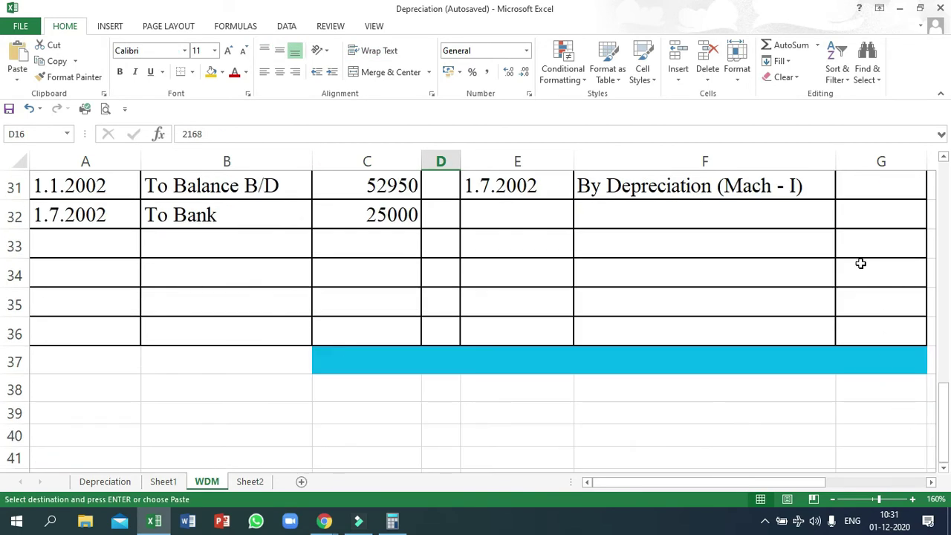
{"action": "scroll", "coordinate": [860, 260], "scroll_direction": "up", "scroll_amount": 1}
{"action": "left_click", "coordinate": [852, 271]}
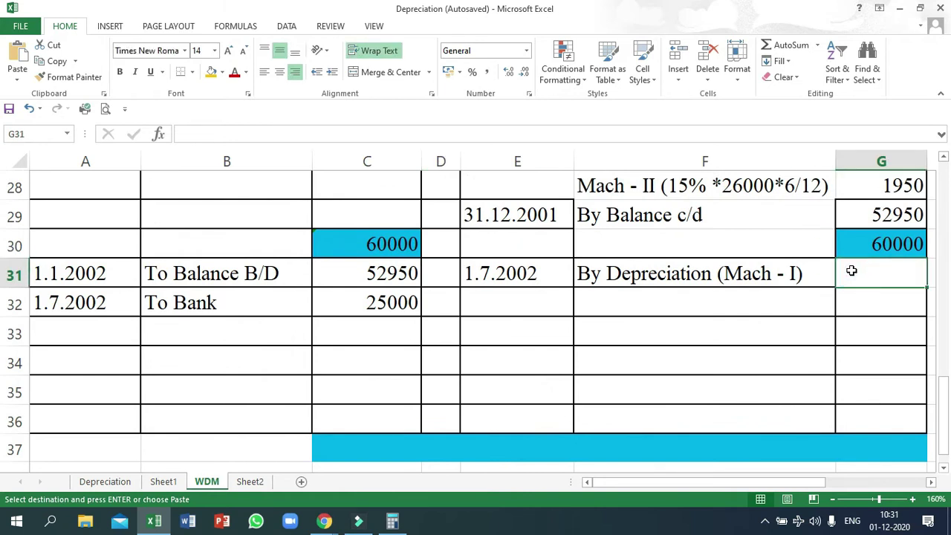
{"action": "type", "text": "26"}
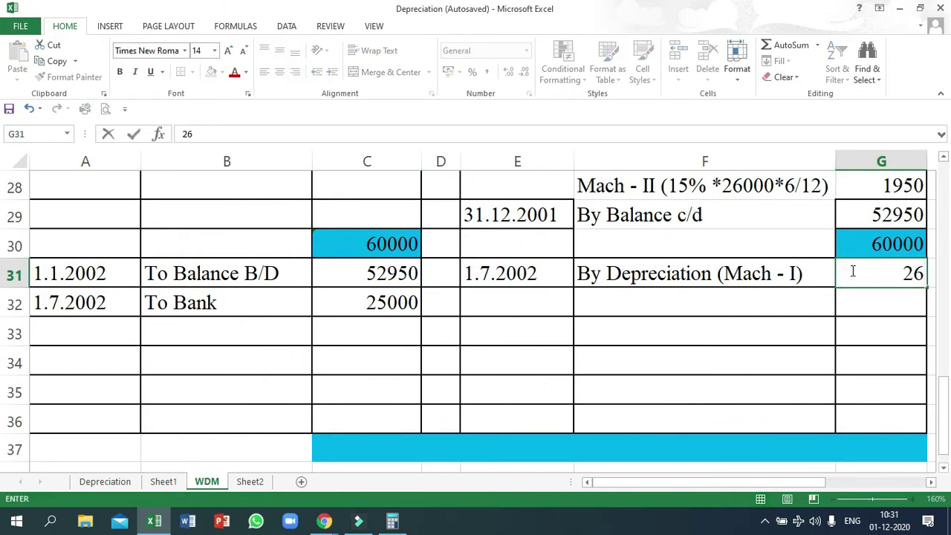
{"action": "key", "text": "BackSpace"}
{"action": "type", "text": "168"}
{"action": "key", "text": "Return"}
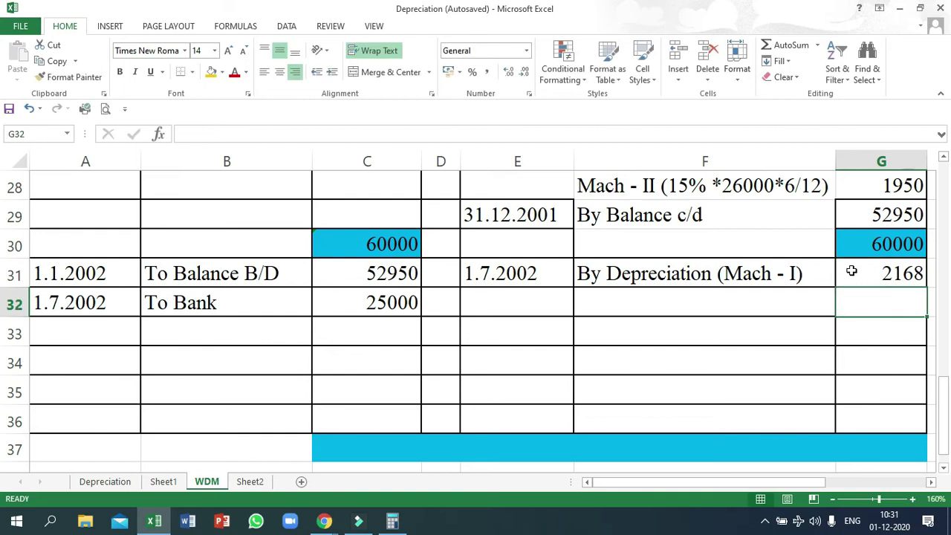
- Recheck the first machine's depreciation in the working notes, and enter 1.7.2002 in E32 and "By Bank (Sales)" in F32
{"action": "scroll", "coordinate": [851, 271], "scroll_direction": "up", "scroll_amount": 3}
{"action": "left_click", "coordinate": [852, 271]}
{"action": "scroll", "coordinate": [852, 271], "scroll_direction": "up", "scroll_amount": 1}
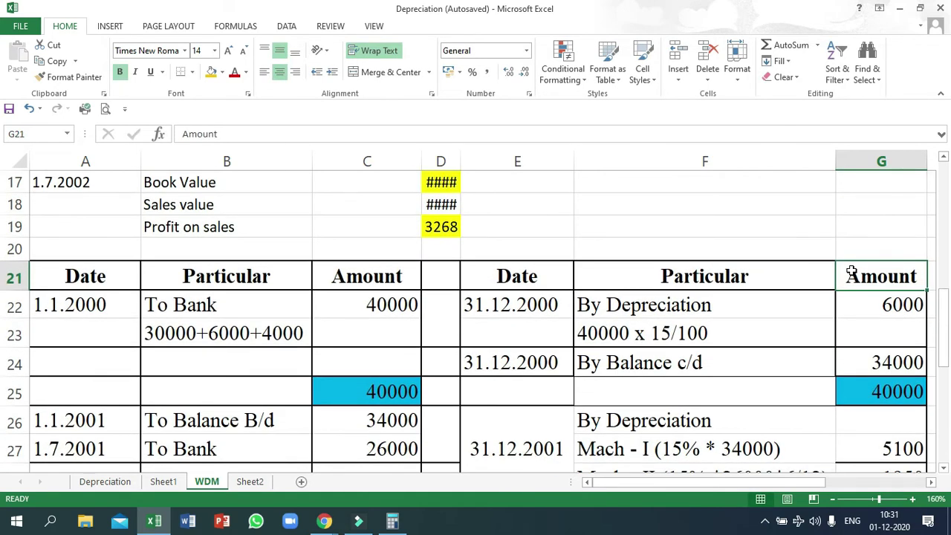
{"action": "scroll", "coordinate": [851, 274], "scroll_direction": "up", "scroll_amount": 2}
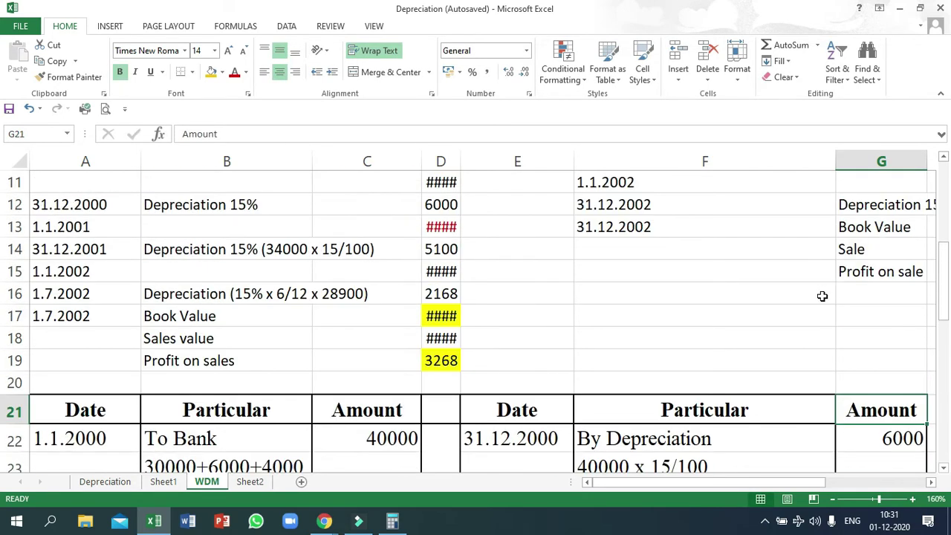
{"action": "left_click", "coordinate": [453, 295]}
{"action": "scroll", "coordinate": [627, 261], "scroll_direction": "down", "scroll_amount": 5}
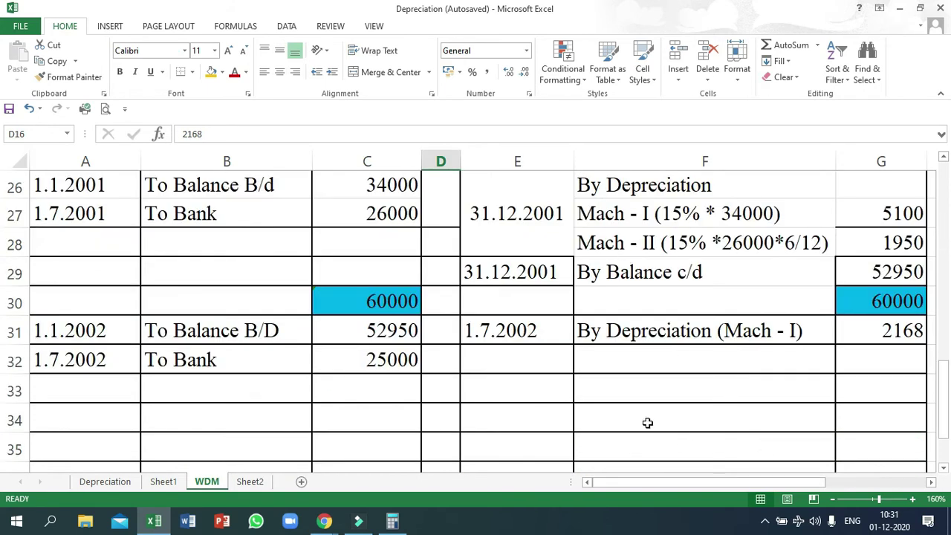
{"action": "left_click", "coordinate": [496, 363]}
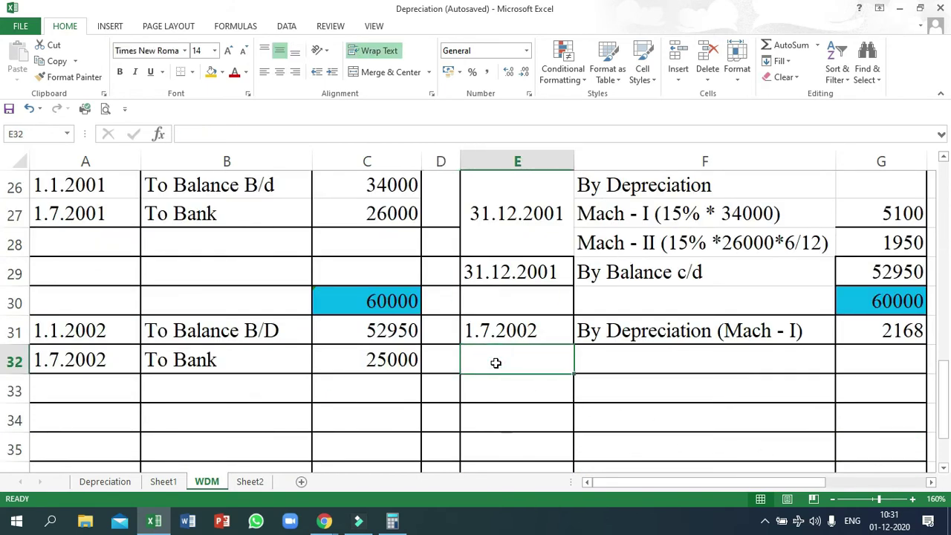
{"action": "type", "text": "1.7.2002"}
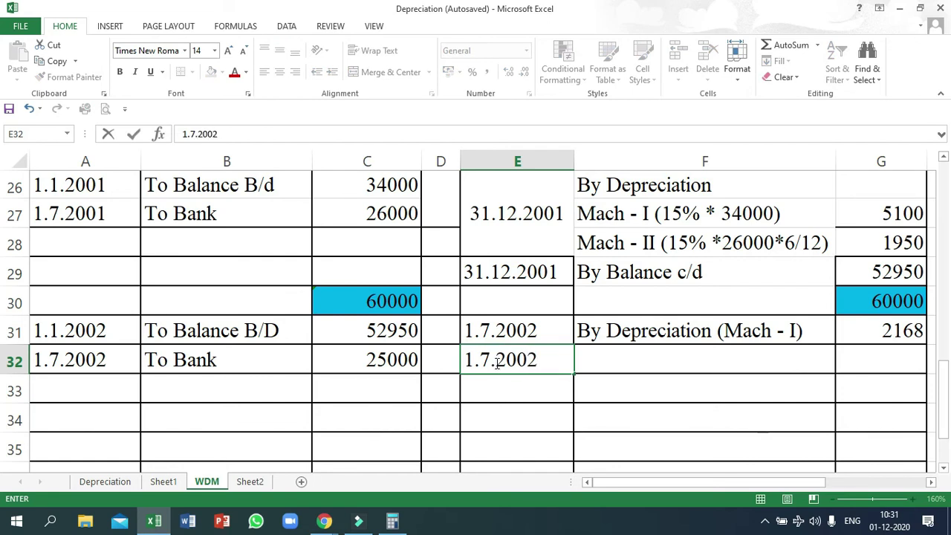
{"action": "key", "text": "Tab"}
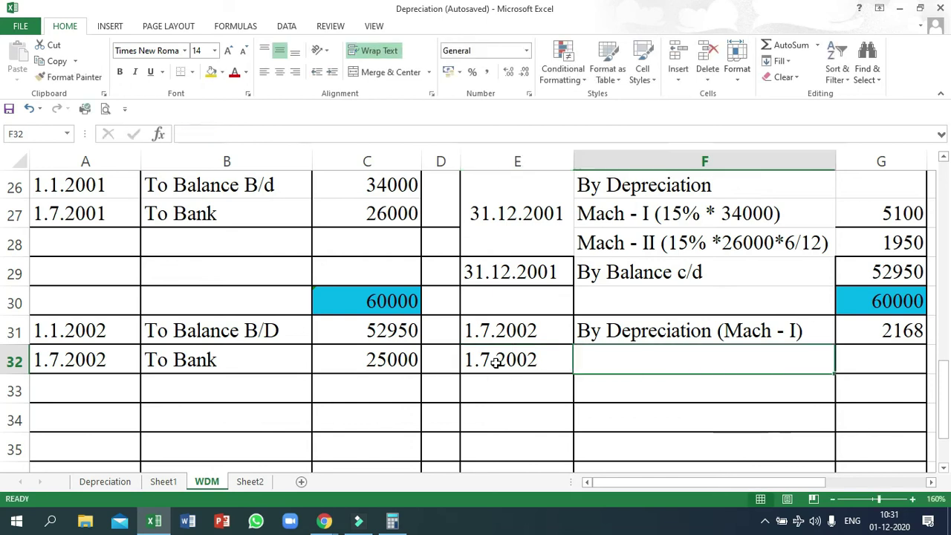
{"action": "type", "text": "By B"}
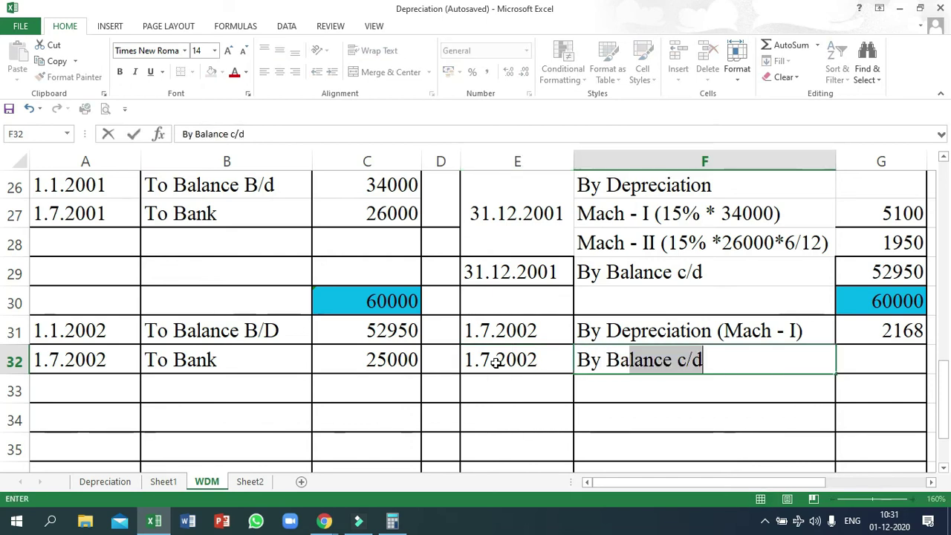
{"action": "type", "text": "ank (Sales)"}
{"action": "key", "text": "Tab"}
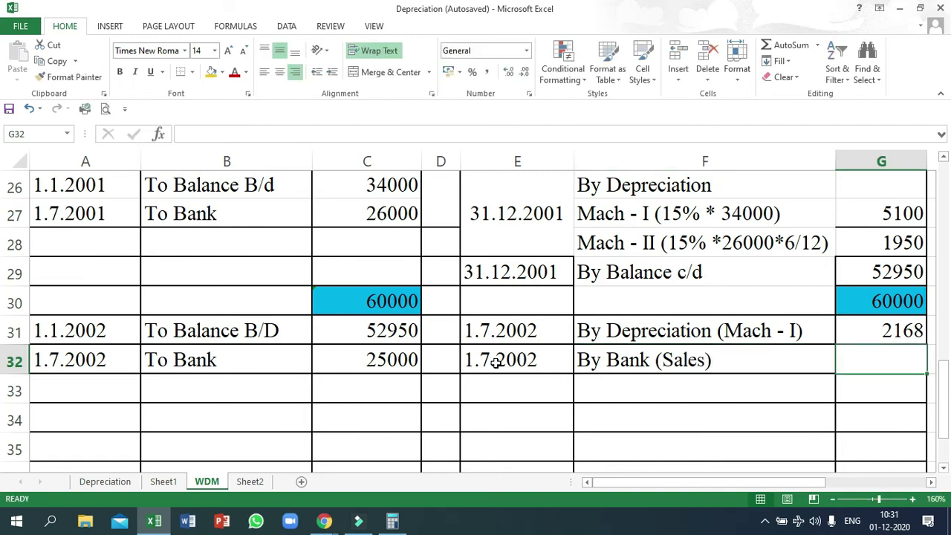
- Widen column D so the working-note figures are readable, and enter the sales value 30000 in G32
{"action": "scroll", "coordinate": [301, 347], "scroll_direction": "up", "scroll_amount": 4}
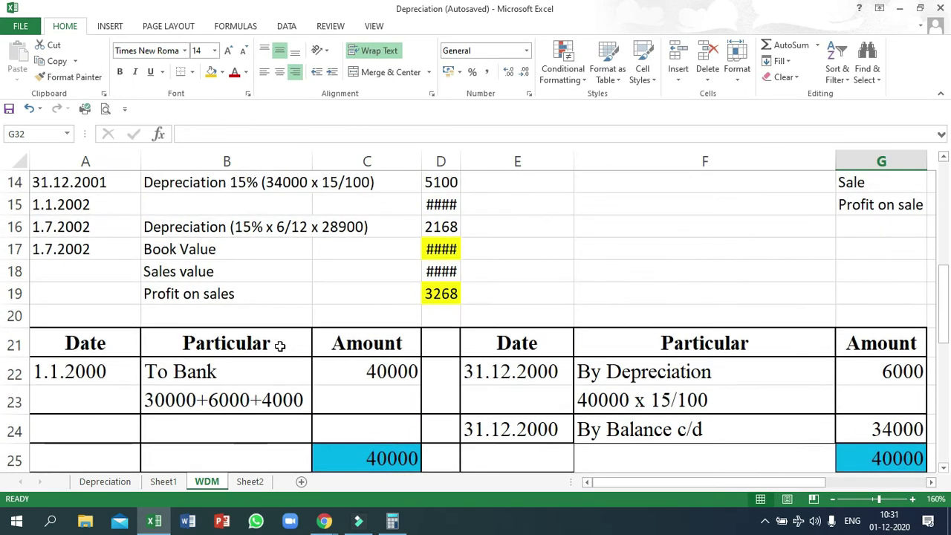
{"action": "left_click_drag", "start_coordinate": [461, 159], "coordinate": [469, 159]}
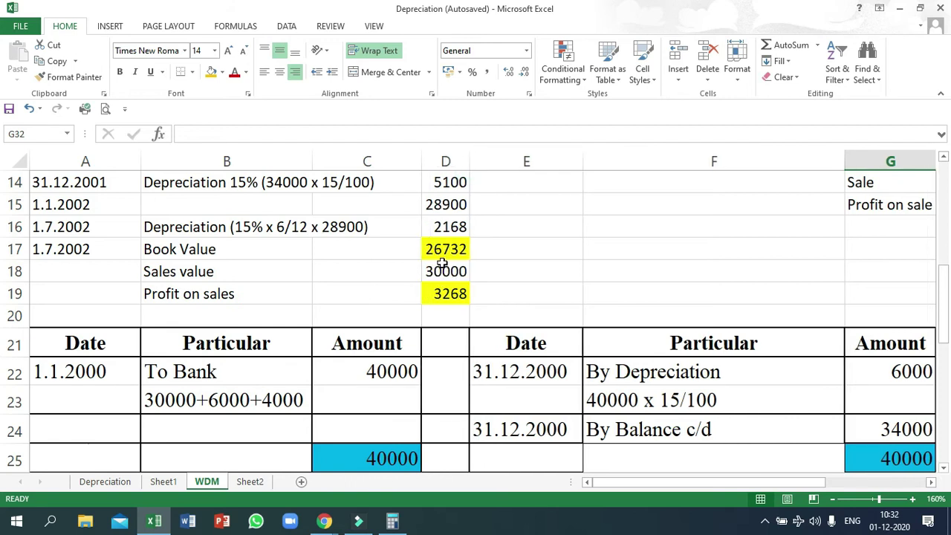
{"action": "scroll", "coordinate": [803, 369], "scroll_direction": "down", "scroll_amount": 3}
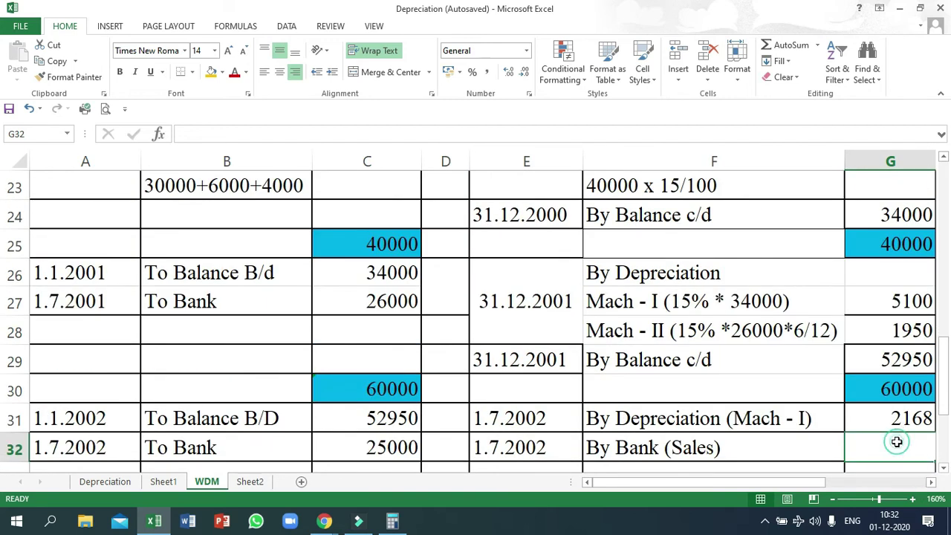
{"action": "type", "text": "300000"}
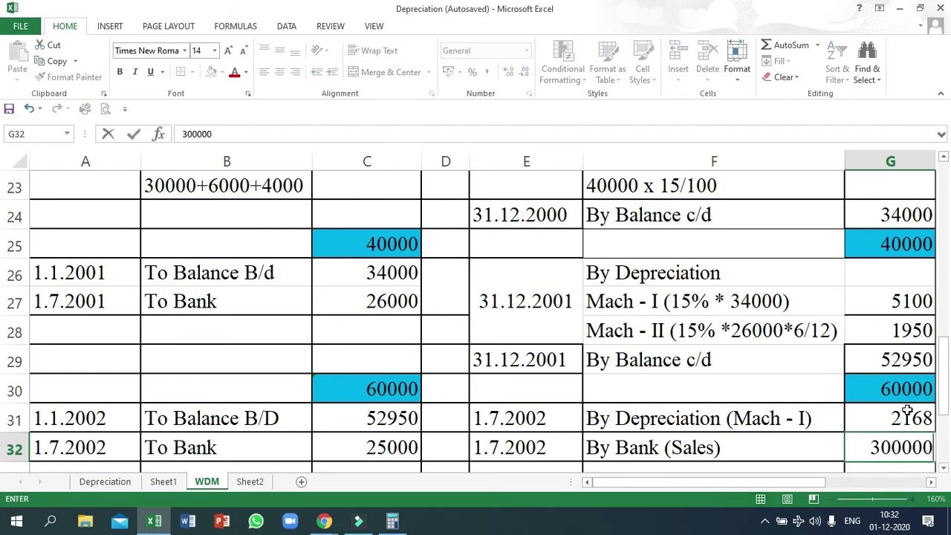
{"action": "key", "text": "Return"}
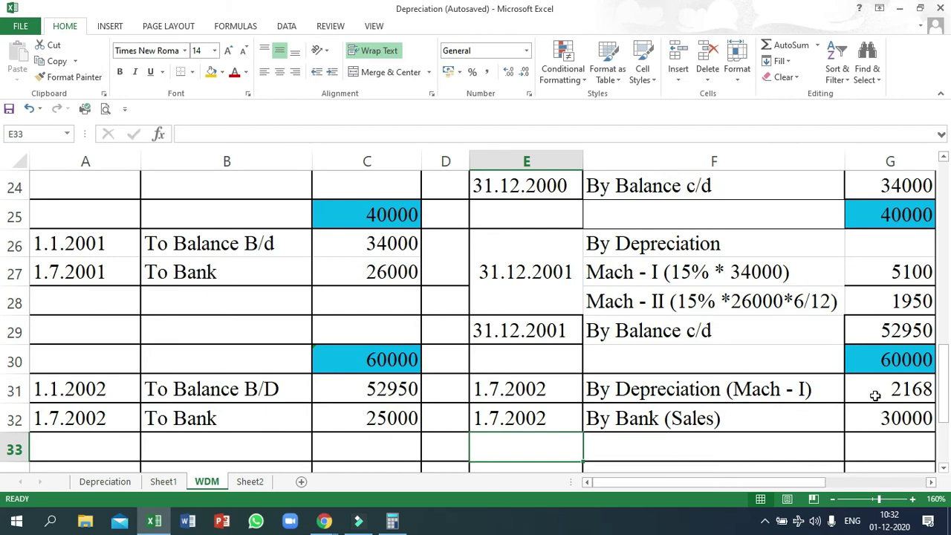
- Check the profit on sales in the working notes, and enter 1.7.2002 in A33 and "To Profit (Sales of mach - I" in B33
{"action": "scroll", "coordinate": [346, 275], "scroll_direction": "up", "scroll_amount": 4}
{"action": "left_click", "coordinate": [445, 338]}
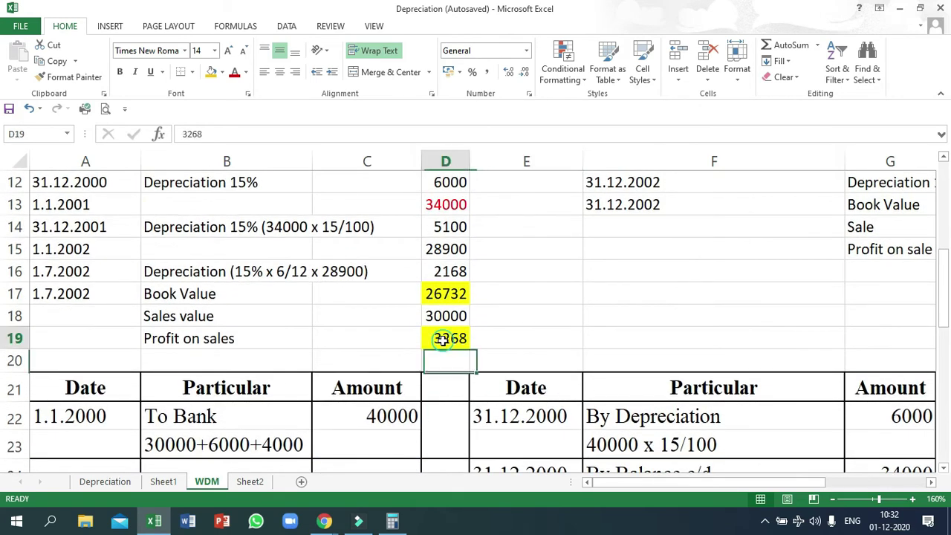
{"action": "scroll", "coordinate": [489, 338], "scroll_direction": "down", "scroll_amount": 5}
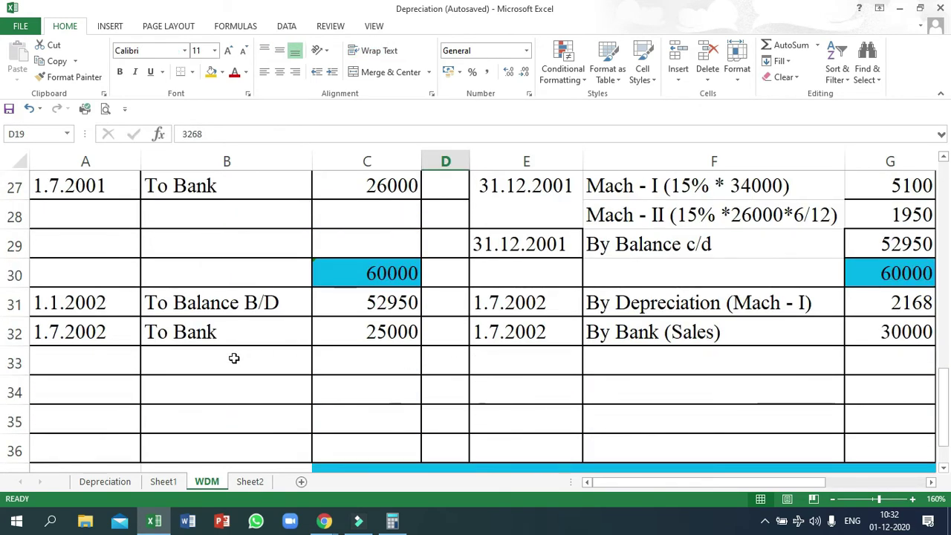
{"action": "left_click", "coordinate": [76, 365]}
{"action": "type", "text": "1.7"}
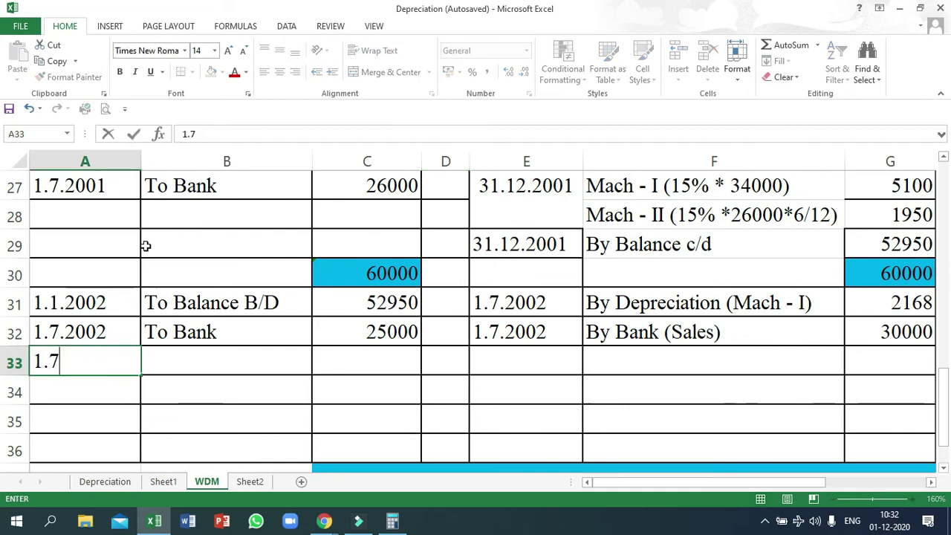
{"action": "type", "text": ".2002"}
{"action": "key", "text": "Tab"}
{"action": "type", "text": "T"}
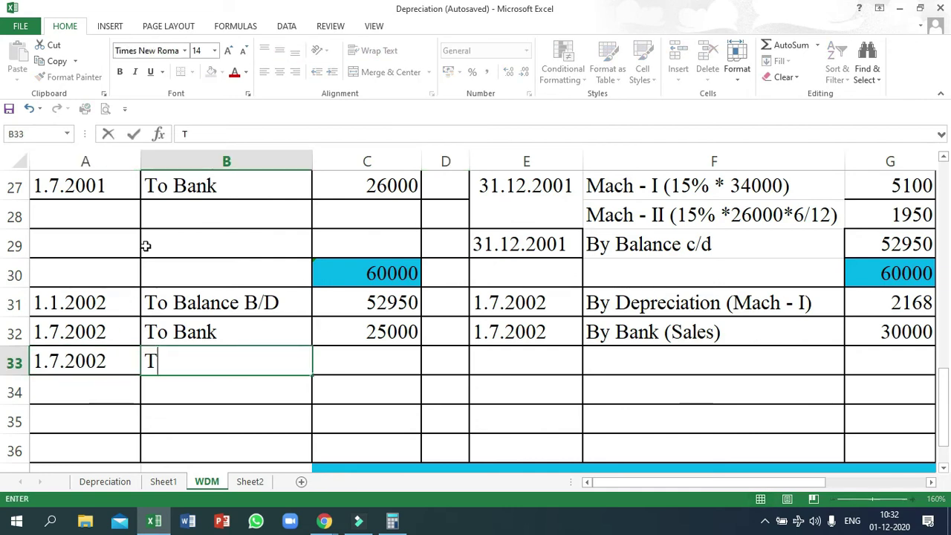
{"action": "type", "text": "o"}
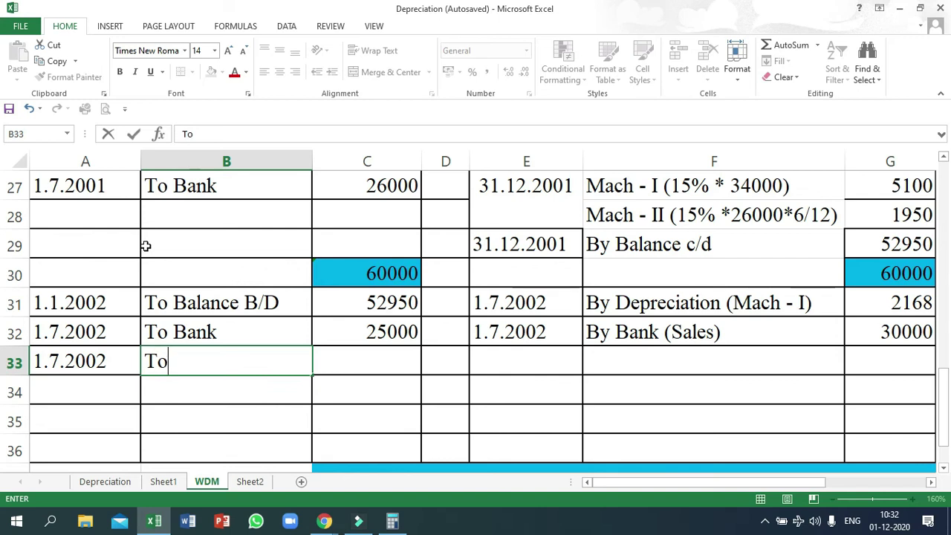
{"action": "type", "text": " Profit"}
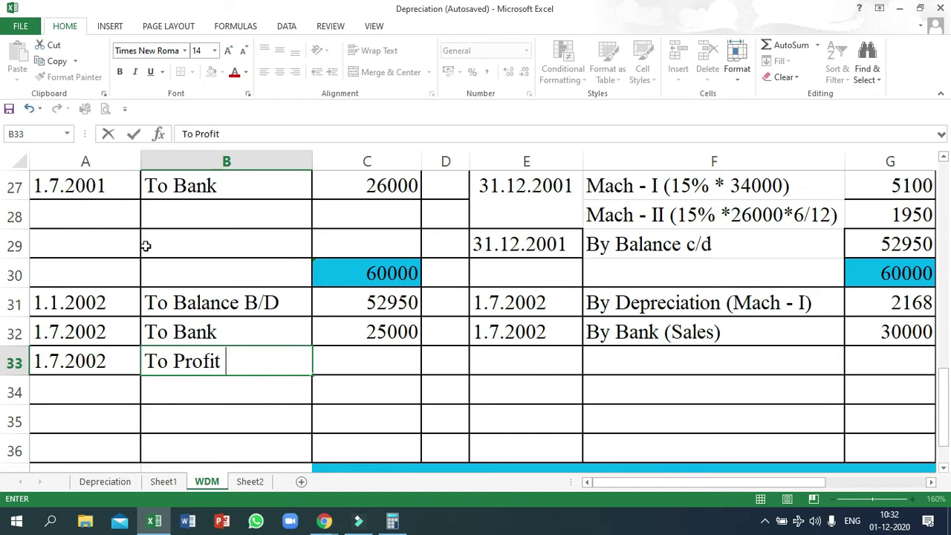
{"action": "type", "text": " (Sales o"}
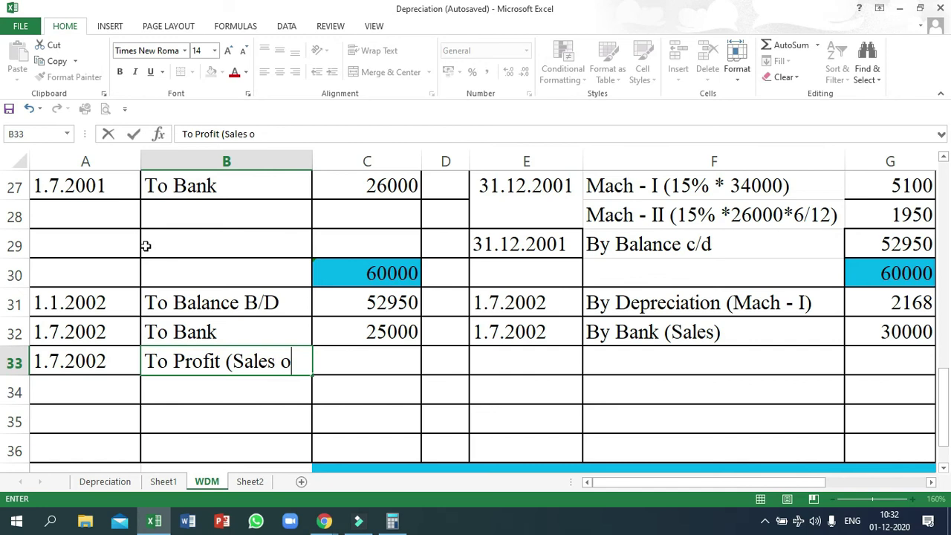
{"action": "type", "text": "f ma"}
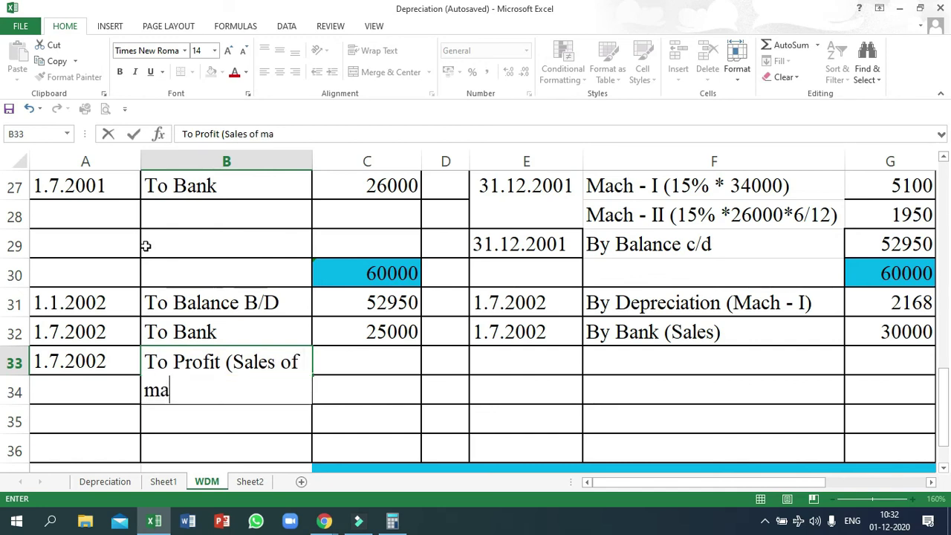
{"action": "type", "text": "ch - I"}
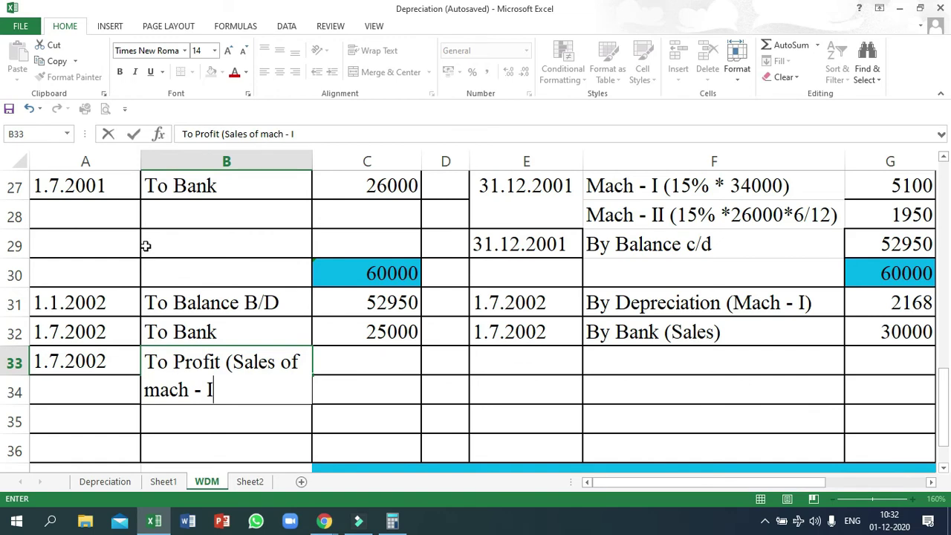
{"action": "key", "text": "Tab"}
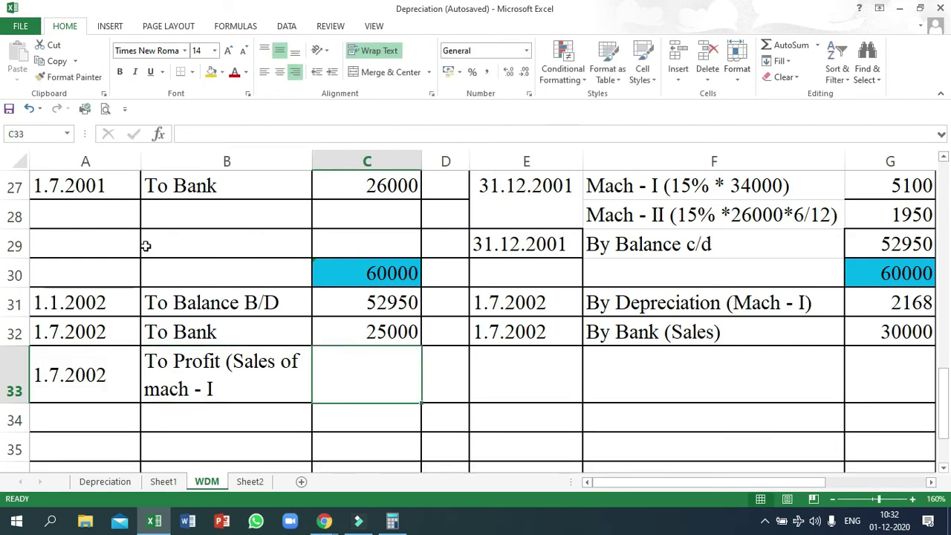
- Enter the first machine's profit on sales, 3268, as the amount in C33 after consulting the working notes
{"action": "scroll", "coordinate": [145, 246], "scroll_direction": "up", "scroll_amount": 4}
{"action": "scroll", "coordinate": [147, 248], "scroll_direction": "down", "scroll_amount": 2}
{"action": "scroll", "coordinate": [149, 249], "scroll_direction": "down", "scroll_amount": 2}
{"action": "type", "text": "3268"}
{"action": "key", "text": "Tab"}
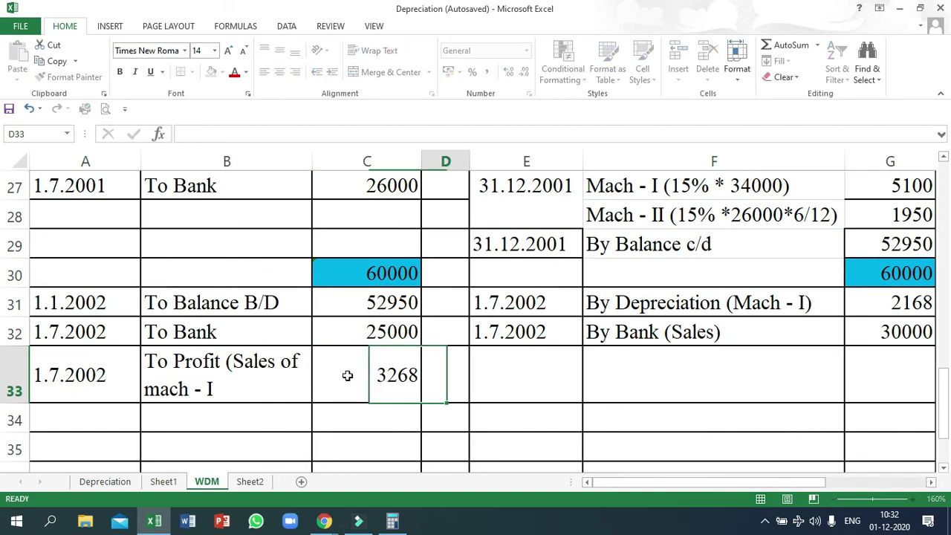
- Enter the year-end date 31.12.2002 in E33 on the credit side
{"action": "left_click", "coordinate": [639, 380]}
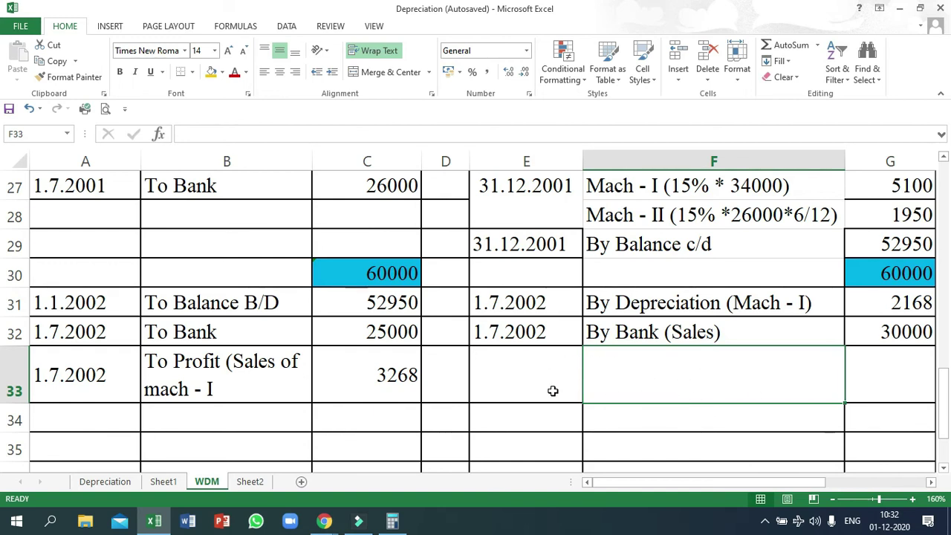
{"action": "left_click", "coordinate": [532, 362]}
{"action": "type", "text": "31.12.2002"}
{"action": "key", "text": "Tab"}
- Copy the depreciation particular from F31 into F33 and change it to "By Depreciation (Mach - II)"
{"action": "type", "text": "By"}
{"action": "left_click", "coordinate": [630, 309]}
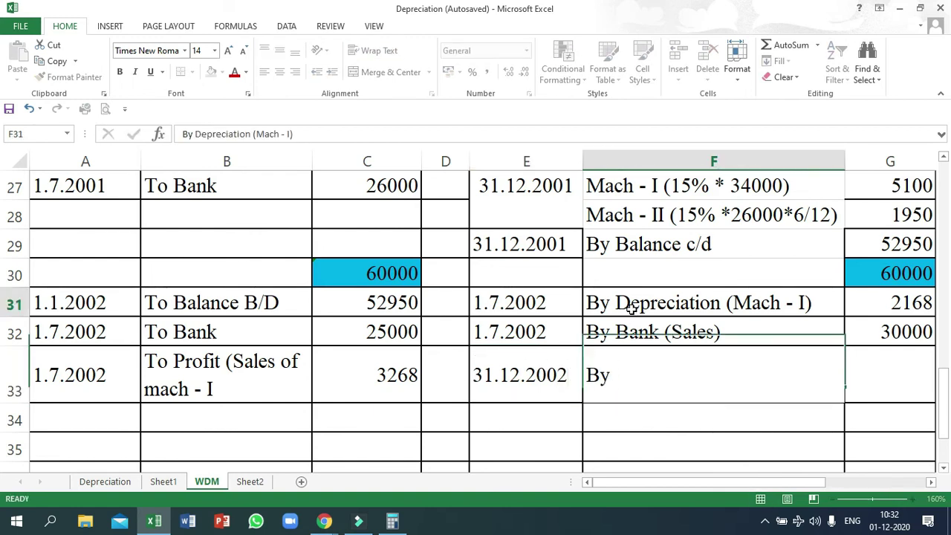
{"action": "key", "text": "ctrl+c"}
{"action": "left_click", "coordinate": [621, 374]}
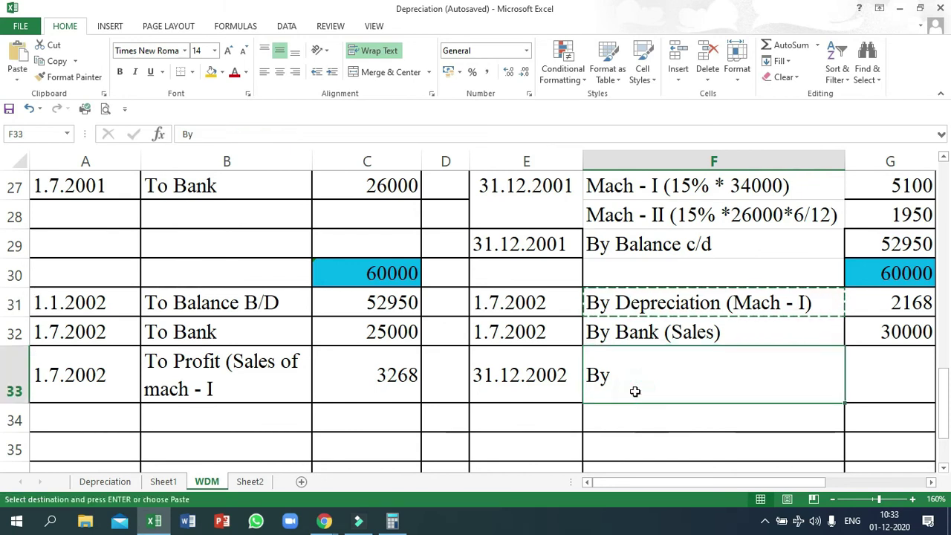
{"action": "key", "text": "ctrl+v"}
{"action": "double_click", "coordinate": [798, 375]}
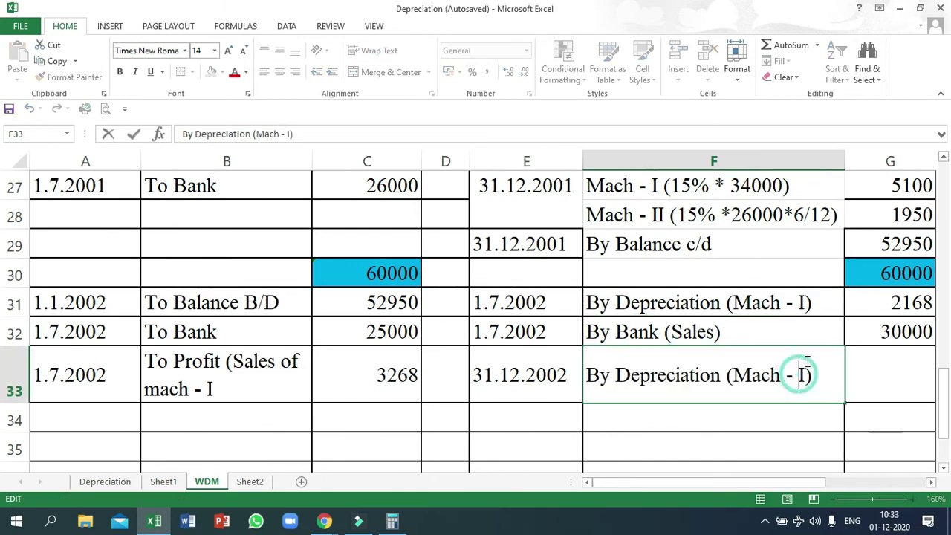
{"action": "type", "text": "I"}
{"action": "key", "text": "Tab"}
- Copy the second machine's 15% depreciation amount, 3608, from J12 in the working notes into G33
{"action": "scroll", "coordinate": [806, 362], "scroll_direction": "up", "scroll_amount": 5}
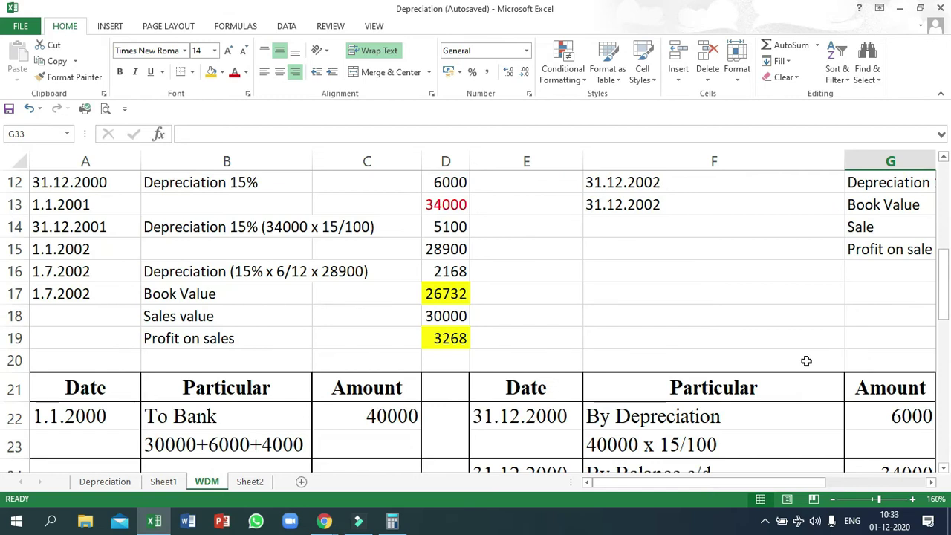
{"action": "left_click", "coordinate": [850, 248]}
{"action": "key", "text": "Right"}
{"action": "key", "text": "Right"}
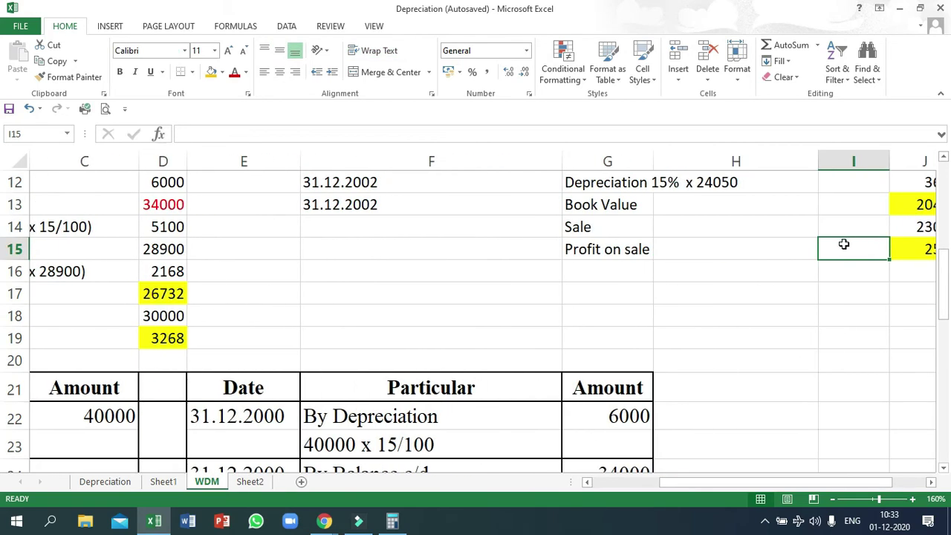
{"action": "key", "text": "Right"}
{"action": "left_click", "coordinate": [803, 180]}
{"action": "key", "text": "ctrl+c"}
{"action": "scroll", "coordinate": [617, 292], "scroll_direction": "down", "scroll_amount": 6}
{"action": "left_click", "coordinate": [479, 292]}
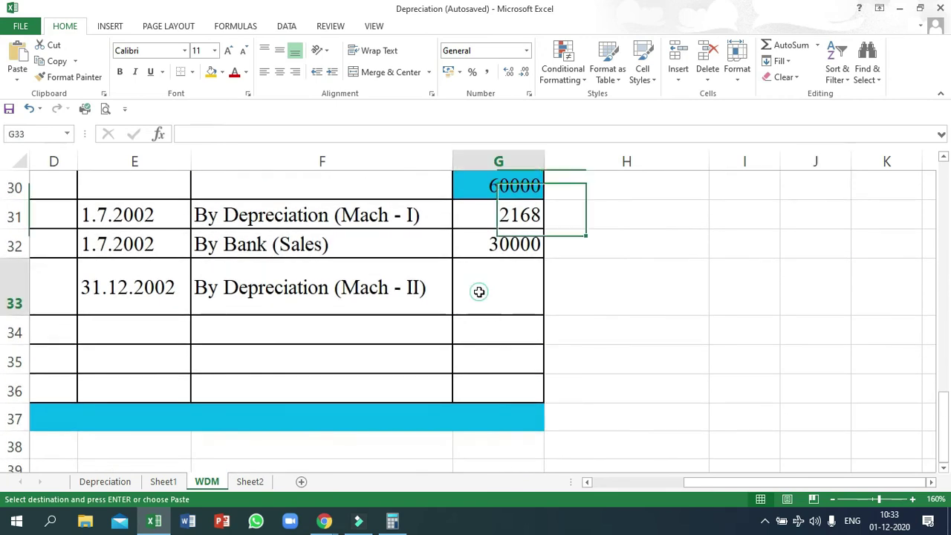
{"action": "key", "text": "Return"}
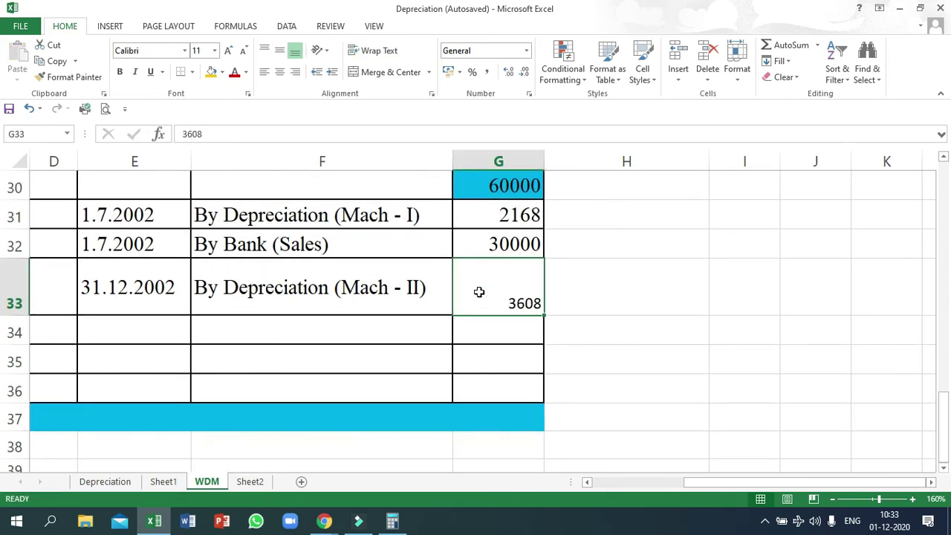
- Enter the date 31.12.2002 in E34 and the particular "By Bank (Sales)" in F34
{"action": "left_click", "coordinate": [134, 327]}
{"action": "type", "text": "3"}
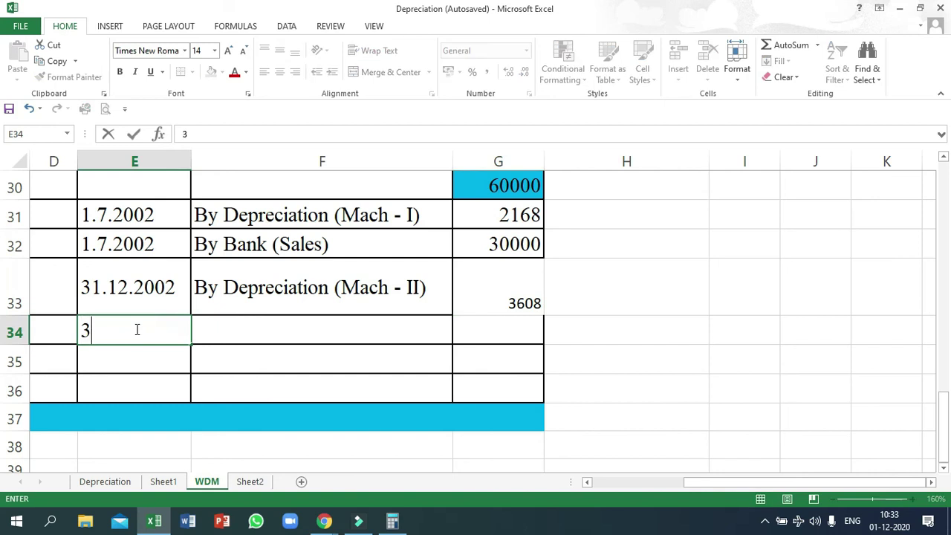
{"action": "type", "text": "1.12.20023"}
{"action": "key", "text": "BackSpace"}
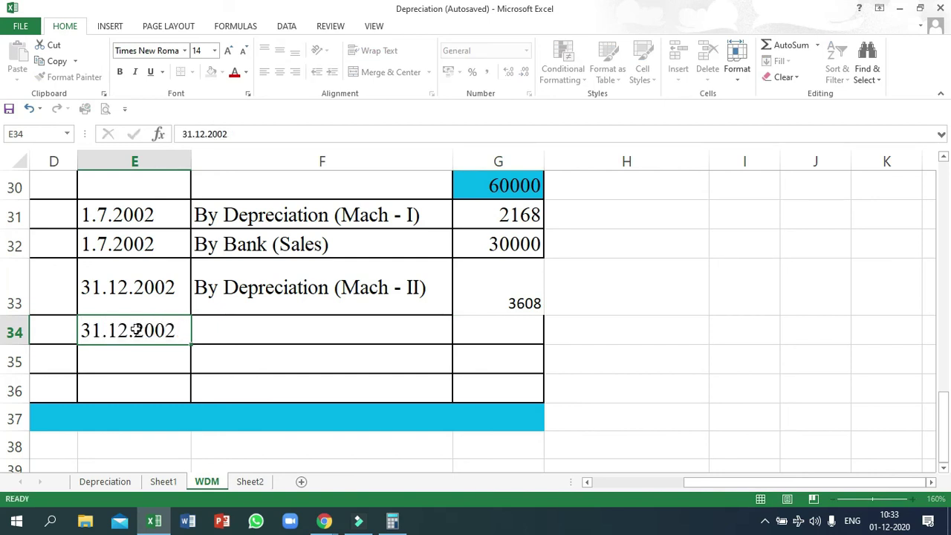
{"action": "key", "text": "Tab"}
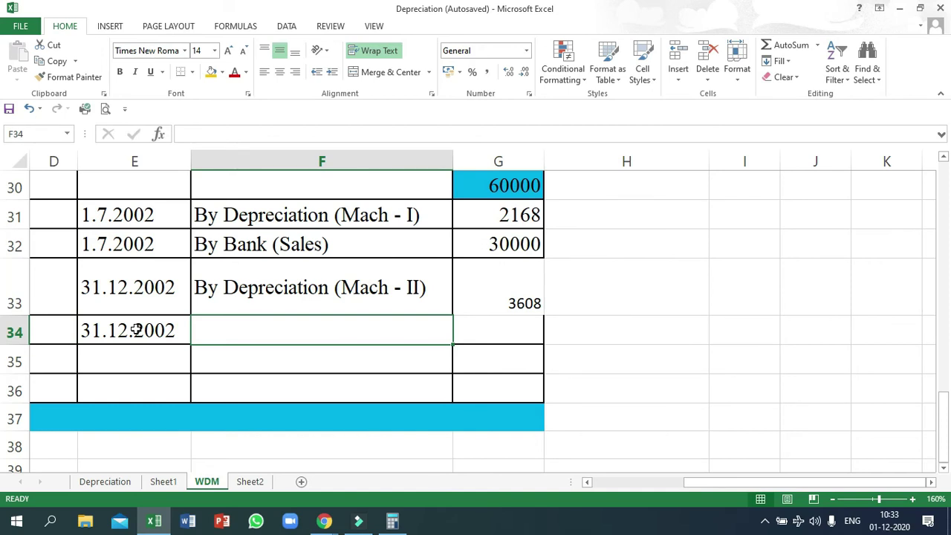
{"action": "type", "text": "By L"}
{"action": "type", "text": "le"}
{"action": "type", "text": "Ban"}
{"action": "key", "text": "Tab"}
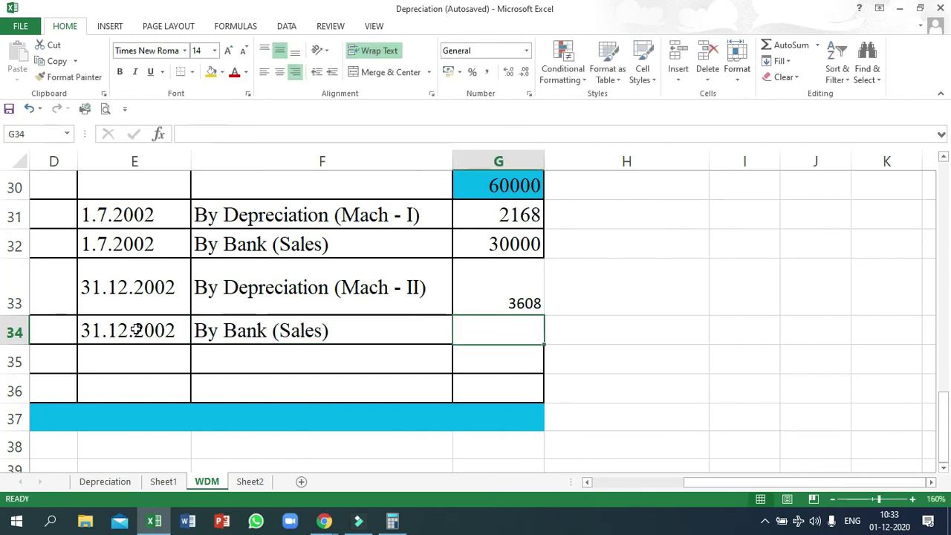
- Consult the second machine's sale value in the working notes and enter 23000 as the amount in G34
{"action": "left_click", "coordinate": [316, 335]}
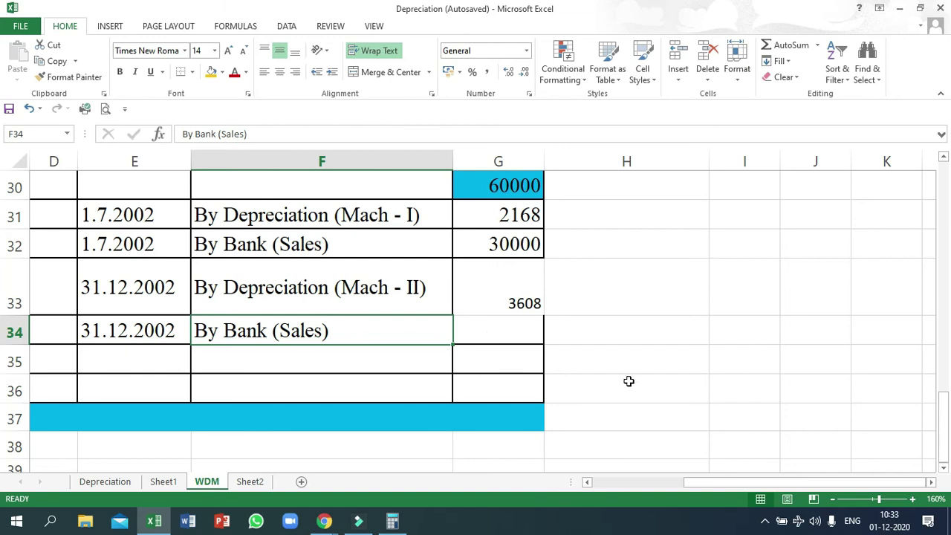
{"action": "scroll", "coordinate": [628, 381], "scroll_direction": "up", "scroll_amount": 6}
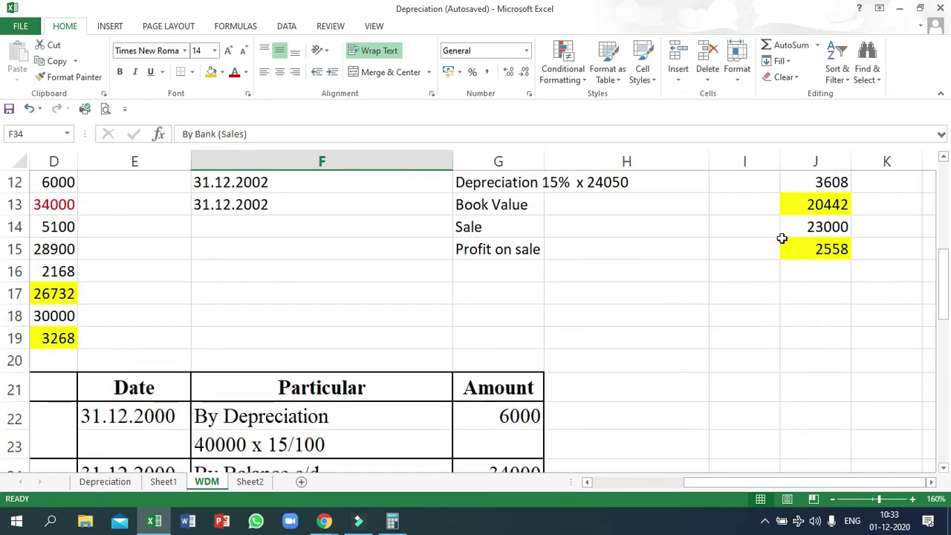
{"action": "scroll", "coordinate": [600, 318], "scroll_direction": "down", "scroll_amount": 6}
{"action": "left_click", "coordinate": [514, 334]}
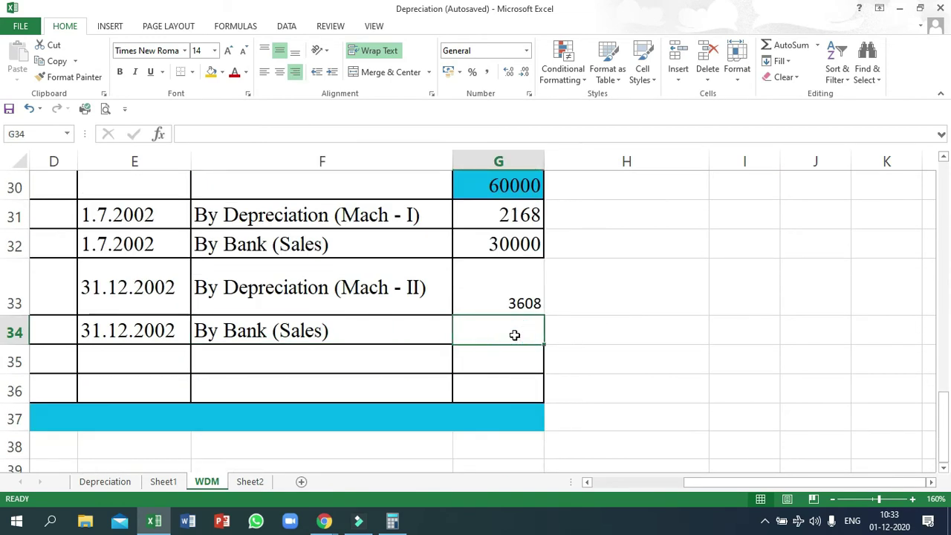
{"action": "type", "text": "23000"}
{"action": "key", "text": "Return"}
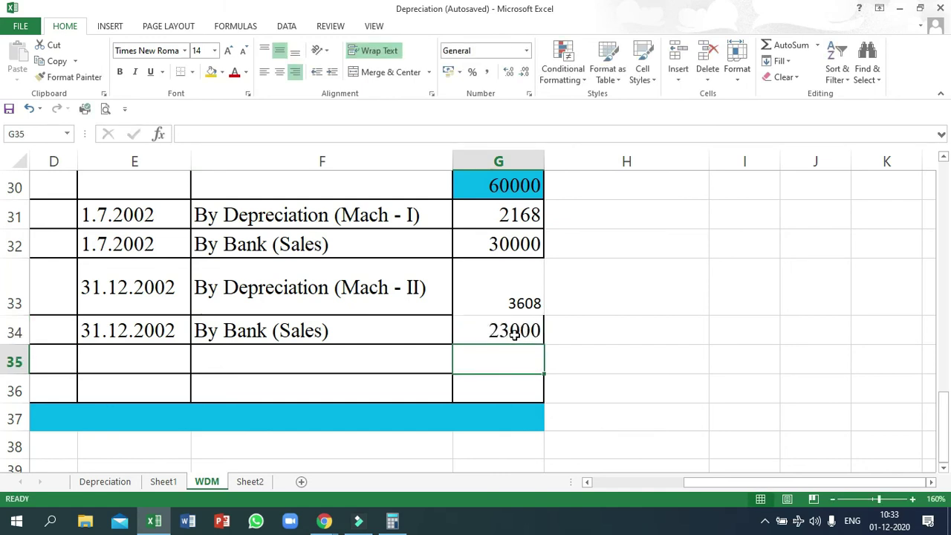
- Enter the date 31.12.2002 in A34 on the debit side
{"action": "key", "text": "Left"}
{"action": "key", "text": "Left"}
{"action": "key", "text": "Left"}
{"action": "key", "text": "Left"}
{"action": "key", "text": "Left"}
{"action": "key", "text": "Left"}
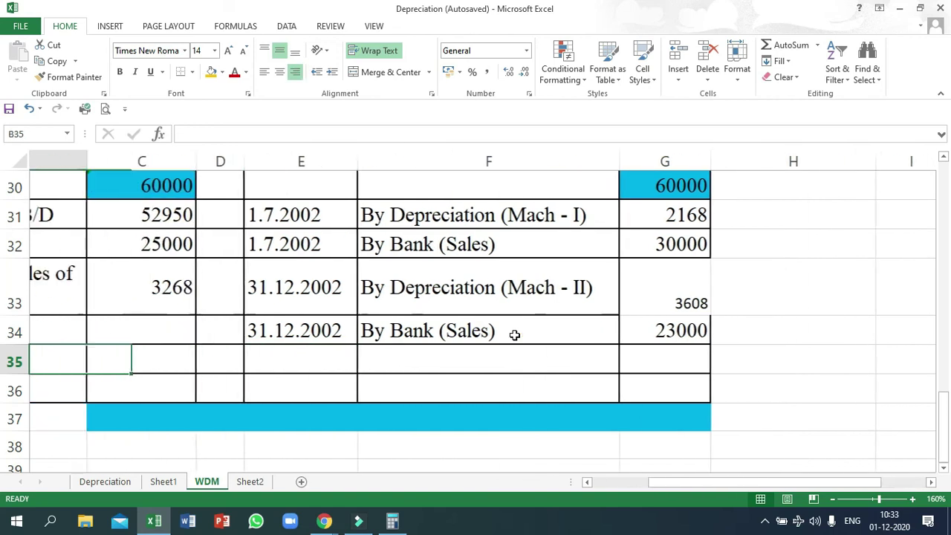
{"action": "left_click", "coordinate": [115, 317]}
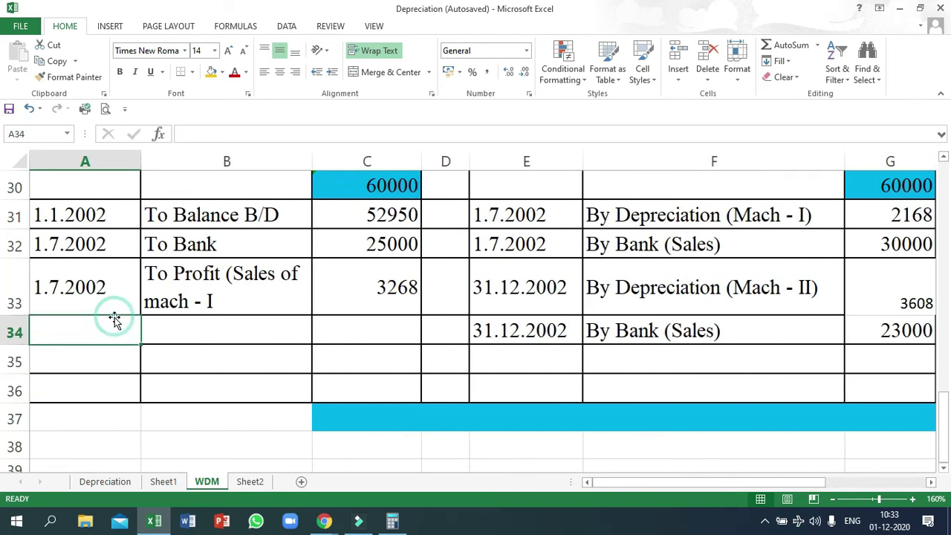
{"action": "type", "text": "31."}
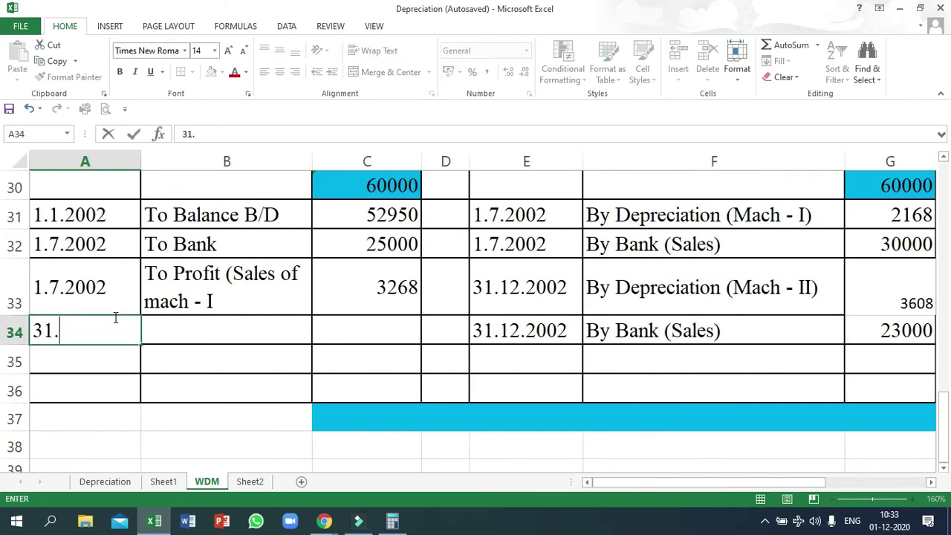
{"action": "type", "text": "12.2002"}
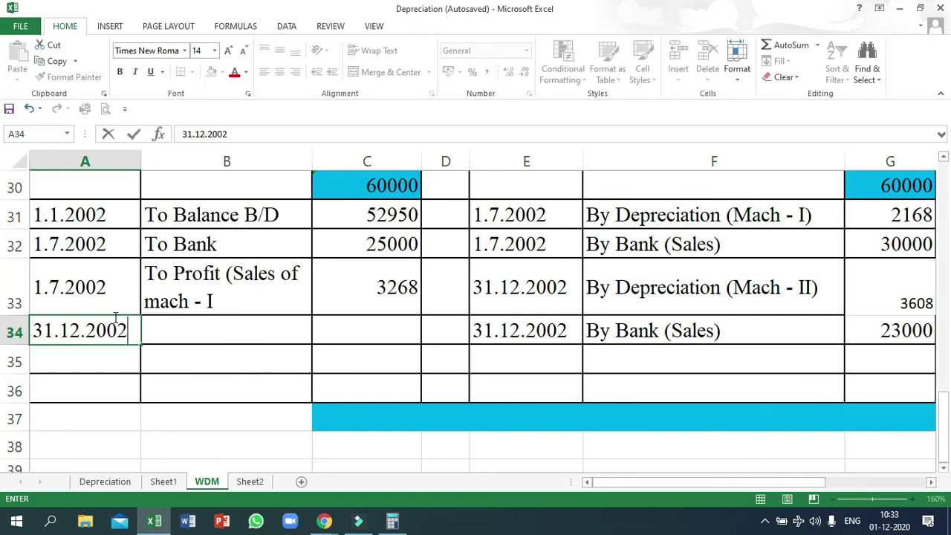
- Copy the profit particular from B33 into B34 as "To Profit (Sales of mach - II)", and add the missing closing bracket in B33
{"action": "left_click", "coordinate": [227, 292]}
{"action": "key", "text": "ctrl+c"}
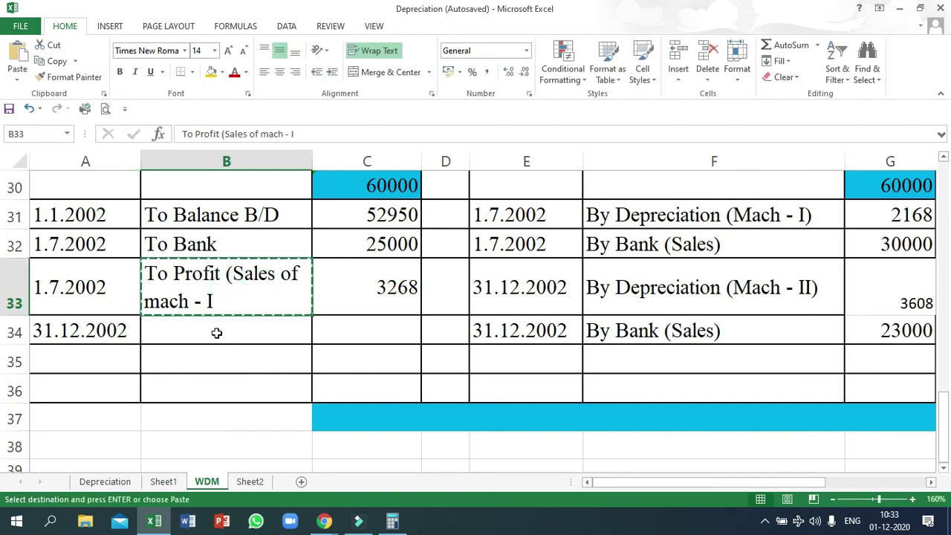
{"action": "left_click", "coordinate": [217, 333]}
{"action": "key", "text": "Return"}
{"action": "double_click", "coordinate": [232, 357]}
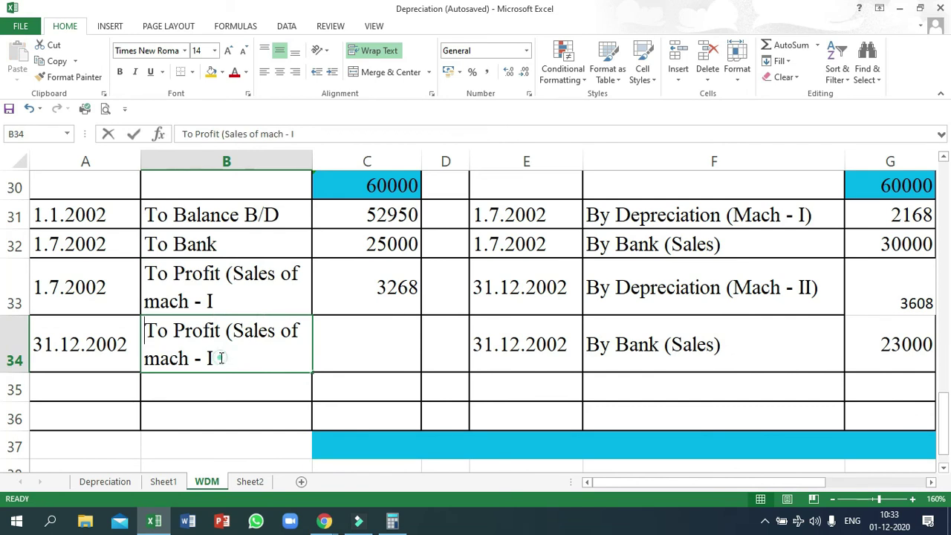
{"action": "type", "text": "I"}
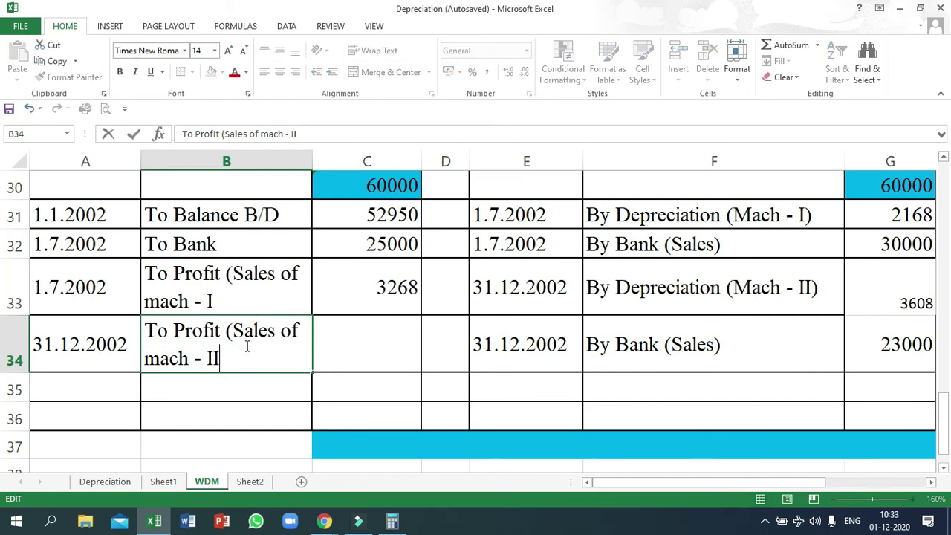
{"action": "double_click", "coordinate": [256, 299]}
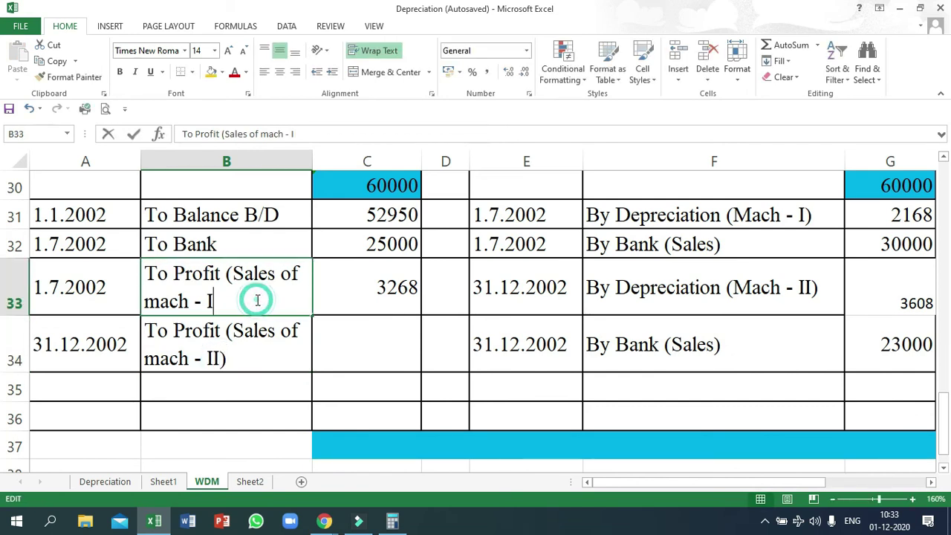
{"action": "type", "text": ")"}
{"action": "key", "text": "Return"}
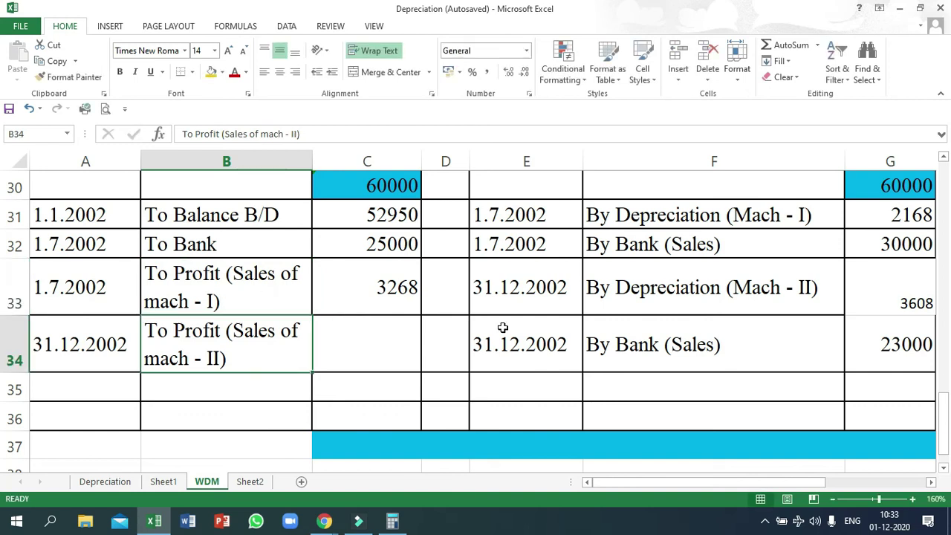
- Look up the second machine's profit on sale in the working notes and enter 2558 as the amount in C34
{"action": "scroll", "coordinate": [779, 340], "scroll_direction": "up", "scroll_amount": 5}
{"action": "left_click", "coordinate": [847, 186]}
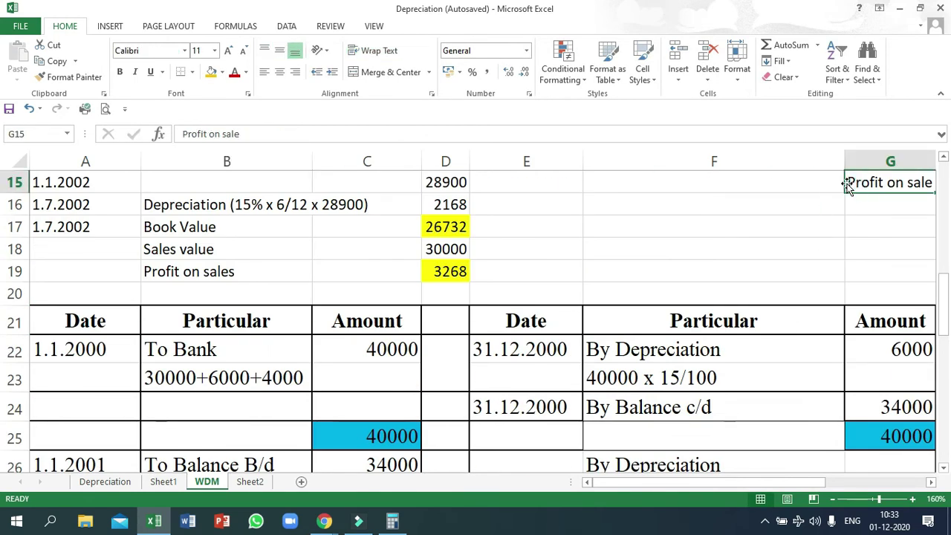
{"action": "key", "text": "Right"}
{"action": "key", "text": "Right"}
{"action": "key", "text": "Right"}
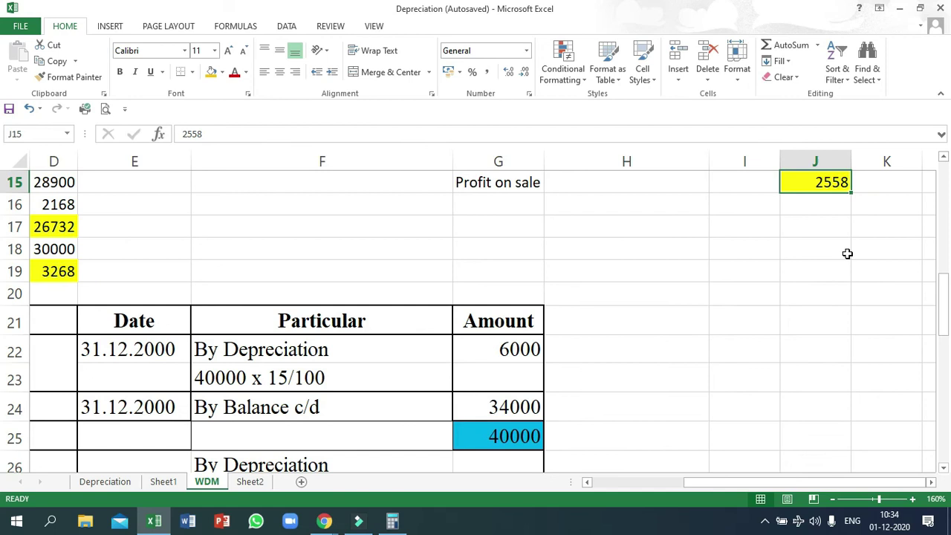
{"action": "scroll", "coordinate": [164, 295], "scroll_direction": "down", "scroll_amount": 6}
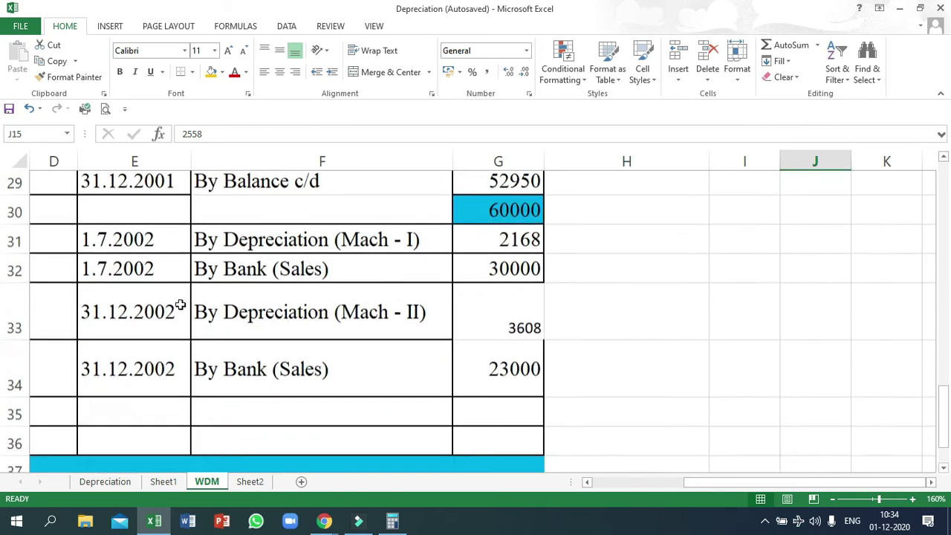
{"action": "left_click", "coordinate": [120, 265]}
{"action": "key", "text": "Left"}
{"action": "key", "text": "Left"}
{"action": "key", "text": "Left"}
{"action": "key", "text": "Left"}
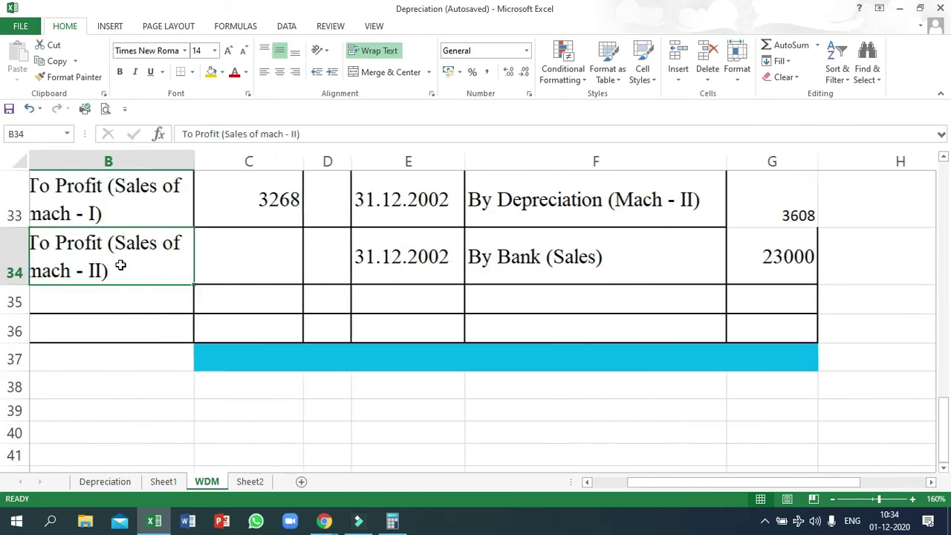
{"action": "left_click", "coordinate": [362, 254]}
{"action": "type", "text": "2558"}
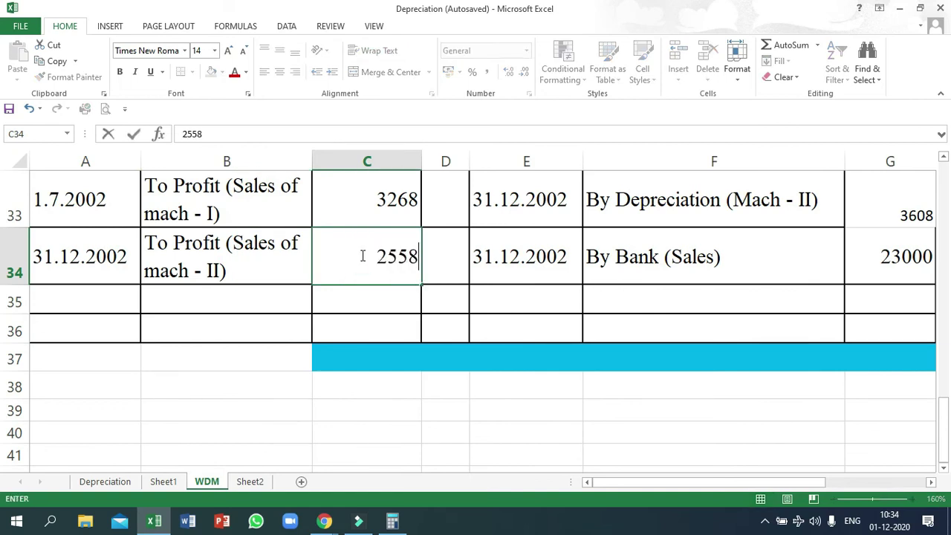
{"action": "key", "text": "Return"}
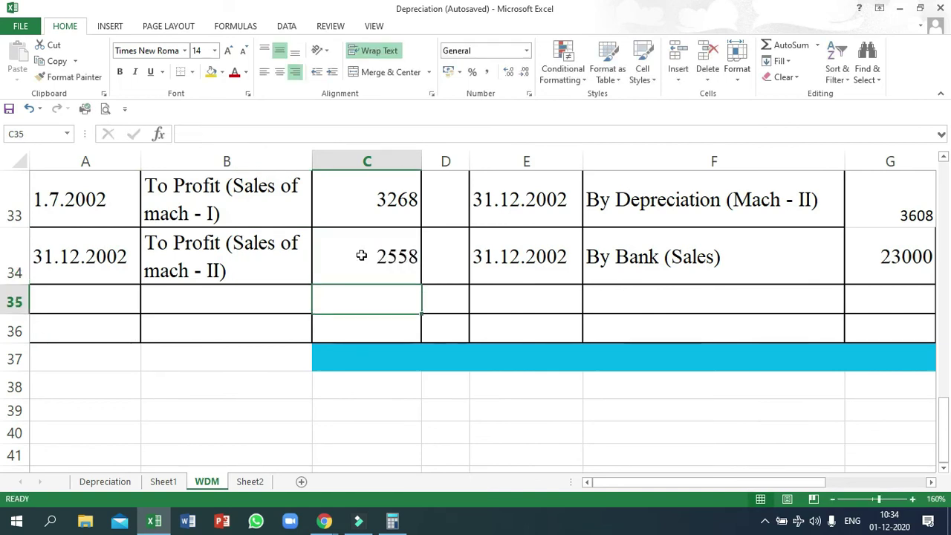
- Total the 2002 debit amounts from C31 downwards in C37 with AutoSum
{"action": "scroll", "coordinate": [414, 302], "scroll_direction": "up", "scroll_amount": 2}
{"action": "left_click_drag", "start_coordinate": [393, 302], "coordinate": [399, 431]}
{"action": "key", "text": "alt+equal"}
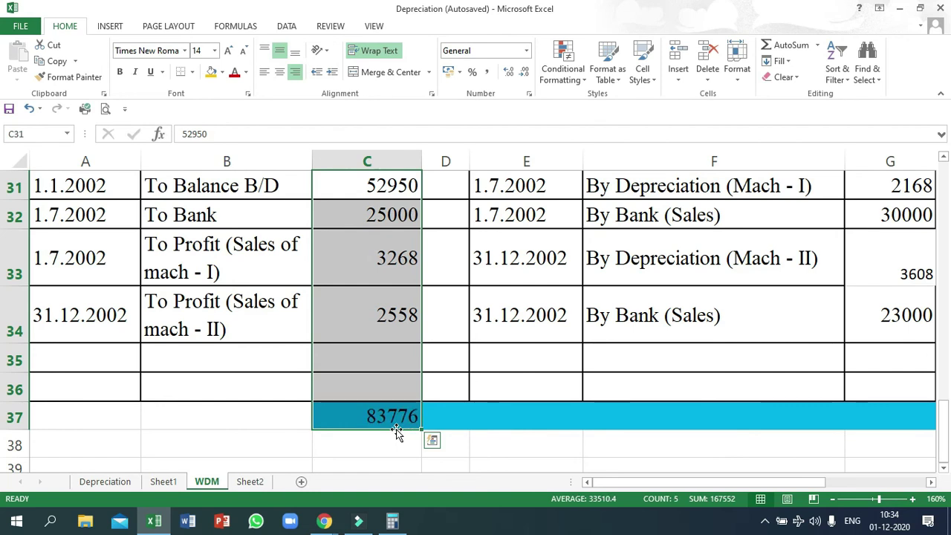
- Enter the date 31.12.2002 in E35 on the credit side
{"action": "left_click", "coordinate": [503, 417]}
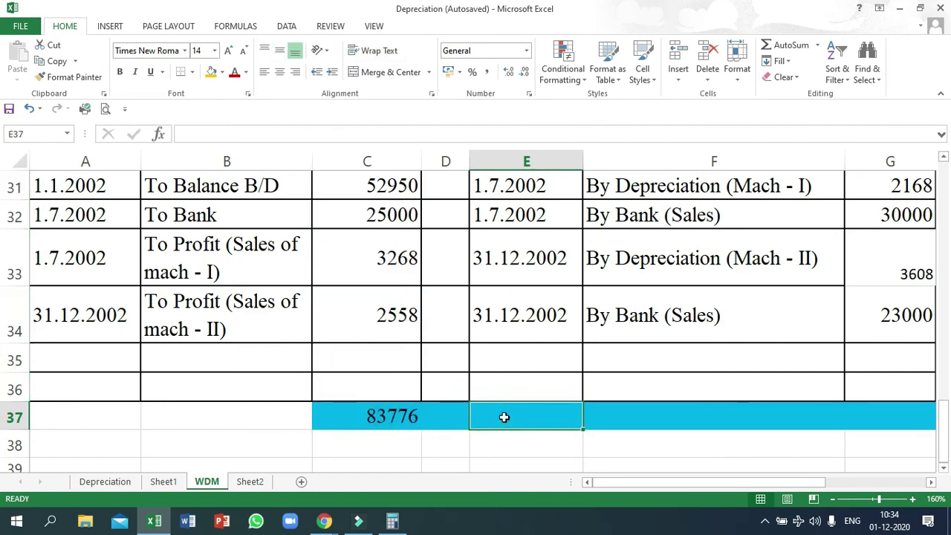
{"action": "key", "text": "Right"}
{"action": "key", "text": "Right"}
{"action": "key", "text": "Right"}
{"action": "key", "text": "Right"}
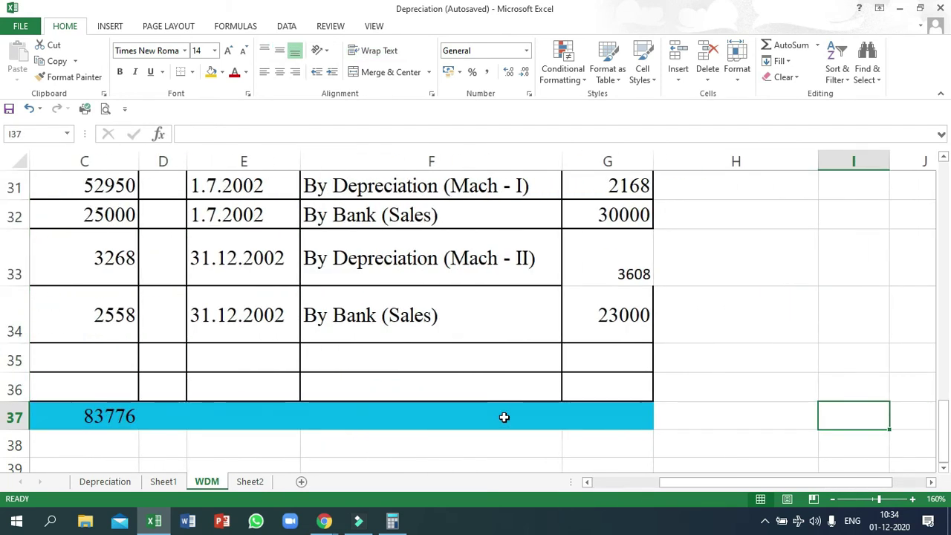
{"action": "left_click", "coordinate": [278, 359]}
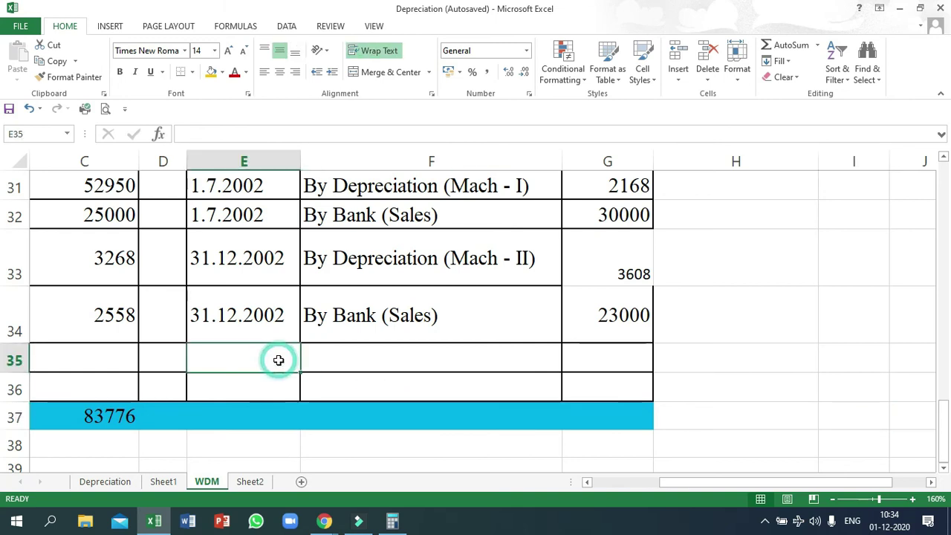
{"action": "type", "text": "31."}
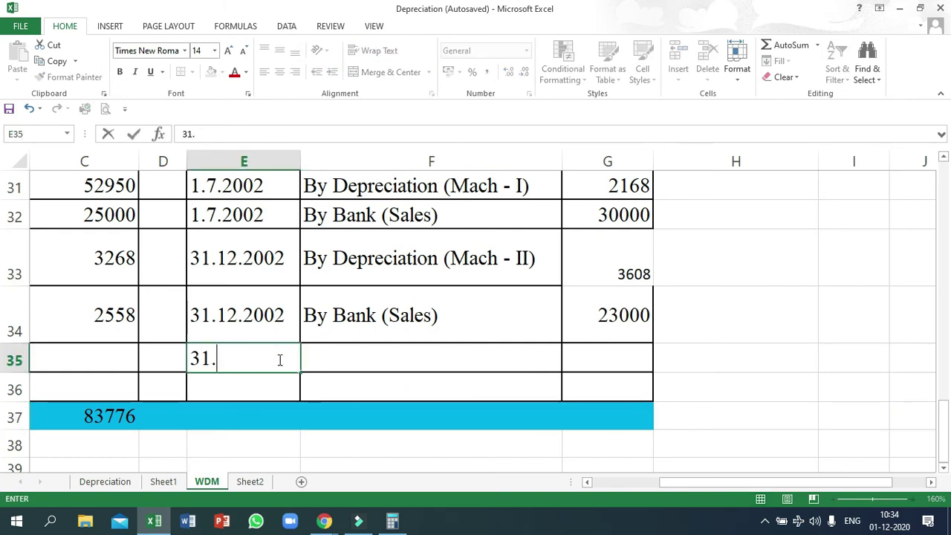
{"action": "type", "text": "12."}
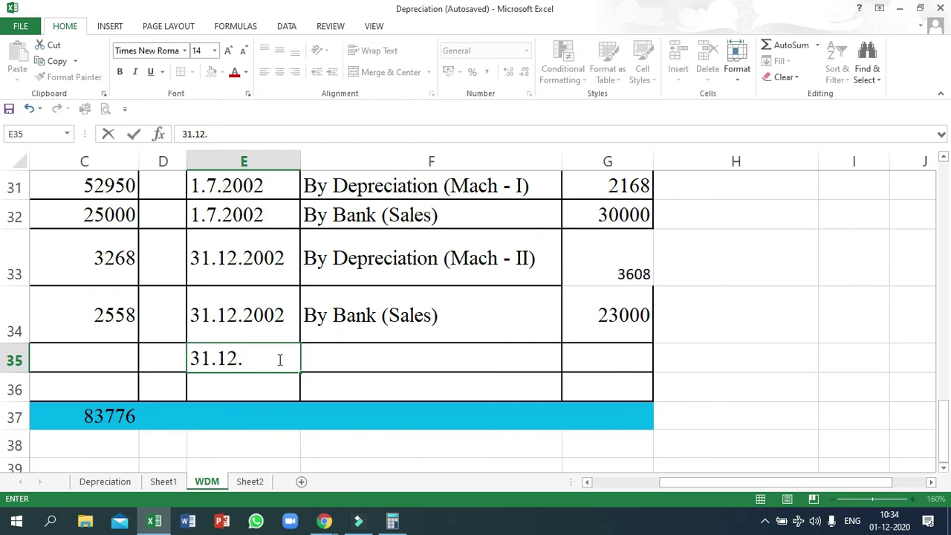
{"action": "type", "text": "2002"}
{"action": "key", "text": "Down"}
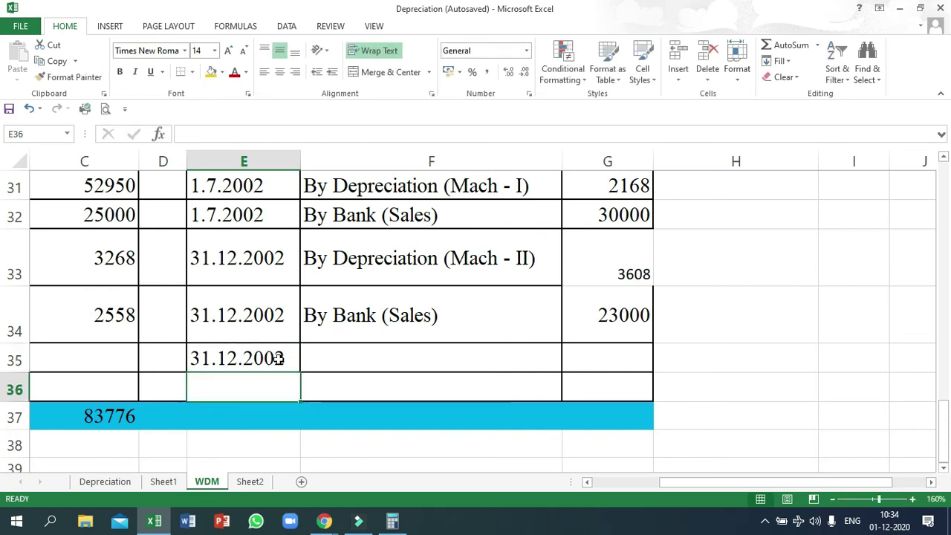
- Copy the second machine's depreciation particular from F33 into F35 and change it to "By Depreciation (Mach - III)"
{"action": "left_click", "coordinate": [429, 264]}
{"action": "key", "text": "ctrl+c"}
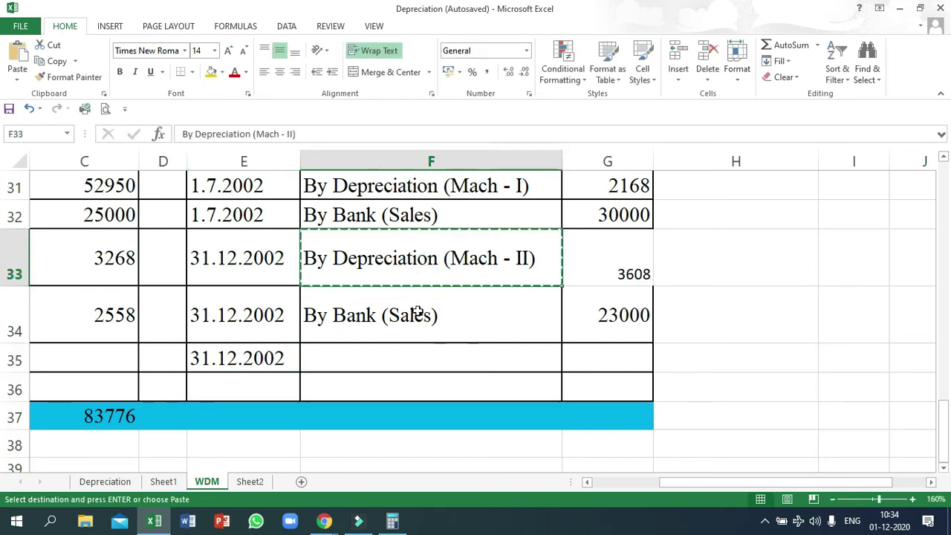
{"action": "left_click", "coordinate": [409, 358]}
{"action": "key", "text": "ctrl+v"}
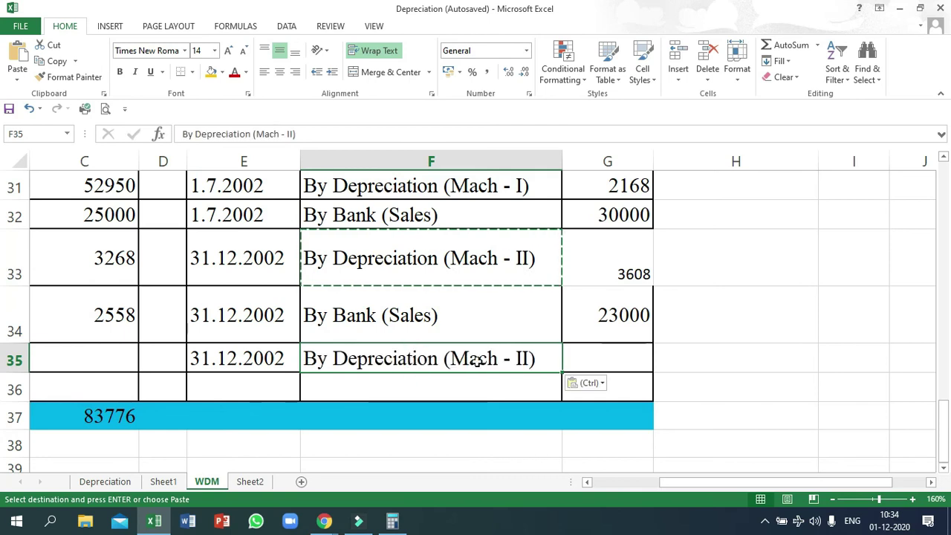
{"action": "double_click", "coordinate": [518, 359]}
{"action": "type", "text": "I"}
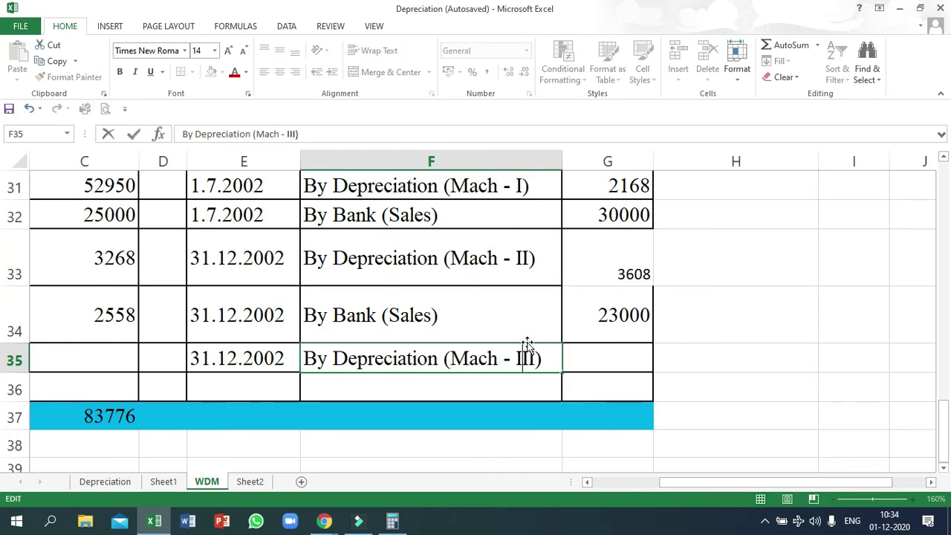
{"action": "key", "text": "ctrl+Return"}
- Review the problem statement and the 2002 account entries for the third machine's purchase date and cost
{"action": "scroll", "coordinate": [323, 286], "scroll_direction": "up", "scroll_amount": 6}
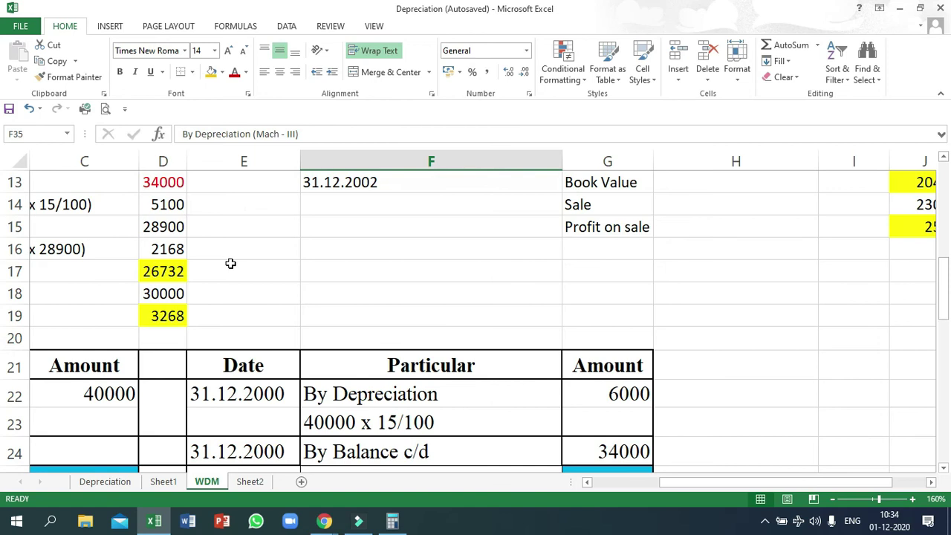
{"action": "scroll", "coordinate": [191, 242], "scroll_direction": "up", "scroll_amount": 4}
{"action": "left_click", "coordinate": [385, 220]}
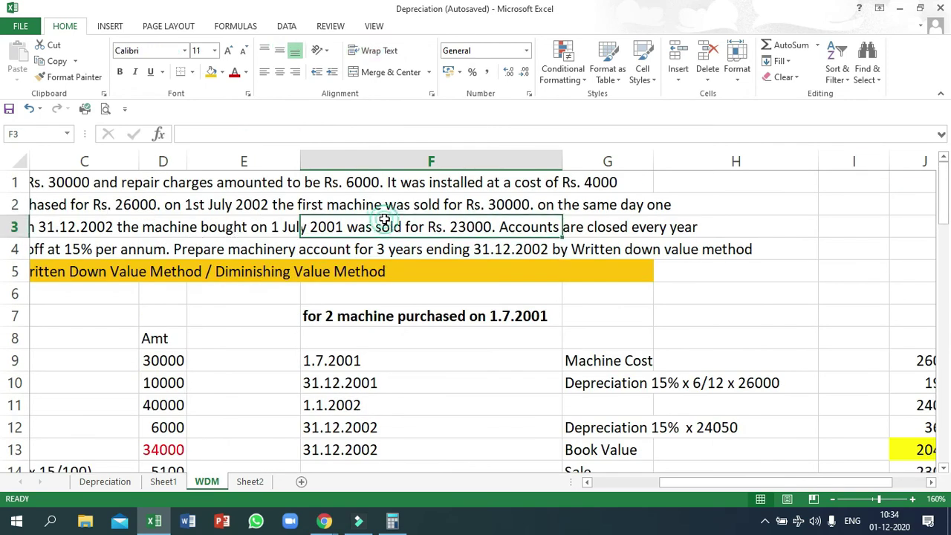
{"action": "key", "text": "Left"}
{"action": "key", "text": "Left"}
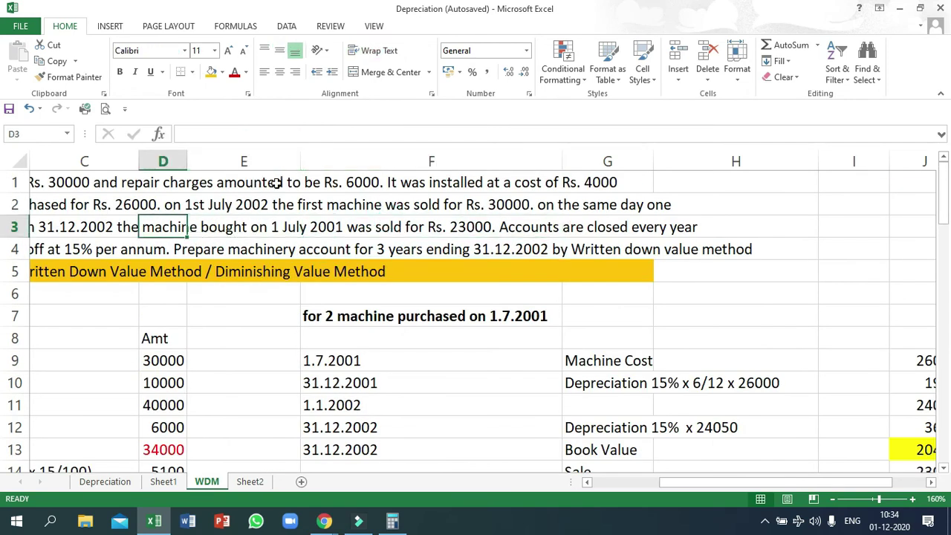
{"action": "left_click", "coordinate": [628, 210]}
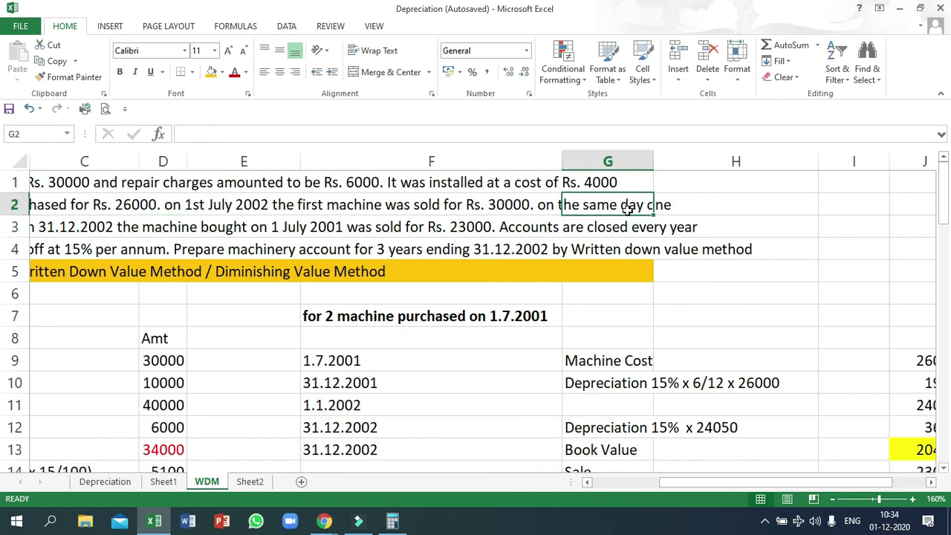
{"action": "key", "text": "Left"}
{"action": "key", "text": "Left"}
{"action": "key", "text": "Left"}
{"action": "key", "text": "Left"}
{"action": "key", "text": "Left"}
{"action": "key", "text": "Left"}
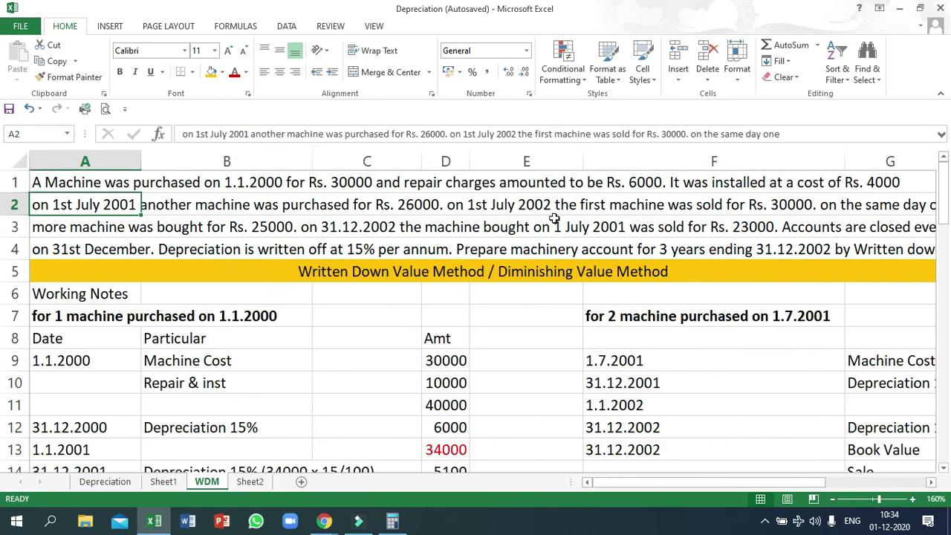
{"action": "scroll", "coordinate": [271, 233], "scroll_direction": "down", "scroll_amount": 11}
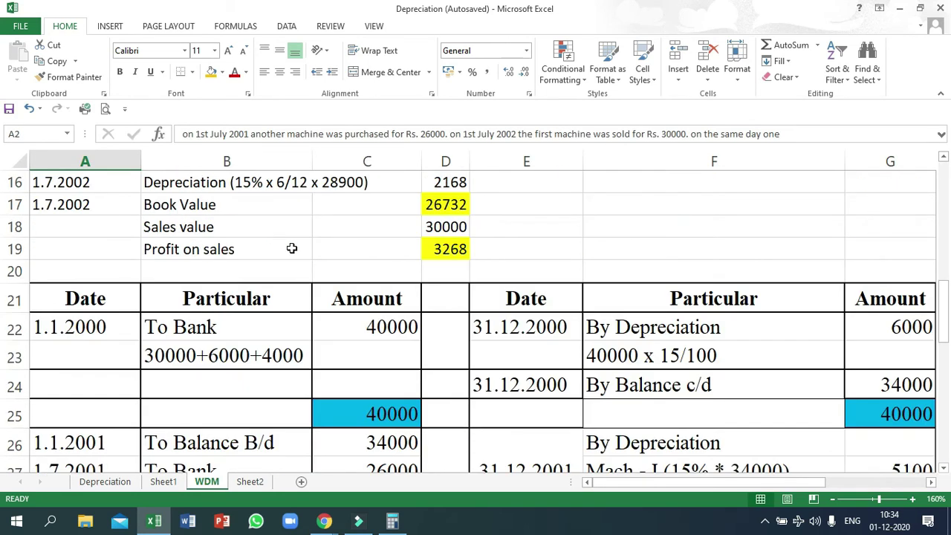
{"action": "scroll", "coordinate": [197, 290], "scroll_direction": "up", "scroll_amount": 3}
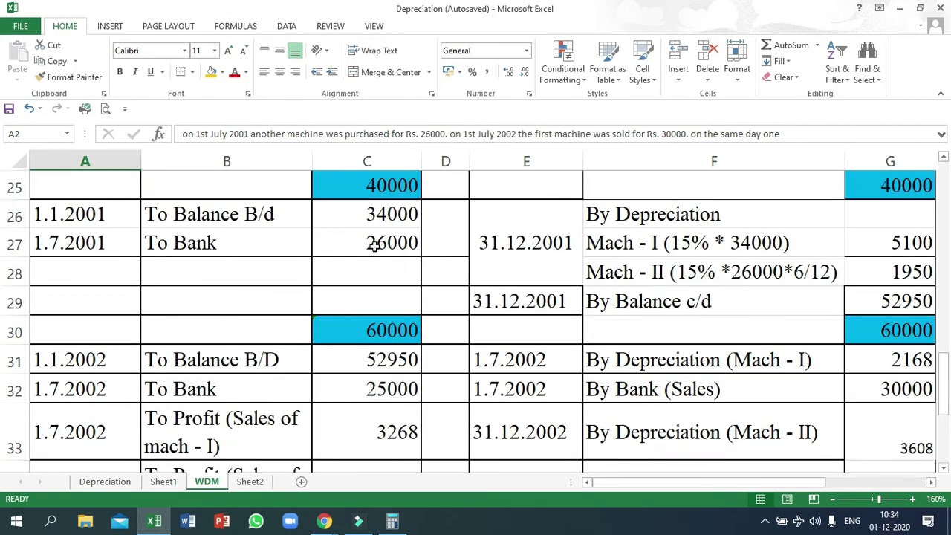
{"action": "left_click", "coordinate": [378, 384]}
{"action": "scroll", "coordinate": [579, 395], "scroll_direction": "down", "scroll_amount": 2}
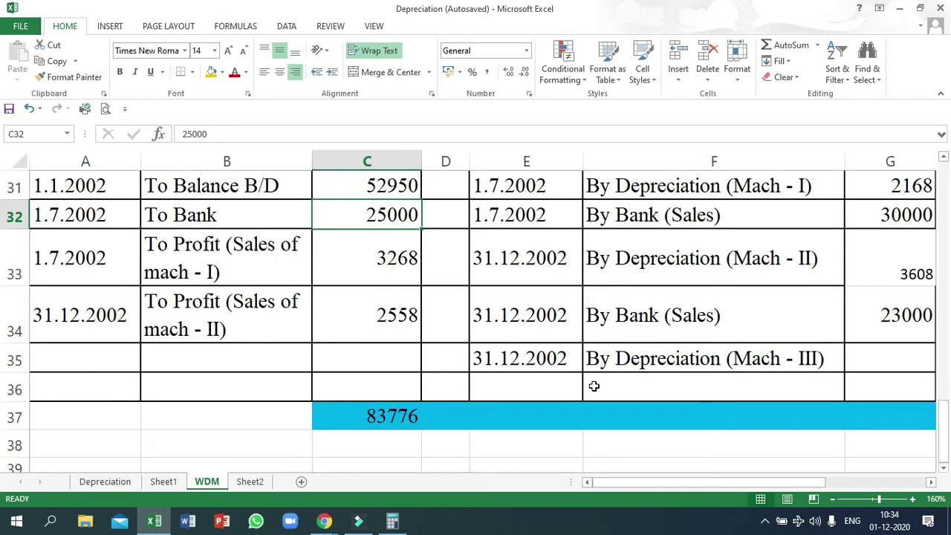
- Add the working "25000 x 15% x 6/12" inside the brackets of the Mach - III depreciation particular in F35
{"action": "double_click", "coordinate": [836, 359]}
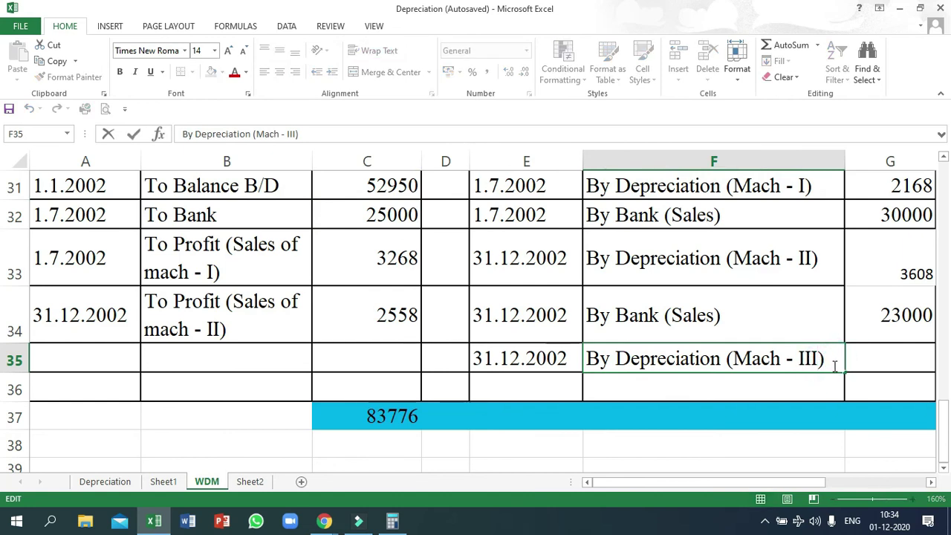
{"action": "key", "text": "Left"}
{"action": "type", "text": "250000"}
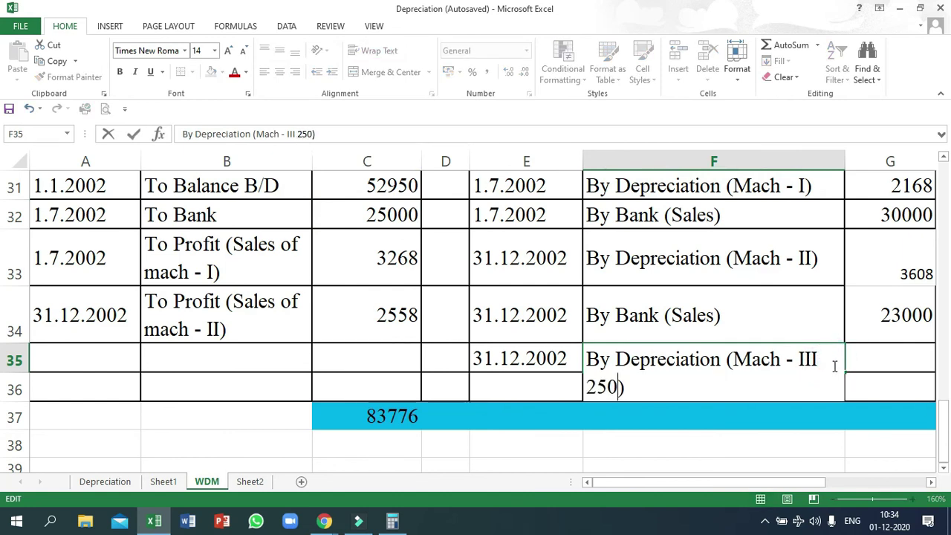
{"action": "key", "text": "BackSpace"}
{"action": "type", "text": "x "}
{"action": "type", "text": "15% "}
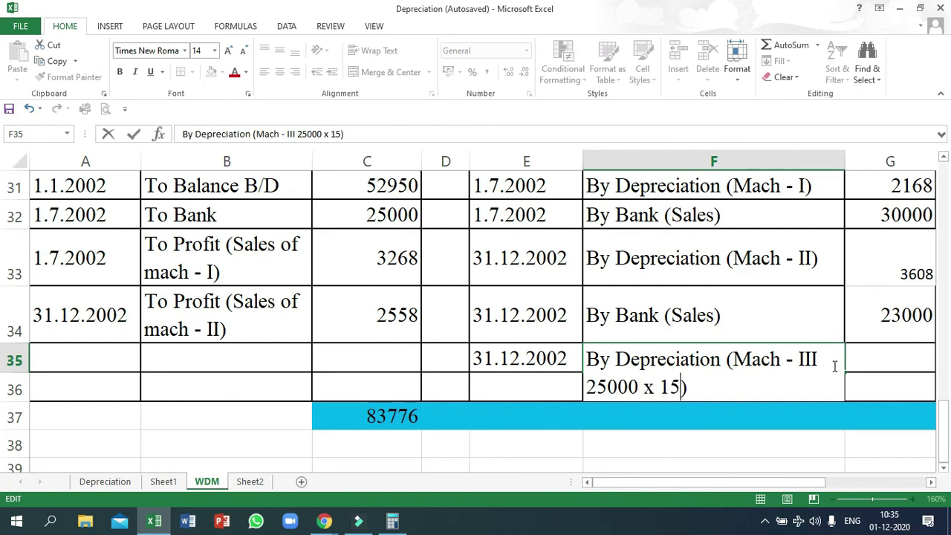
{"action": "type", "text": "x "}
{"action": "type", "text": "6/"}
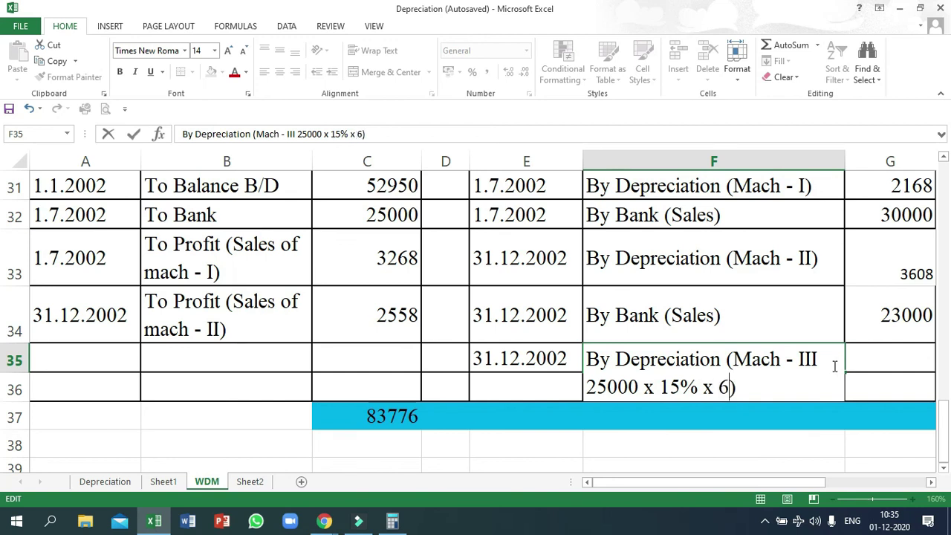
{"action": "type", "text": "12"}
- Switch to Calculator and compute the third machine's half-year depreciation as 25000 × 0.15 × 6 ÷ 12
{"action": "left_click", "coordinate": [396, 520]}
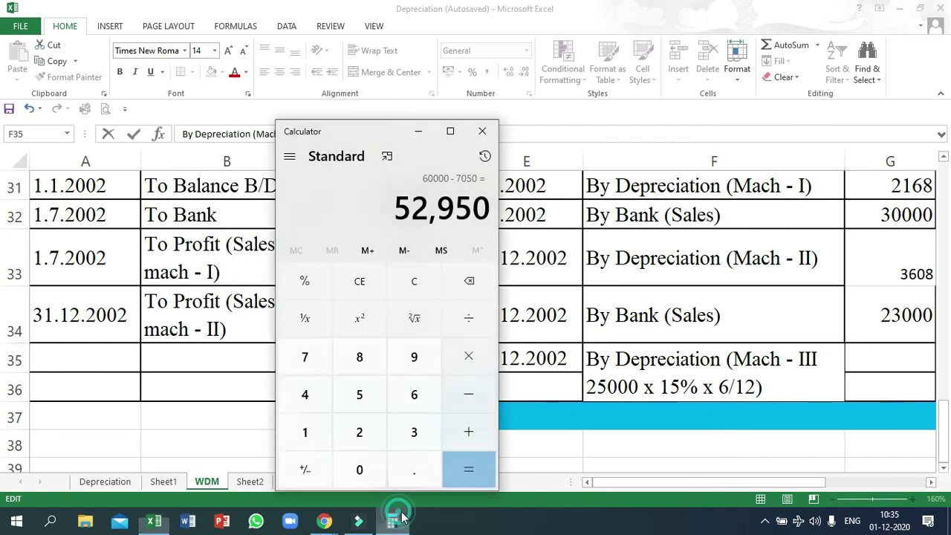
{"action": "left_click", "coordinate": [361, 280]}
{"action": "type", "text": "250000"}
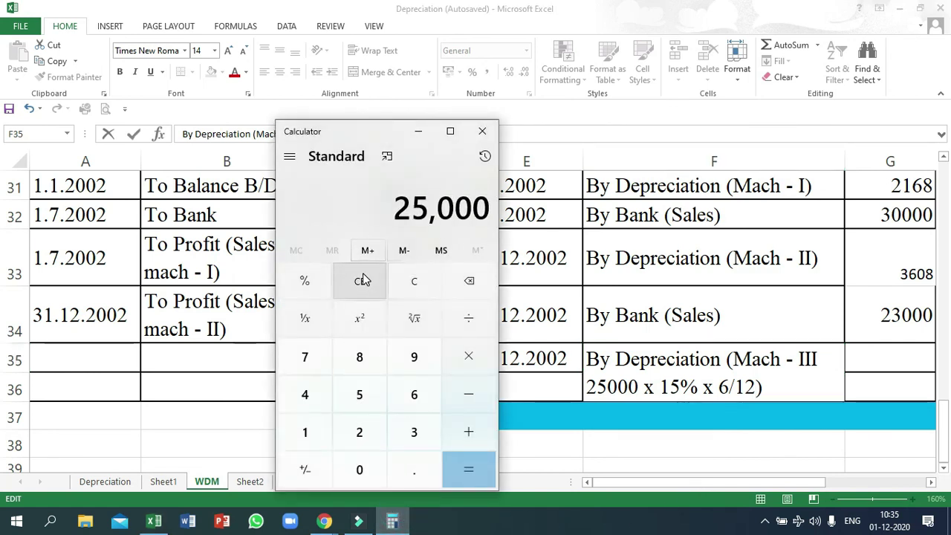
{"action": "type", "text": "*.15"}
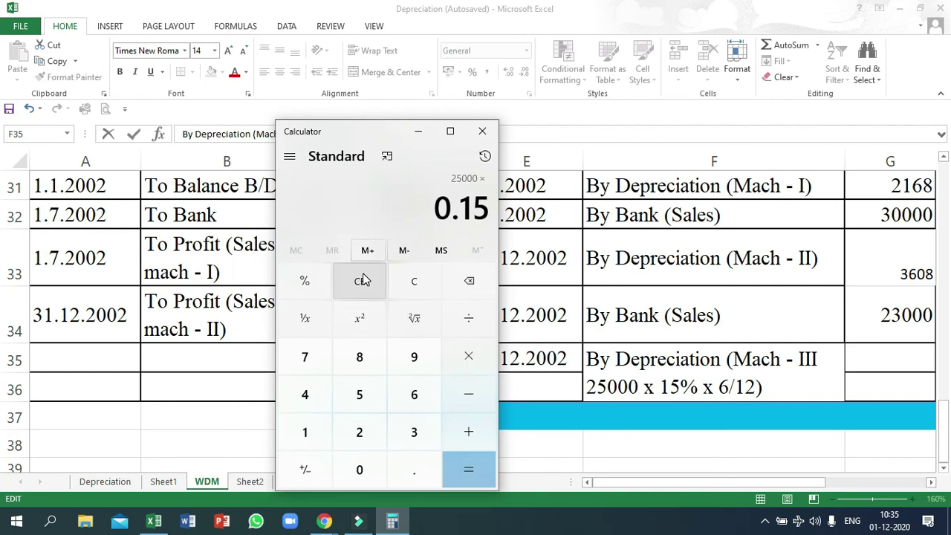
{"action": "type", "text": "*6/"}
{"action": "type", "text": "12"}
{"action": "key", "text": "Return"}
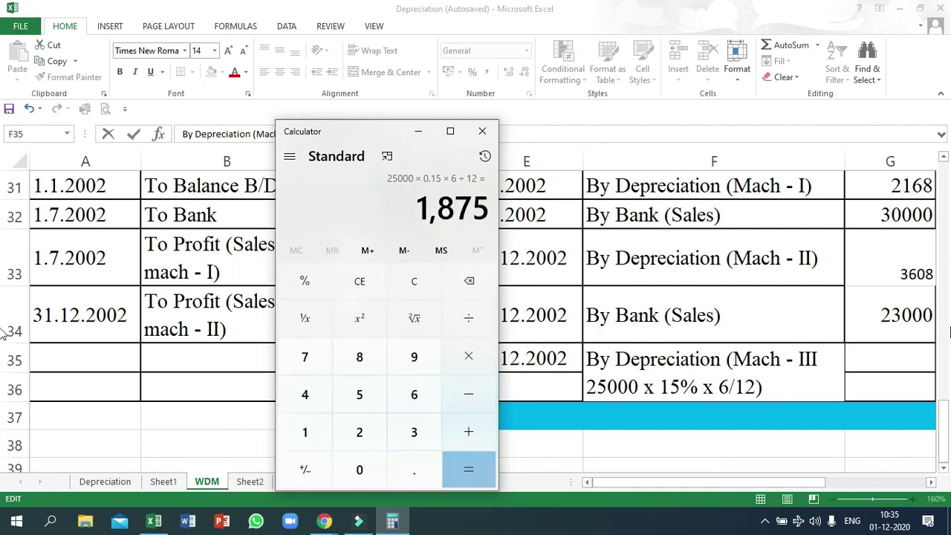
- Return to the worksheet and enter 1875 in G36 as the third machine's depreciation amount
{"action": "left_click", "coordinate": [888, 359]}
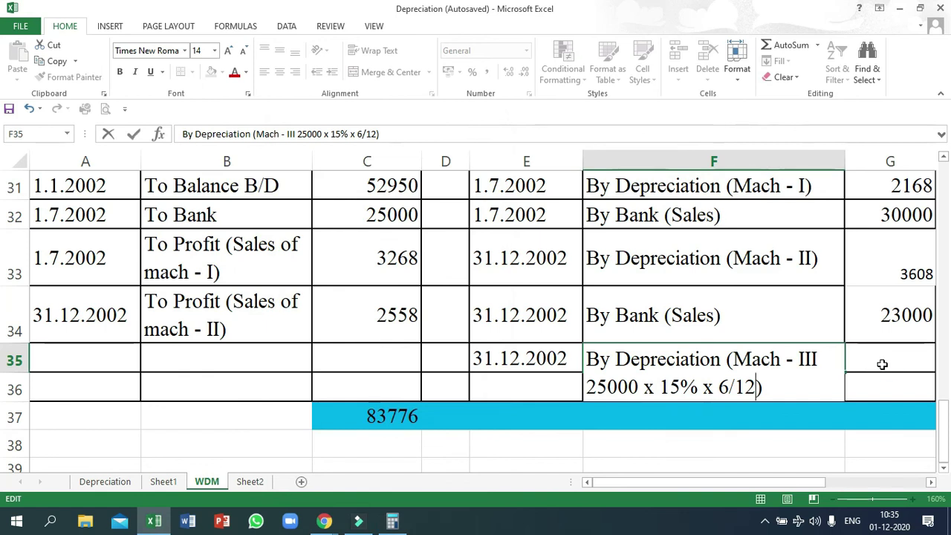
{"action": "type", "text": "1"}
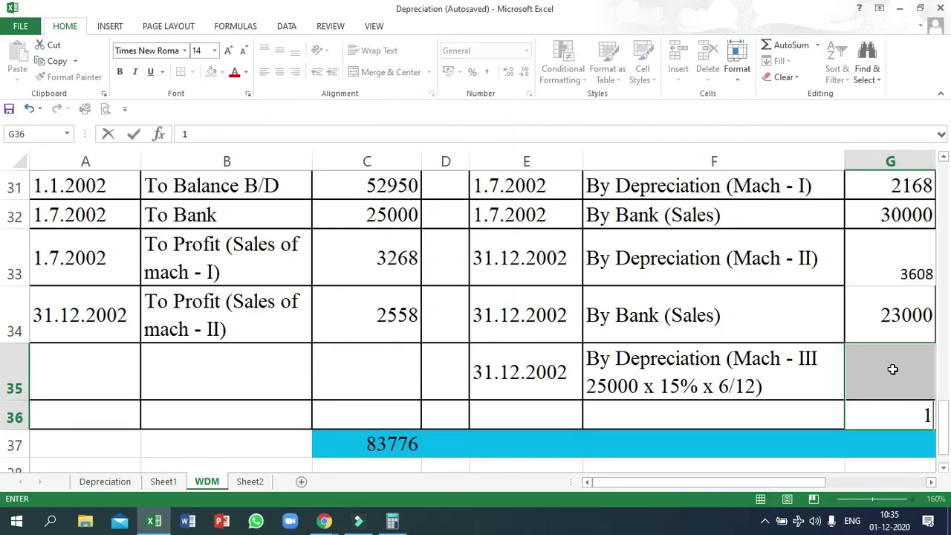
{"action": "type", "text": "875"}
{"action": "key", "text": "Return"}
{"action": "key", "text": "ctrl+c"}
{"action": "key", "text": "Up"}
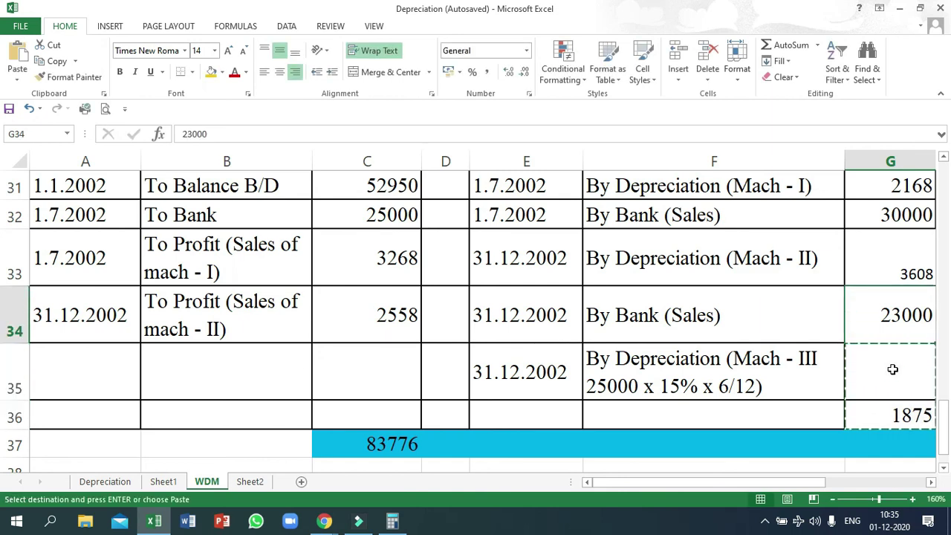
{"action": "left_click", "coordinate": [892, 369]}
{"action": "key", "text": "shift+Down"}
{"action": "key", "text": "Escape"}
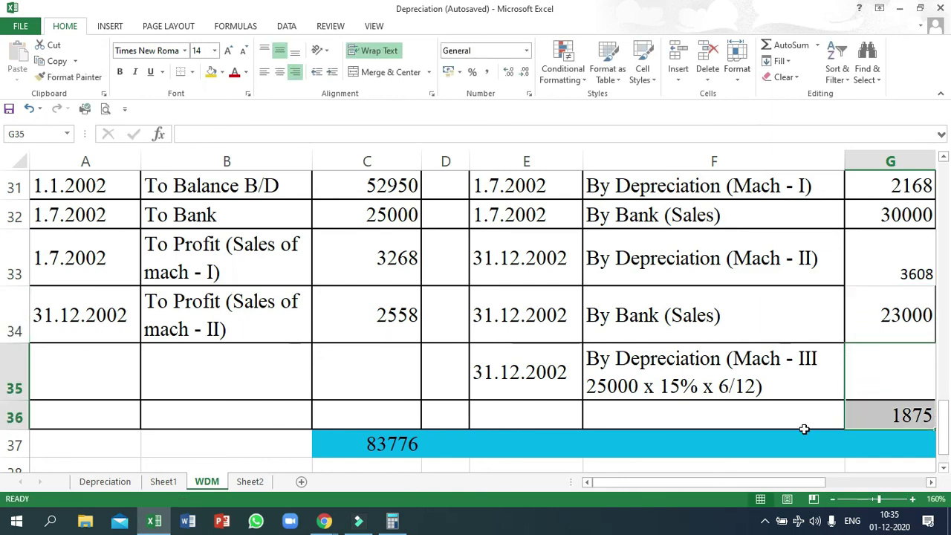
- Enter 1875 in G35 beside the Mach - III depreciation particular and clear the misplaced amount from G36
{"action": "left_click", "coordinate": [789, 412]}
{"action": "scroll", "coordinate": [836, 418], "scroll_direction": "down", "scroll_amount": 2}
{"action": "scroll", "coordinate": [836, 419], "scroll_direction": "up", "scroll_amount": 2}
{"action": "scroll", "coordinate": [836, 418], "scroll_direction": "down", "scroll_amount": 1}
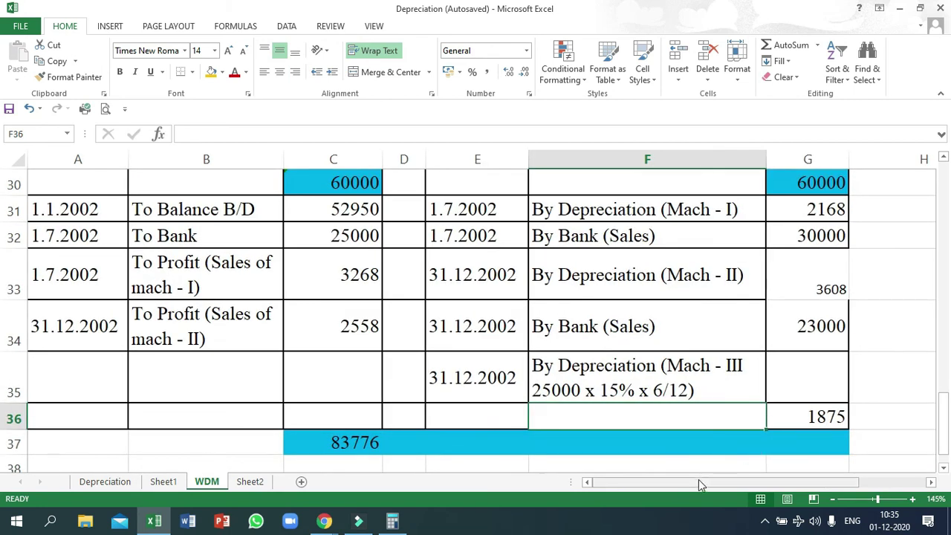
{"action": "left_click_drag", "start_coordinate": [698, 479], "coordinate": [733, 481]}
{"action": "left_click", "coordinate": [743, 383]}
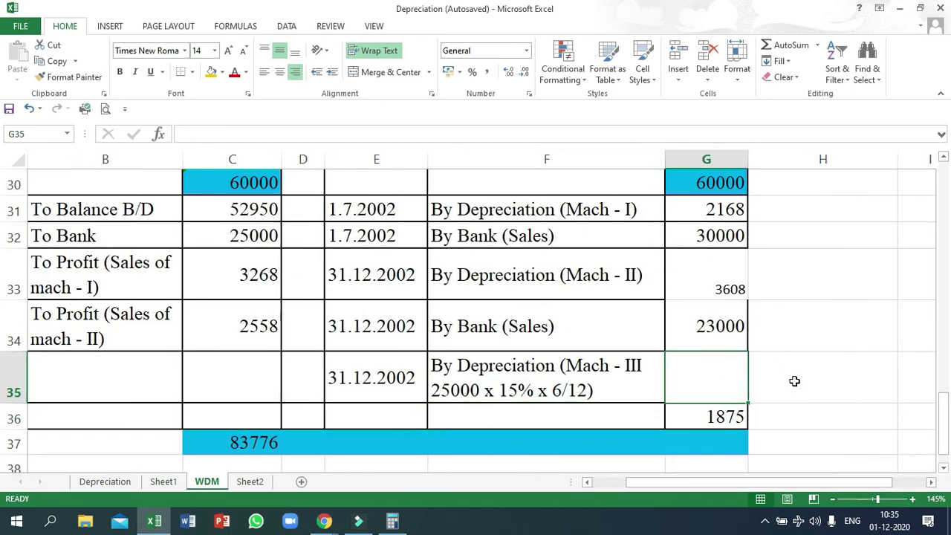
{"action": "double_click", "coordinate": [740, 382]}
{"action": "type", "text": "1"}
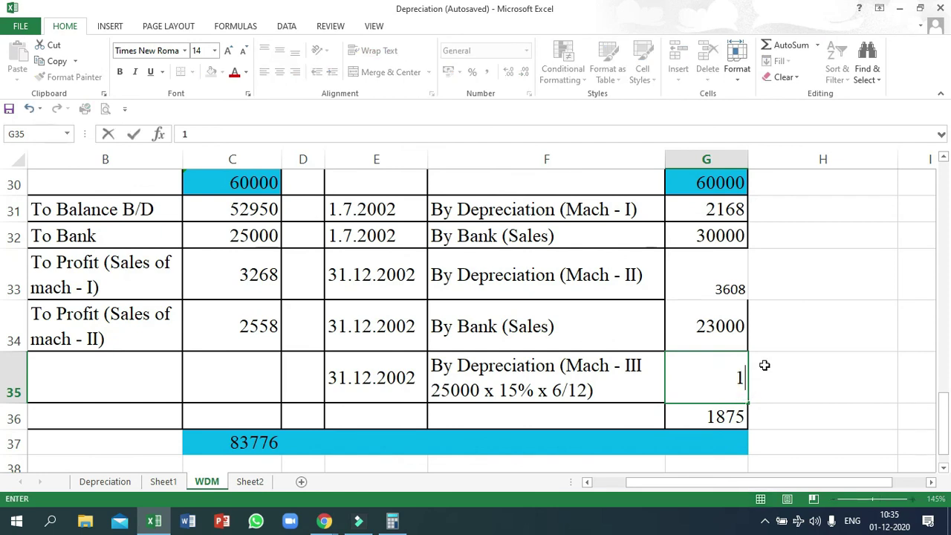
{"action": "type", "text": "875"}
{"action": "key", "text": "Return"}
{"action": "key", "text": "Delete"}
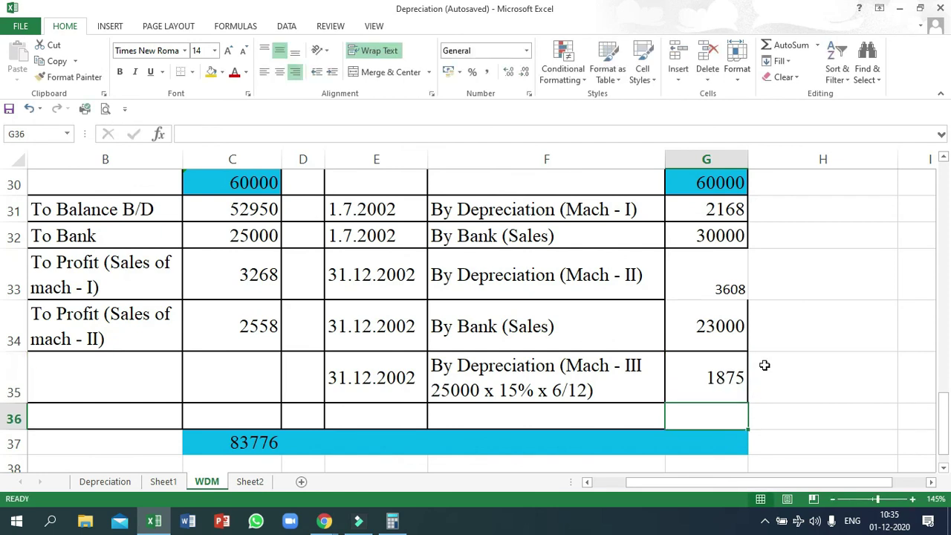
- Total the 2002 credit amounts from G31 downwards in G37 with AutoSum, and enter 31.12.2002 and "By Balance c/d" in E36 and F36
{"action": "left_click_drag", "start_coordinate": [724, 211], "coordinate": [716, 441]}
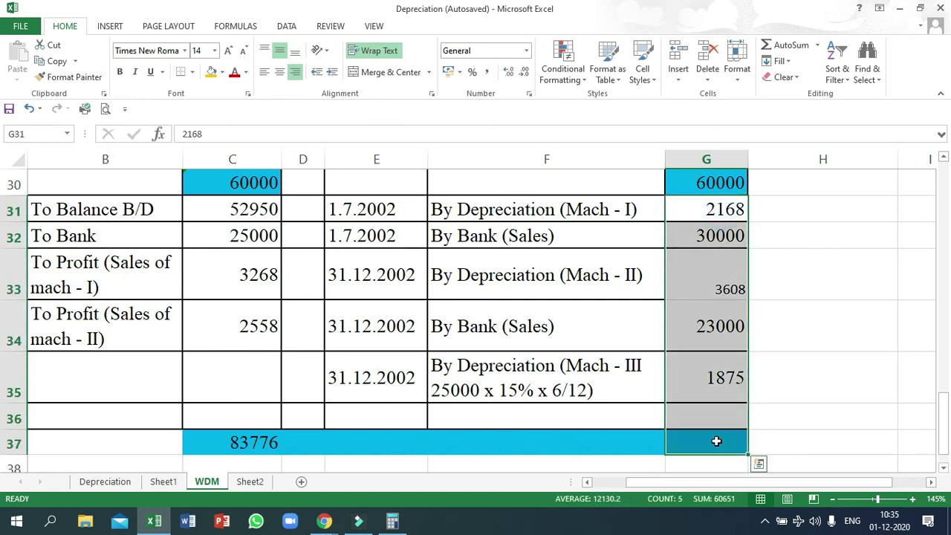
{"action": "key", "text": "alt+equal"}
{"action": "left_click", "coordinate": [371, 418]}
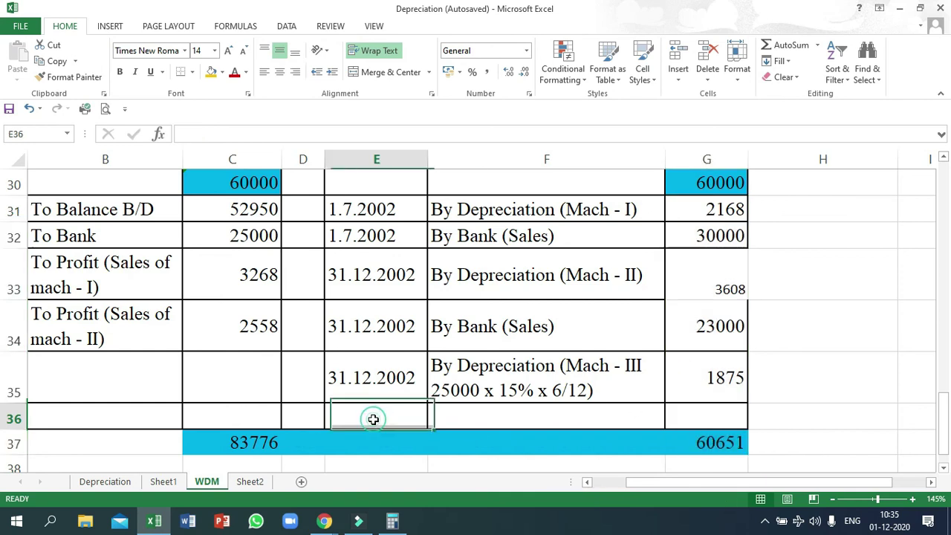
{"action": "type", "text": "31.12."}
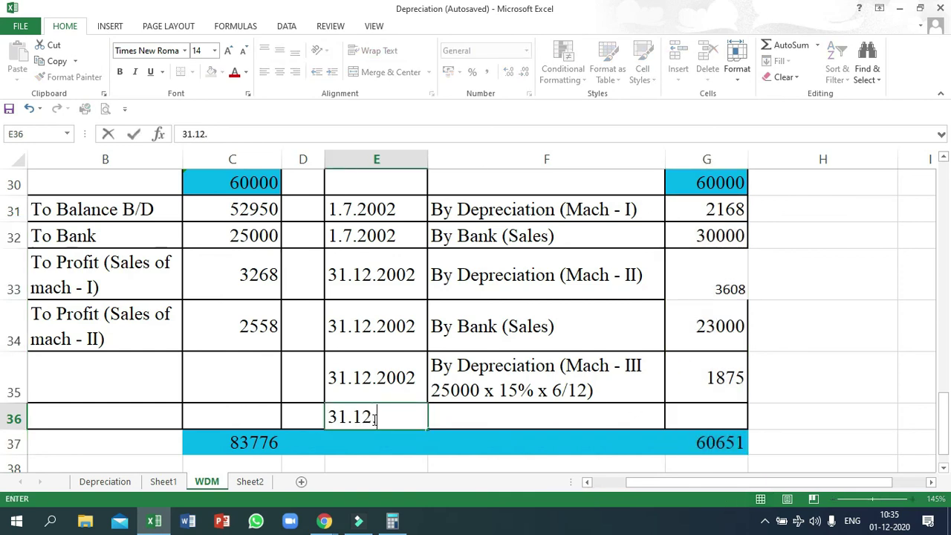
{"action": "type", "text": "2002"}
{"action": "key", "text": "Tab"}
{"action": "type", "text": "By Balance"}
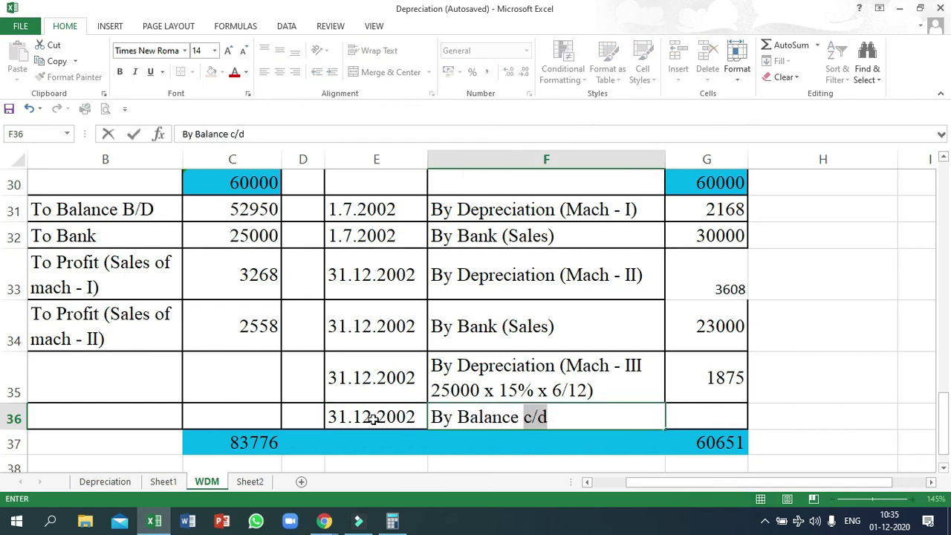
{"action": "key", "text": "Tab"}
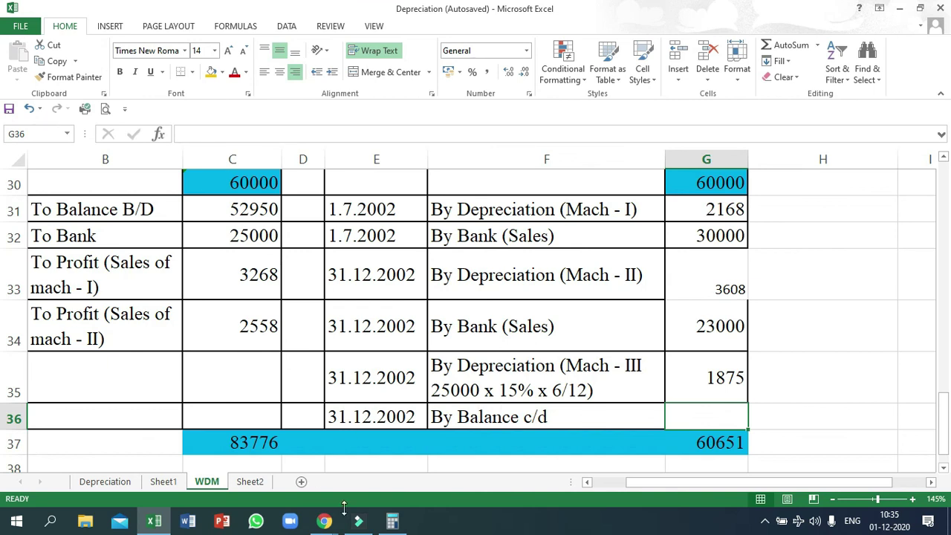
- Switch to Calculator and compute the closing balance by subtracting the credit total from the debit total, 83776 - 60651
{"action": "left_click", "coordinate": [392, 521]}
{"action": "left_click_drag", "start_coordinate": [377, 140], "coordinate": [409, 132]}
{"action": "key", "text": "Escape"}
{"action": "type", "text": "83776 - 6"}
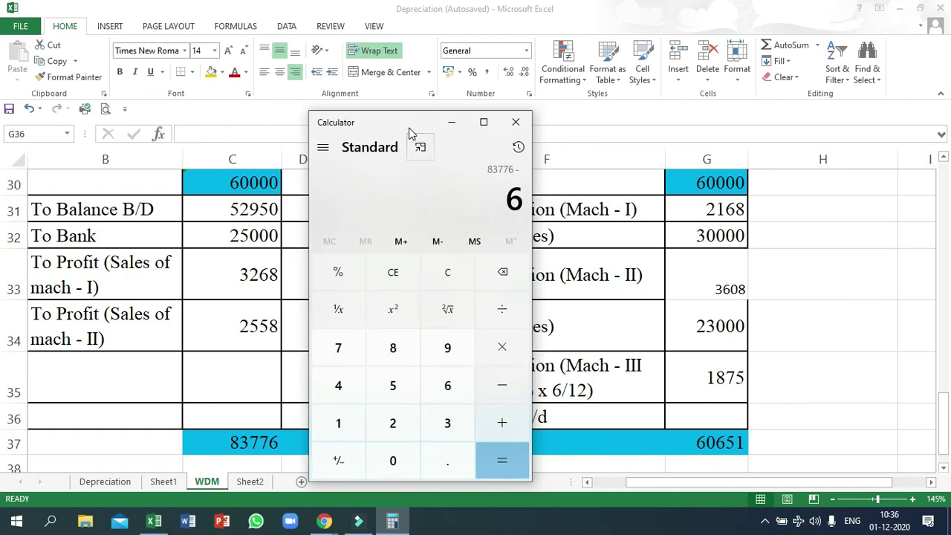
{"action": "type", "text": "0"}
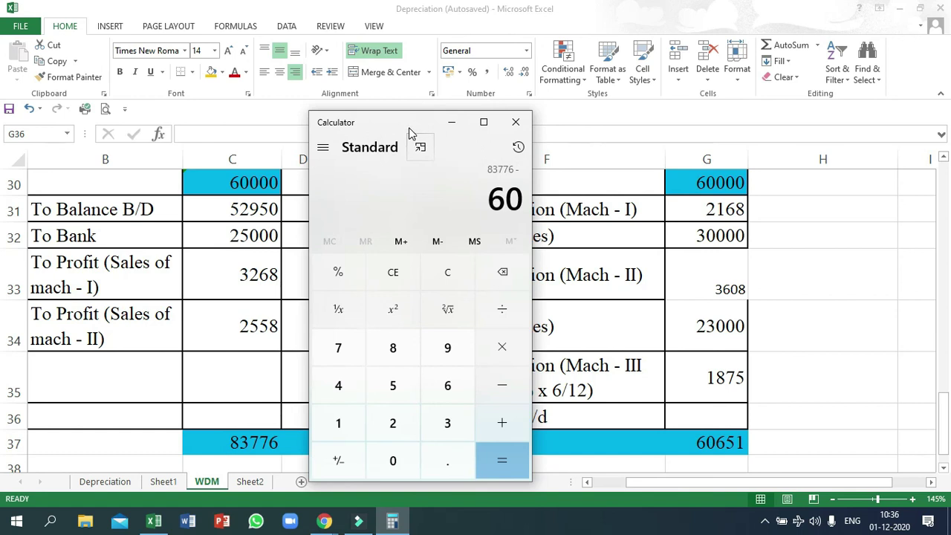
{"action": "type", "text": "651"}
{"action": "key", "text": "Return"}
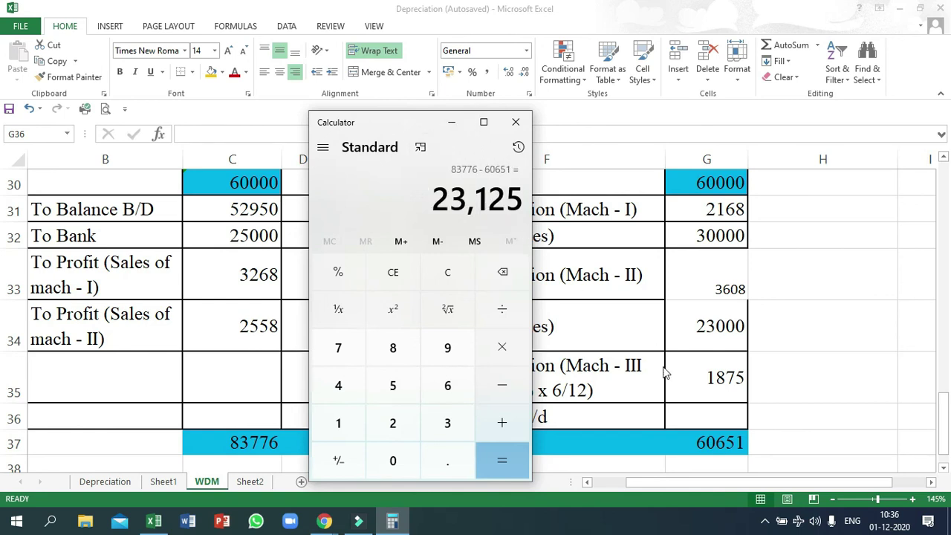
- Return to the Excel worksheet and enter 23125 in G36 as the By Balance c/d amount
{"action": "left_click", "coordinate": [700, 420]}
{"action": "type", "text": "23"}
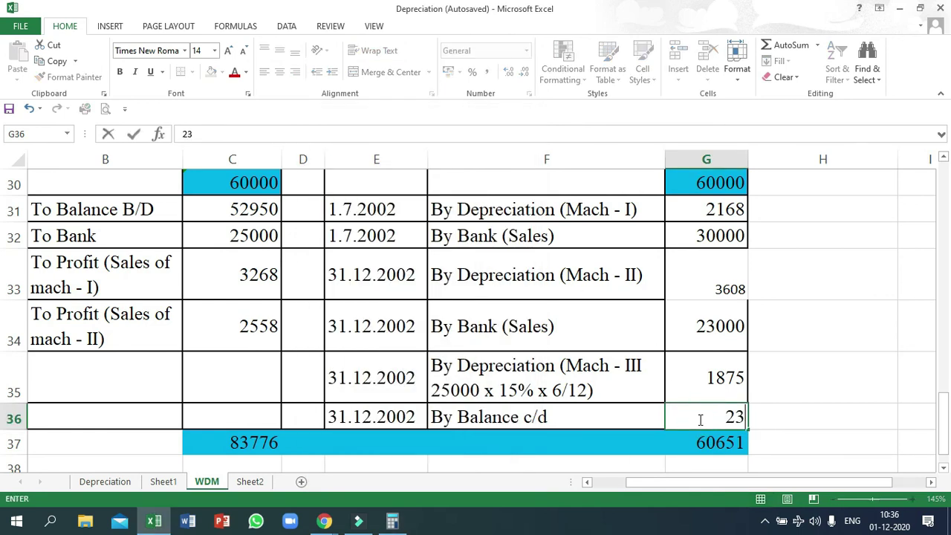
{"action": "type", "text": "125"}
{"action": "key", "text": "Return"}
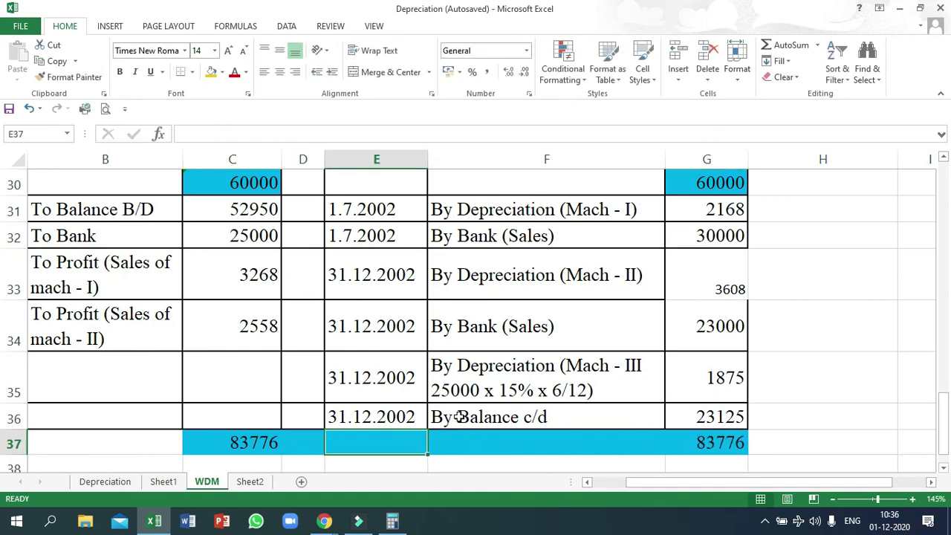
- Bring the opening balance down in row 38, entering 1.1.2002 in A38, "To Balance B/D" in B38 and 23125 in C38
{"action": "left_click", "coordinate": [123, 467]}
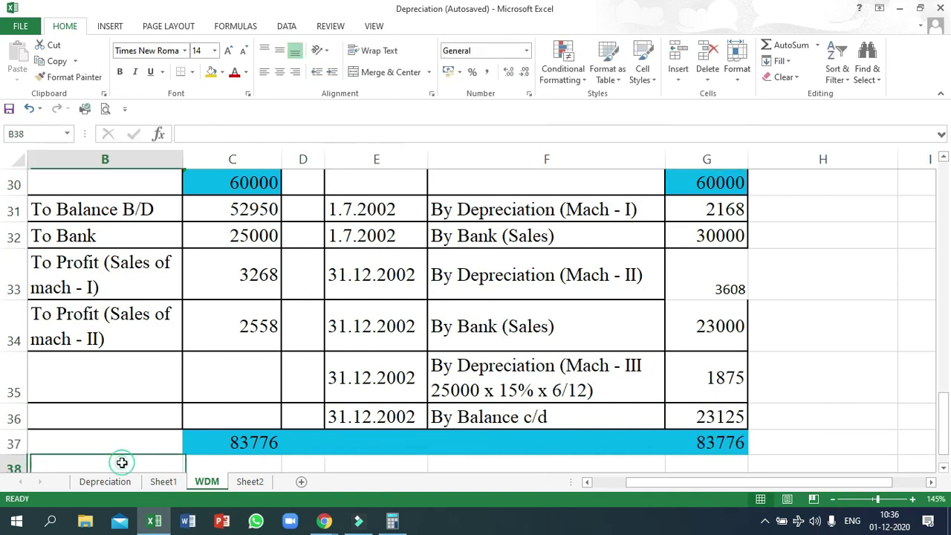
{"action": "key", "text": "Left"}
{"action": "type", "text": "1.1.2002"}
{"action": "key", "text": "Tab"}
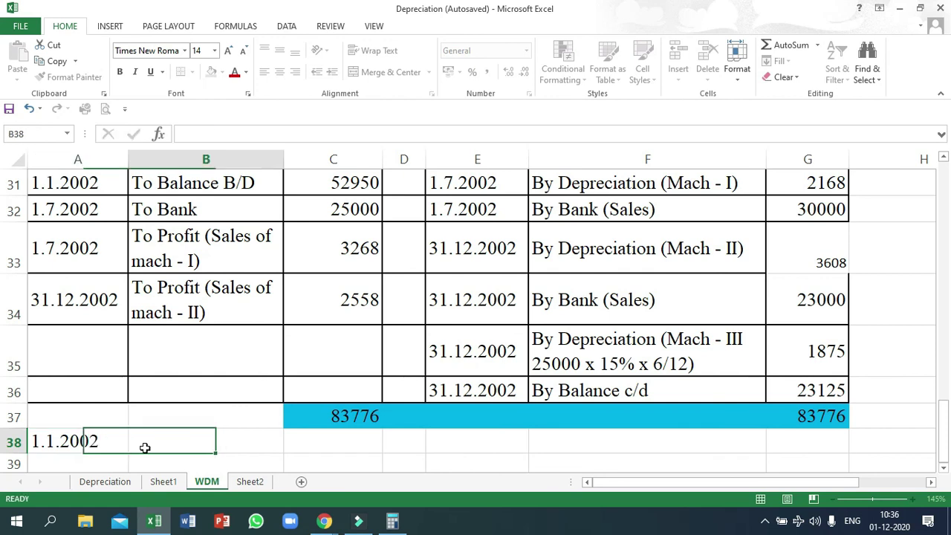
{"action": "type", "text": "To Ba"}
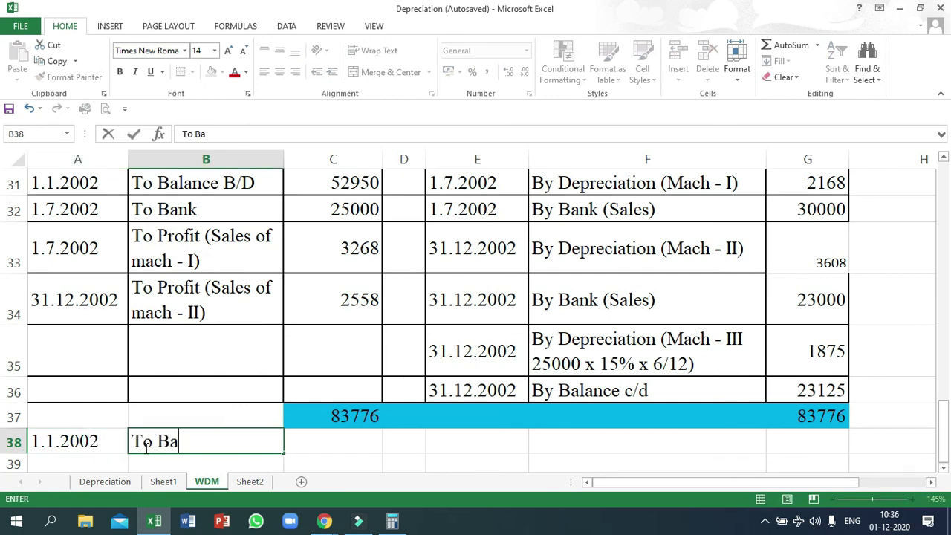
{"action": "type", "text": "lance B"}
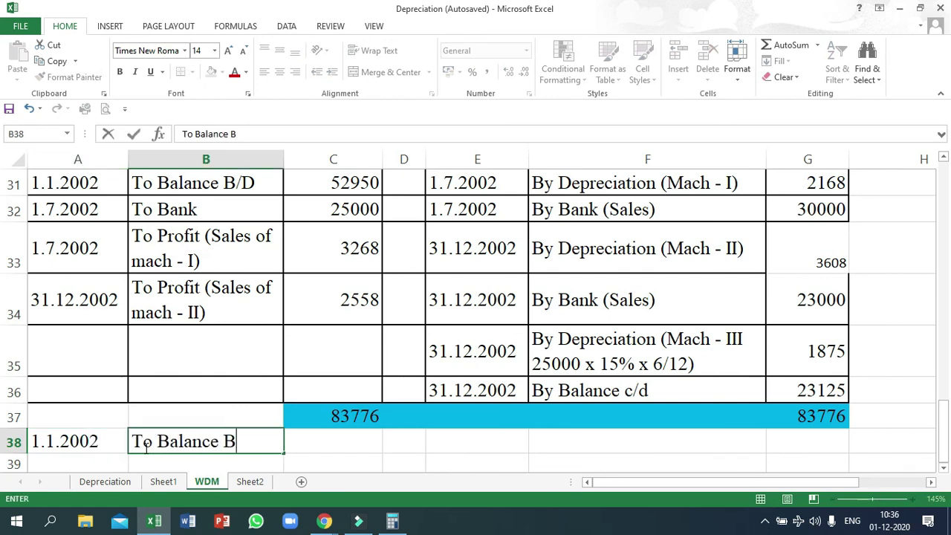
{"action": "type", "text": "/D"}
{"action": "key", "text": "Tab"}
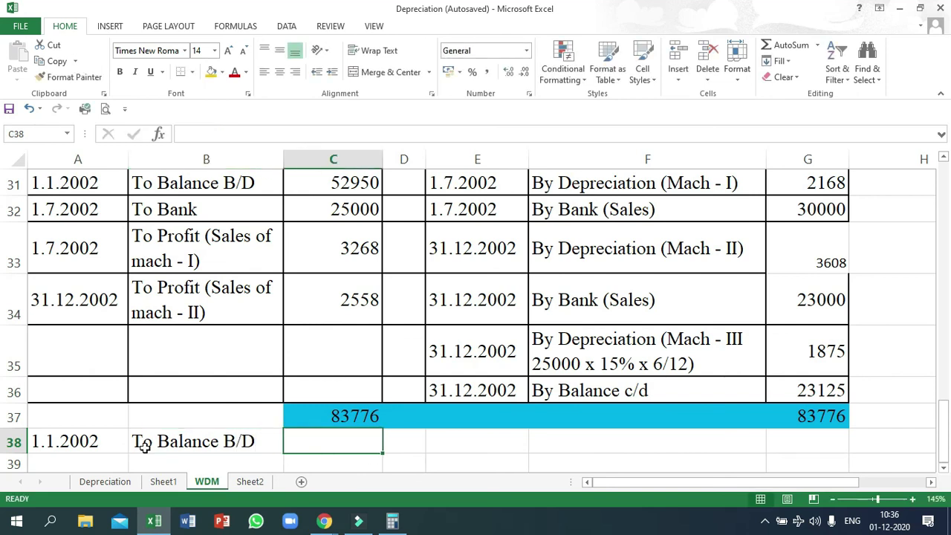
{"action": "type", "text": "23"}
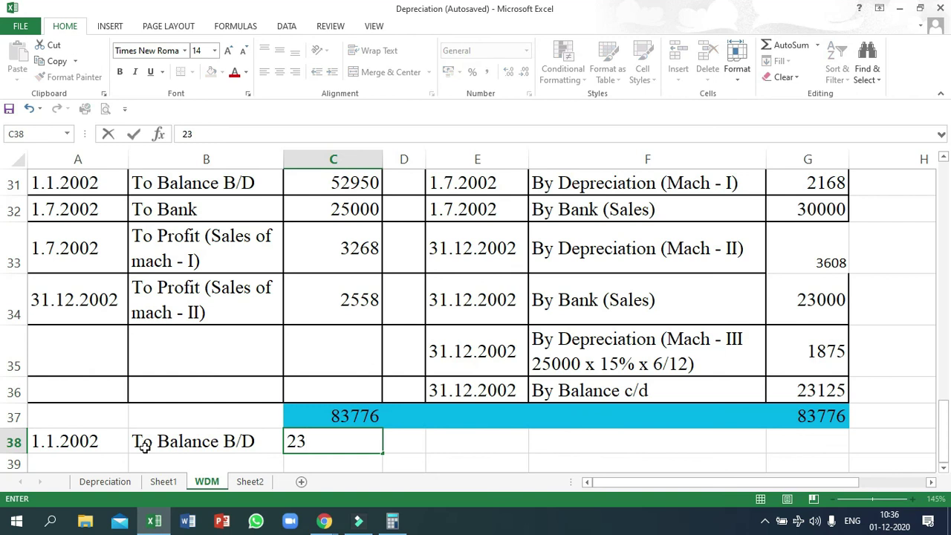
{"action": "type", "text": "125"}
{"action": "key", "text": "Return"}
{"action": "key", "text": "ctrl+z"}
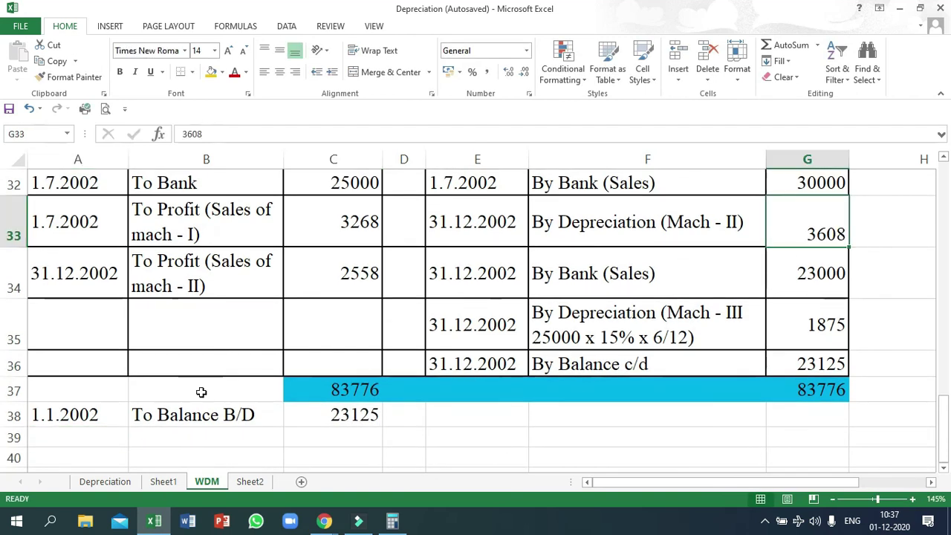